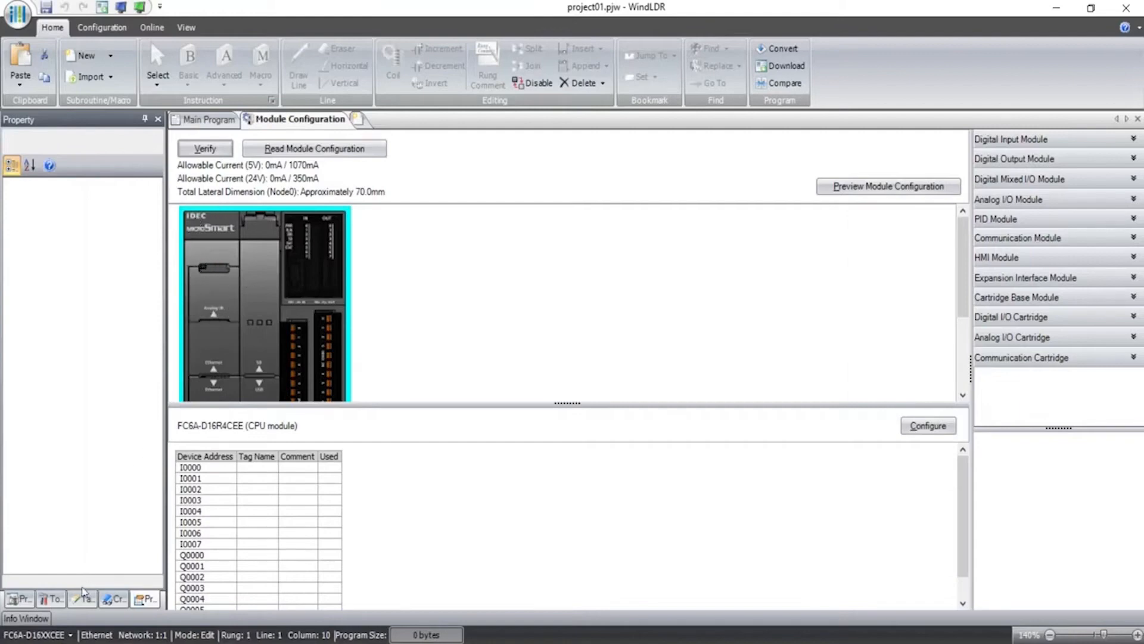
click(70, 635)
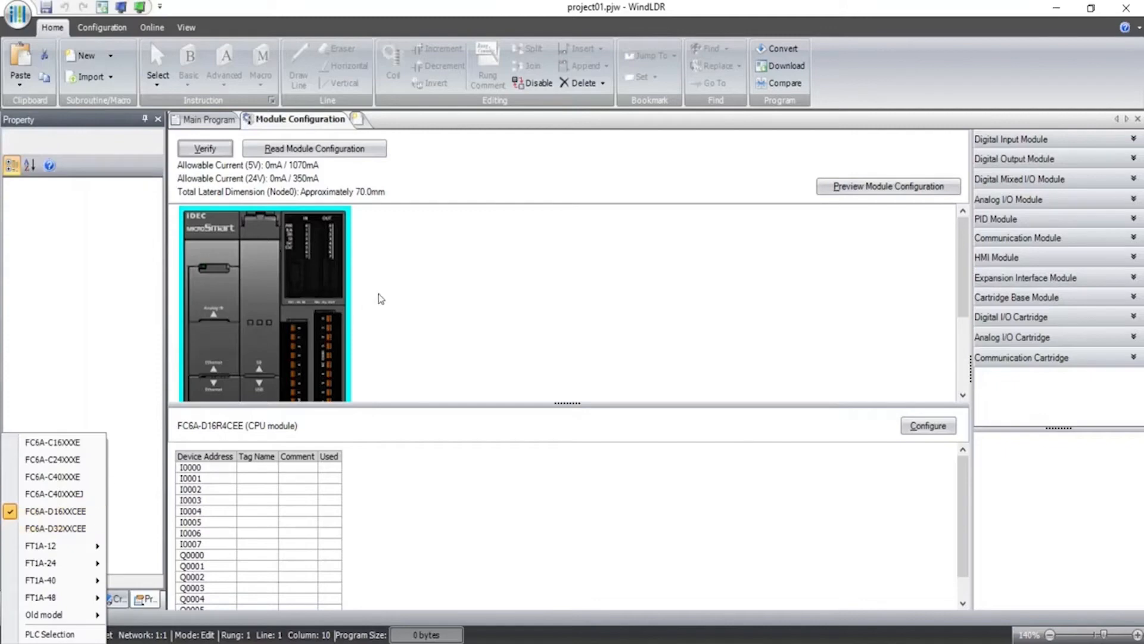
click(398, 285)
click(58, 628)
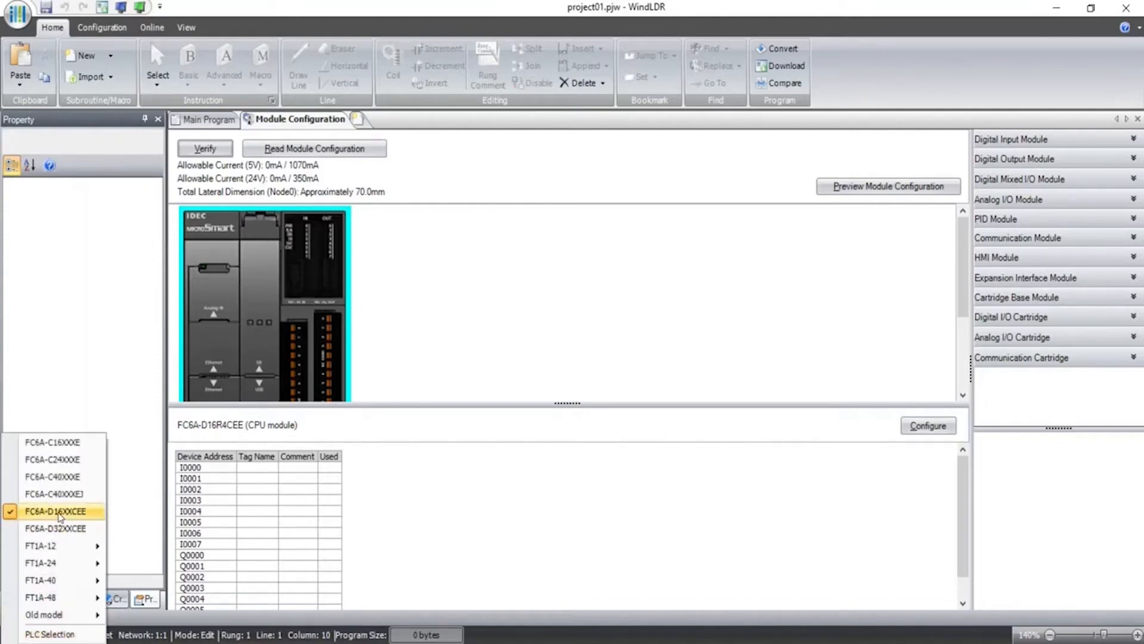
click(431, 306)
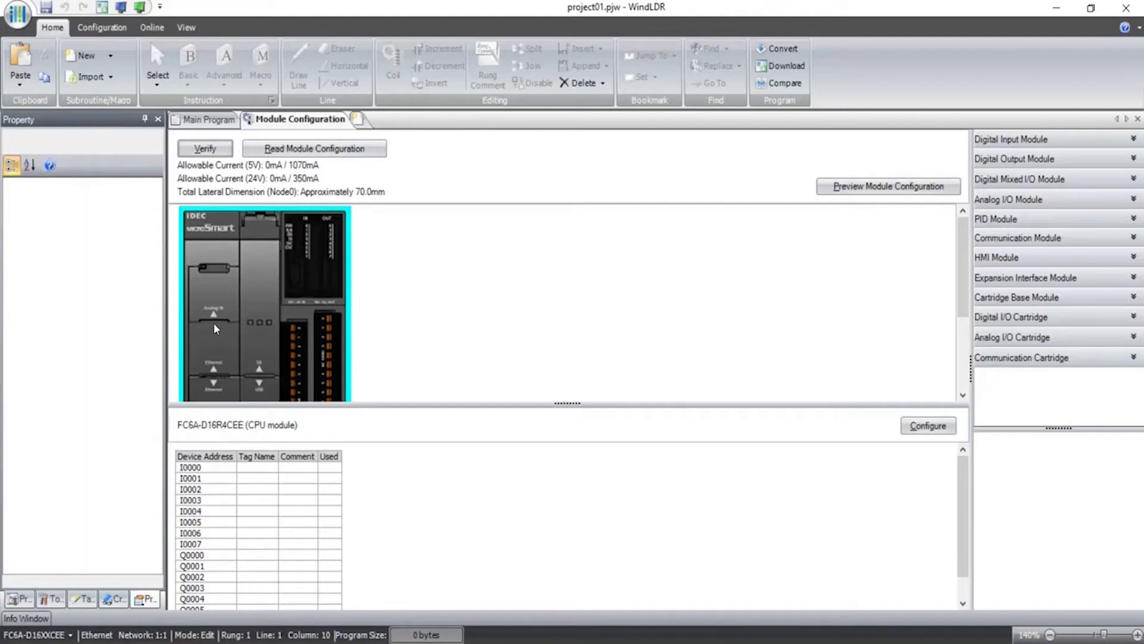
In the project's function area settings, set the Ethernet Port 1 IP address to 192.168.0.5.
click(12, 599)
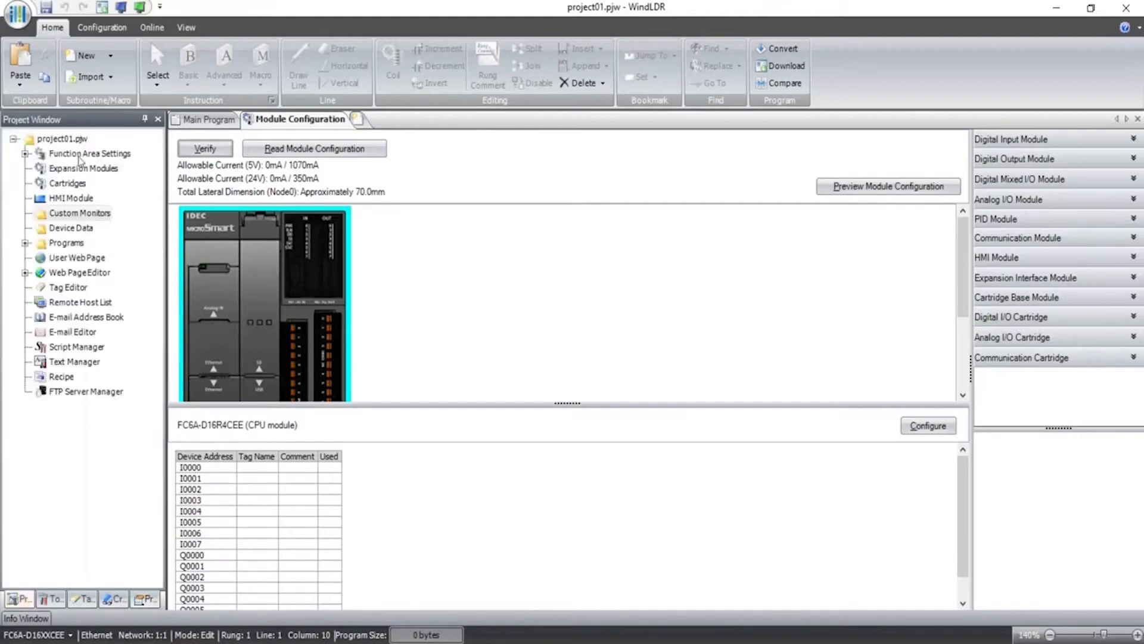
click(25, 154)
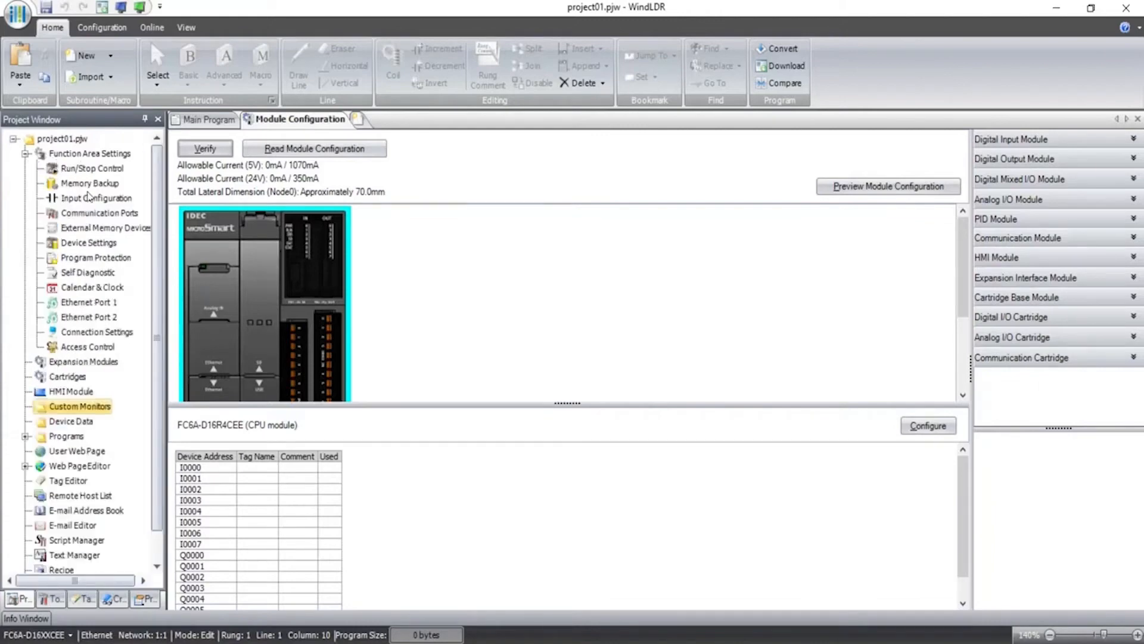
click(78, 302)
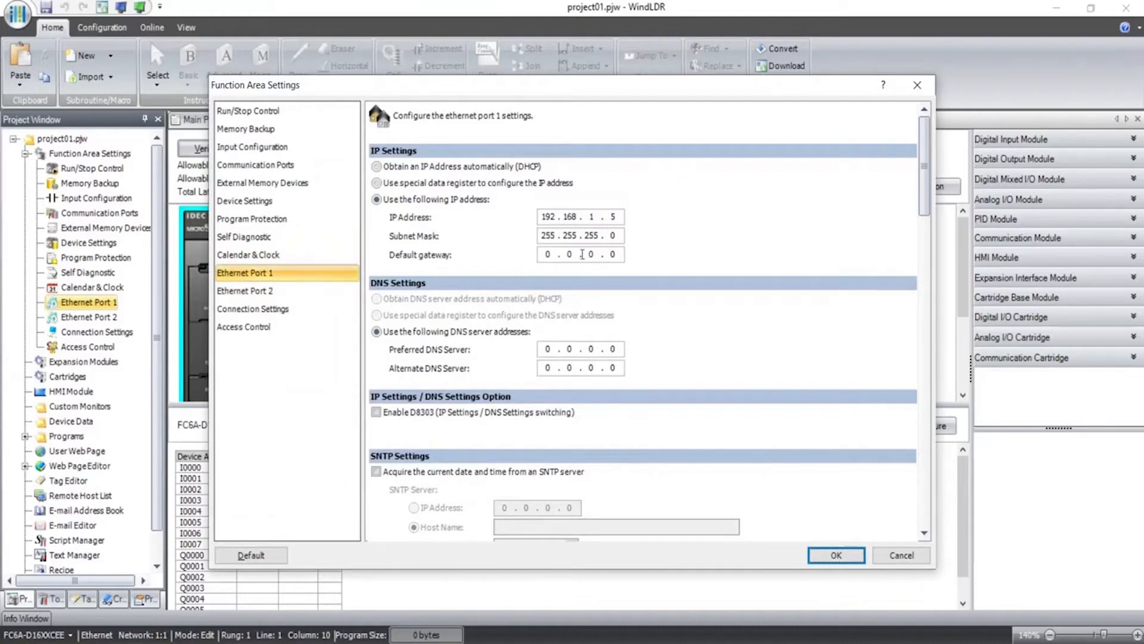
double_click(592, 218)
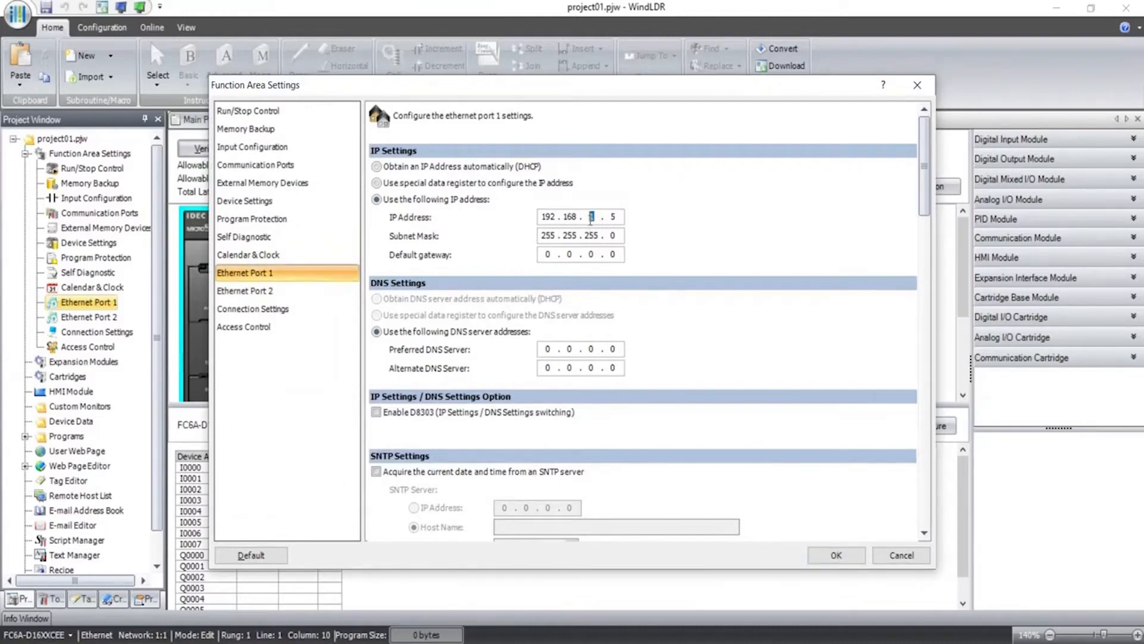
text(0)
Set the Ethernet Port 2 IP address to 192.168.0.6.
click(241, 291)
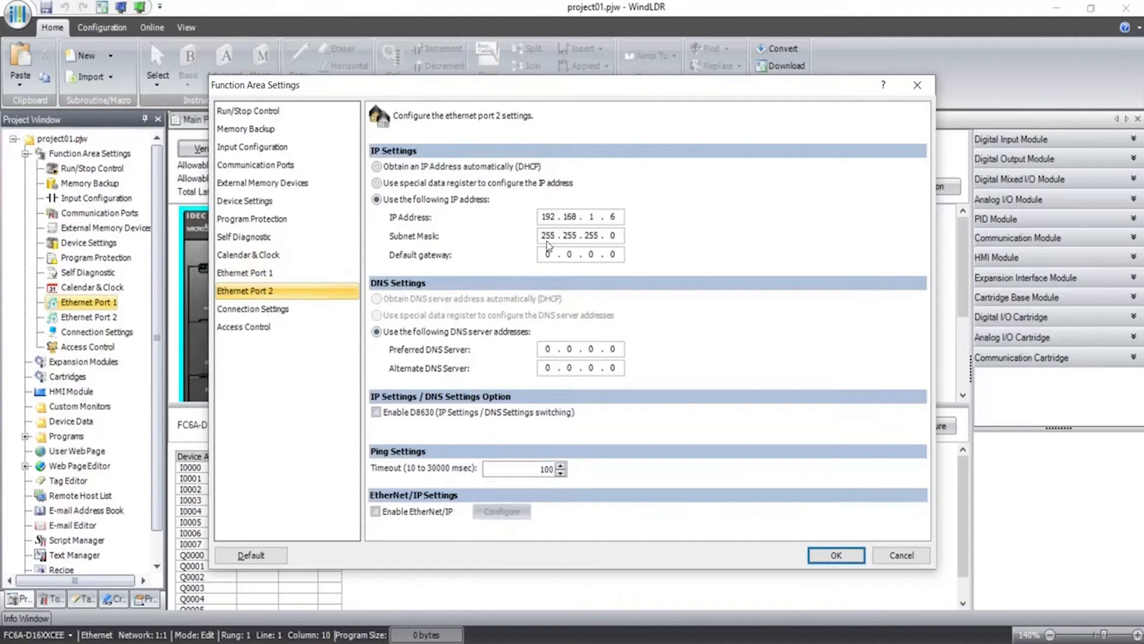
double_click(588, 221)
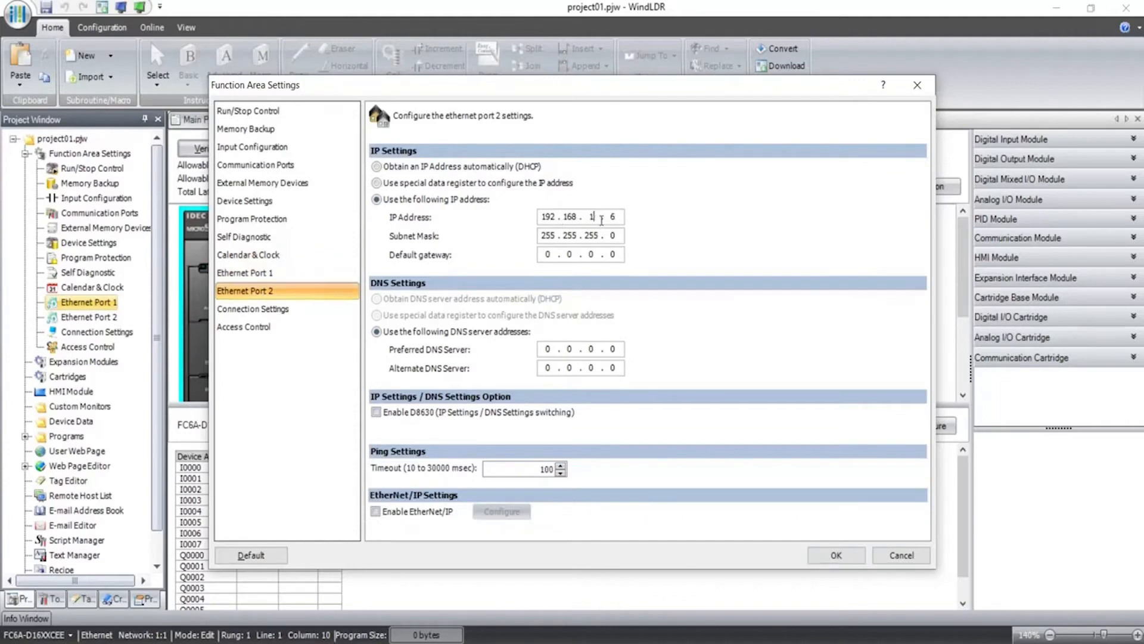
text(0)
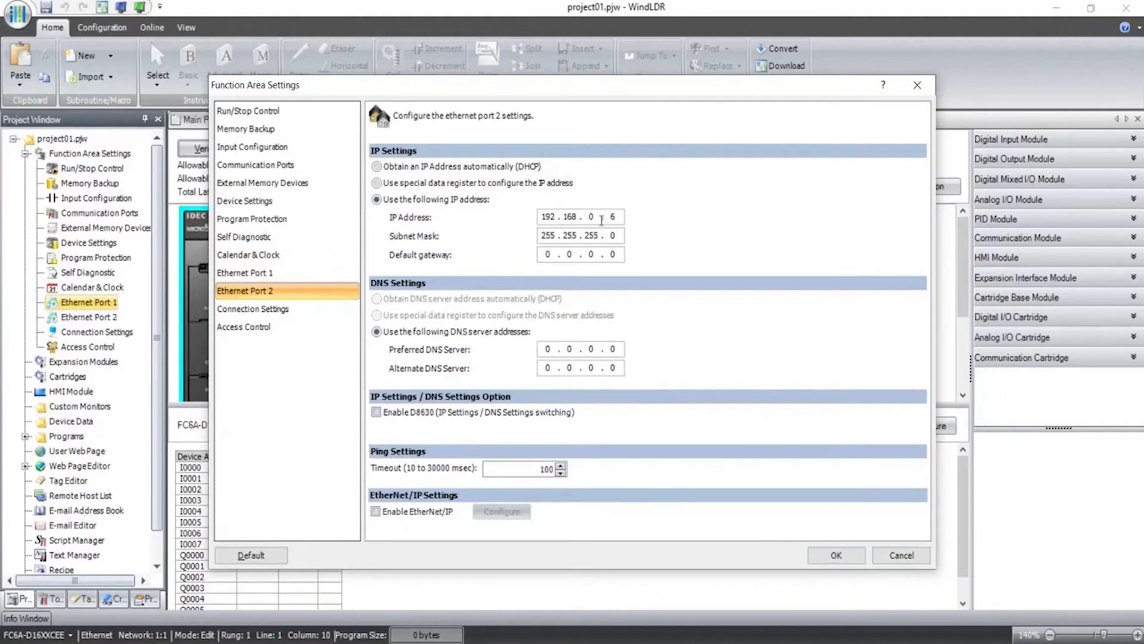
Set the default gateway of Ethernet Port 1 to 192.168.0.1.
click(254, 274)
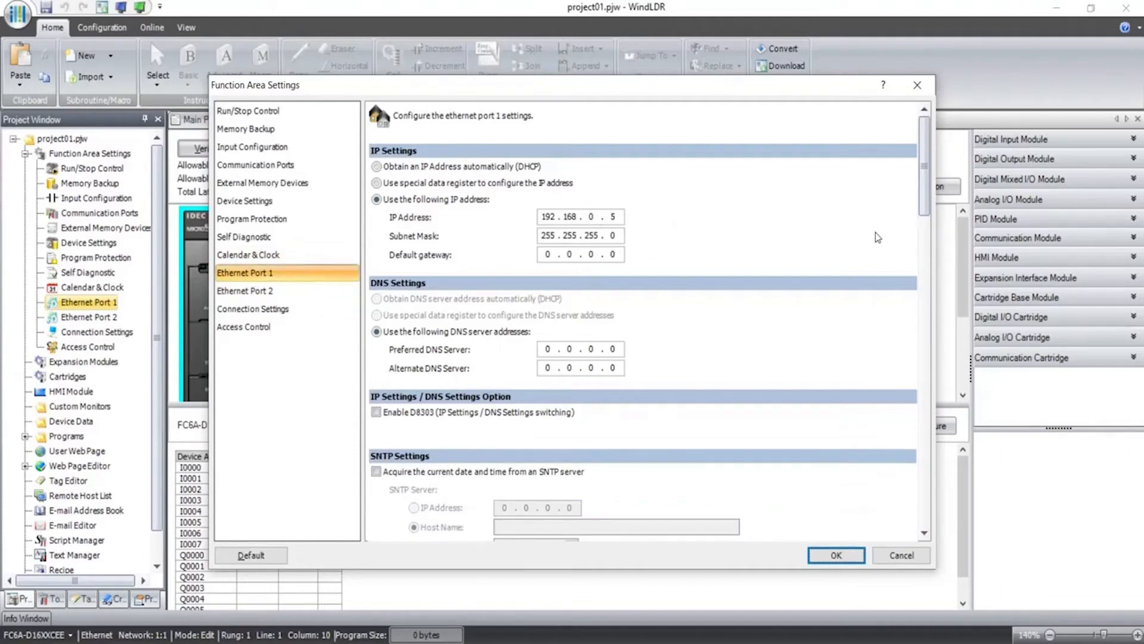
double_click(545, 253)
text(192 . 168 . )
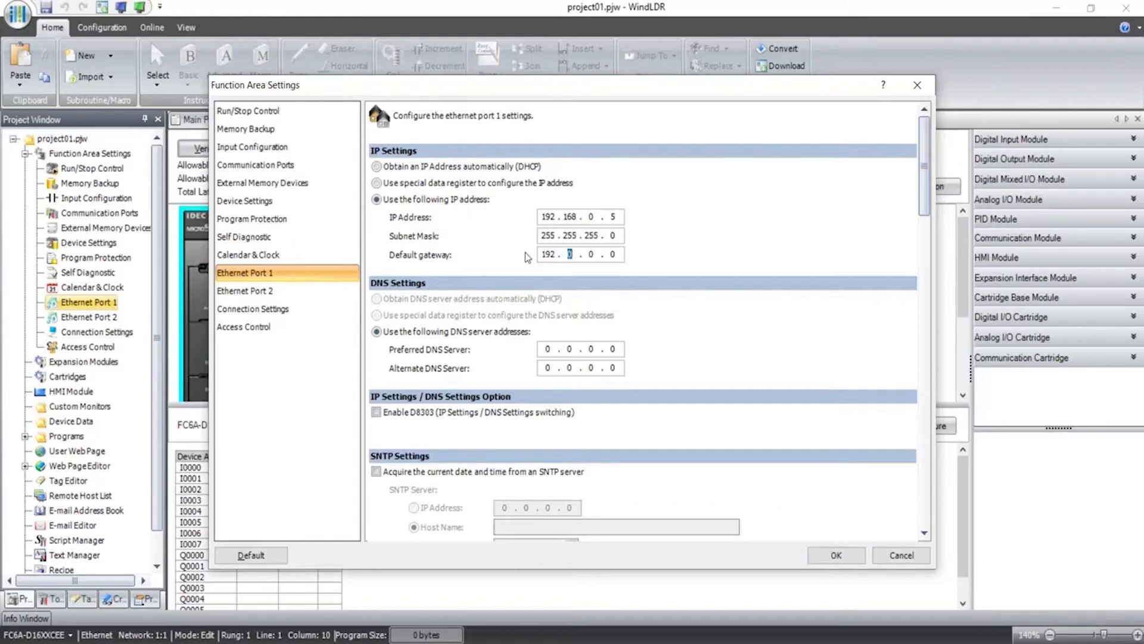
text(0 . 1)
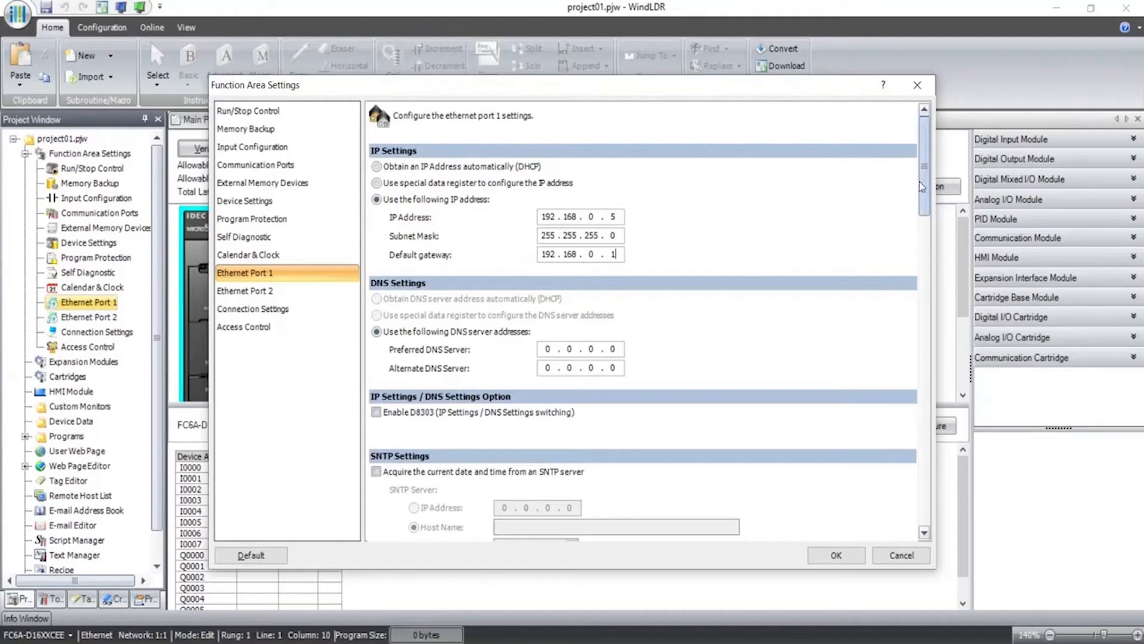
Enable BACnet/IP for Ethernet Port 1 and open its configuration.
drag(922, 213, 912, 499)
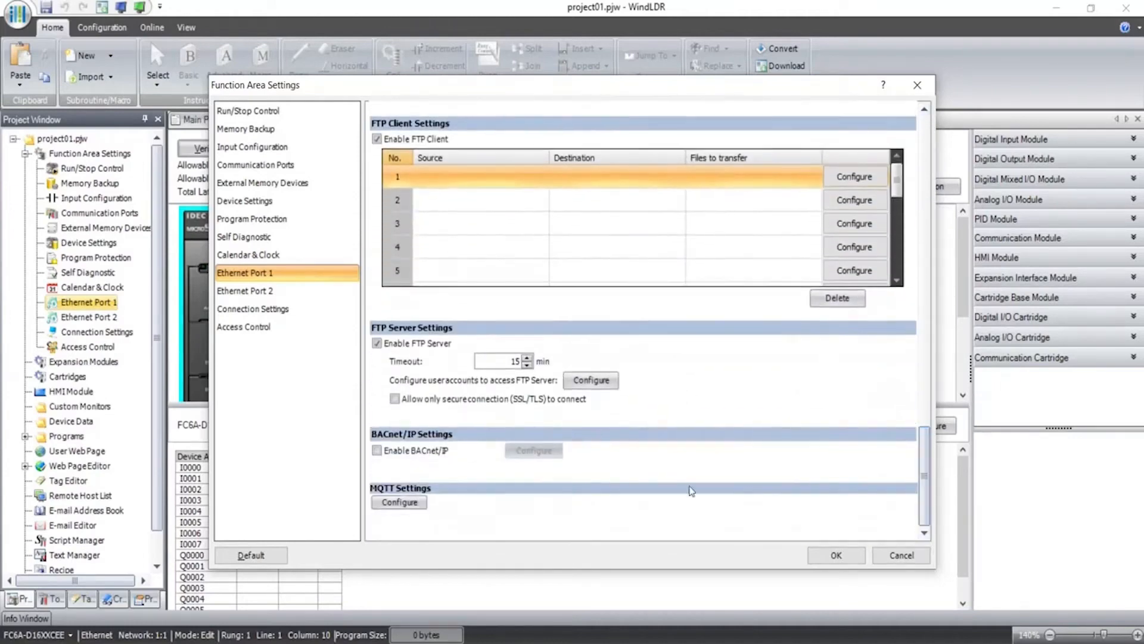
click(381, 452)
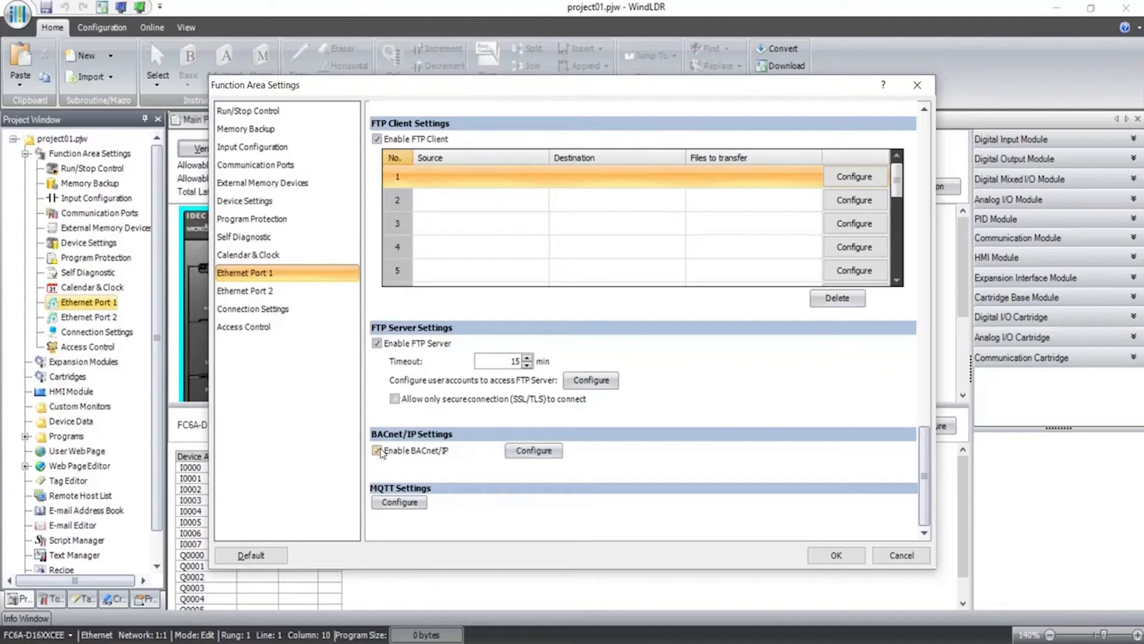
click(535, 451)
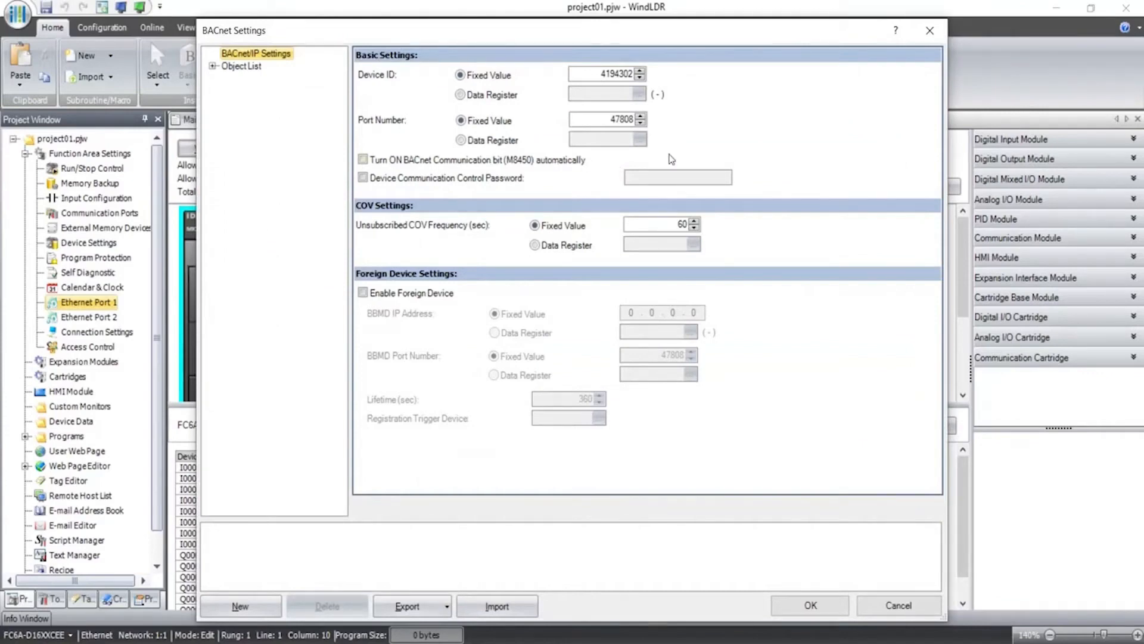
Set the BACnet device ID to the fixed value 1 and have the BACnet communication bit (M8450) turn on automatically.
double_click(595, 78)
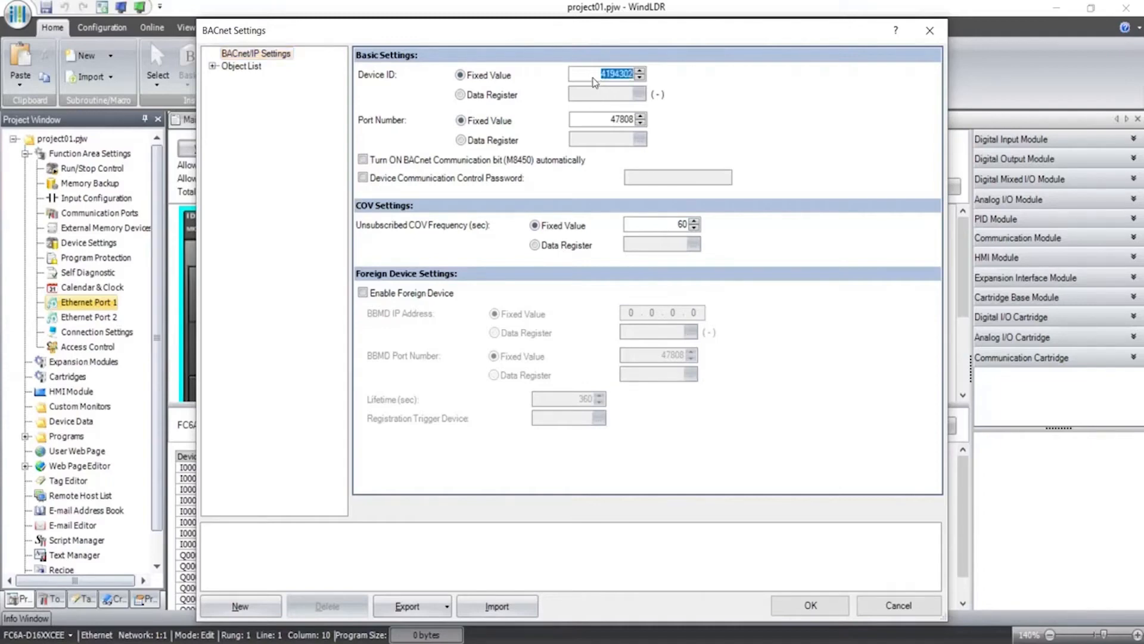
text(1)
click(596, 122)
click(363, 161)
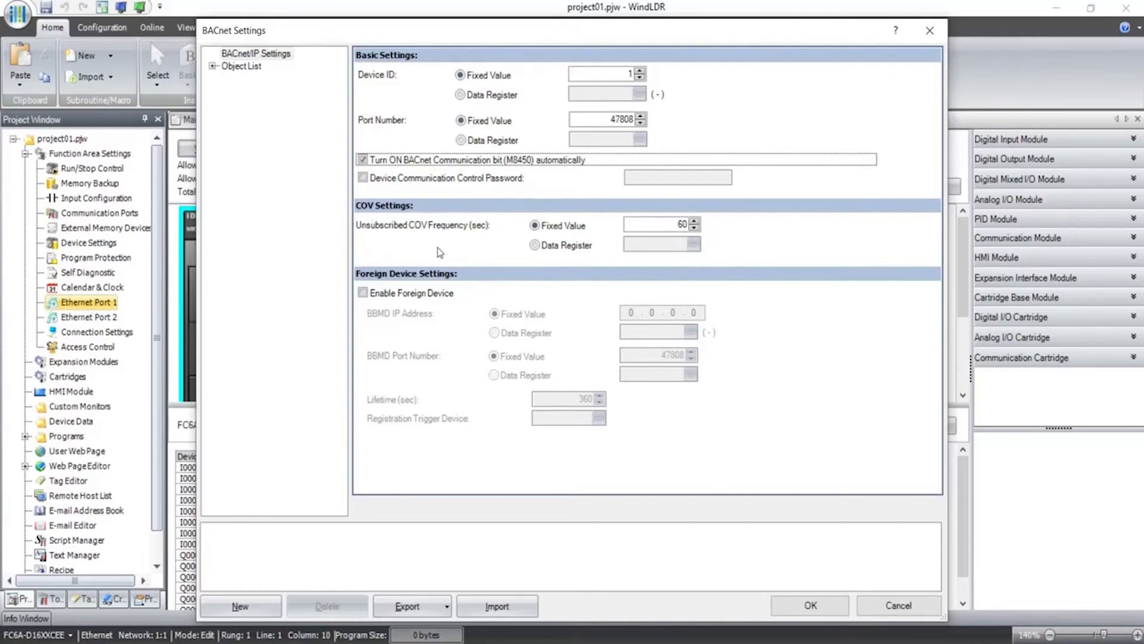
double_click(660, 230)
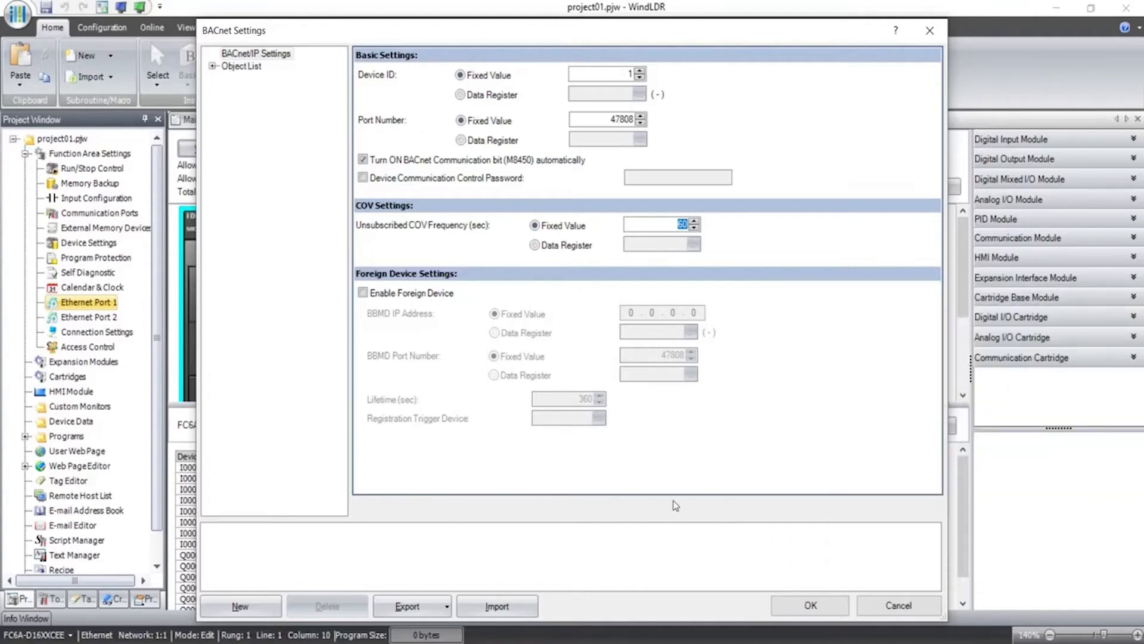
In the BACnet device object's properties, set the Location to India and the Description to IDEC.
click(212, 66)
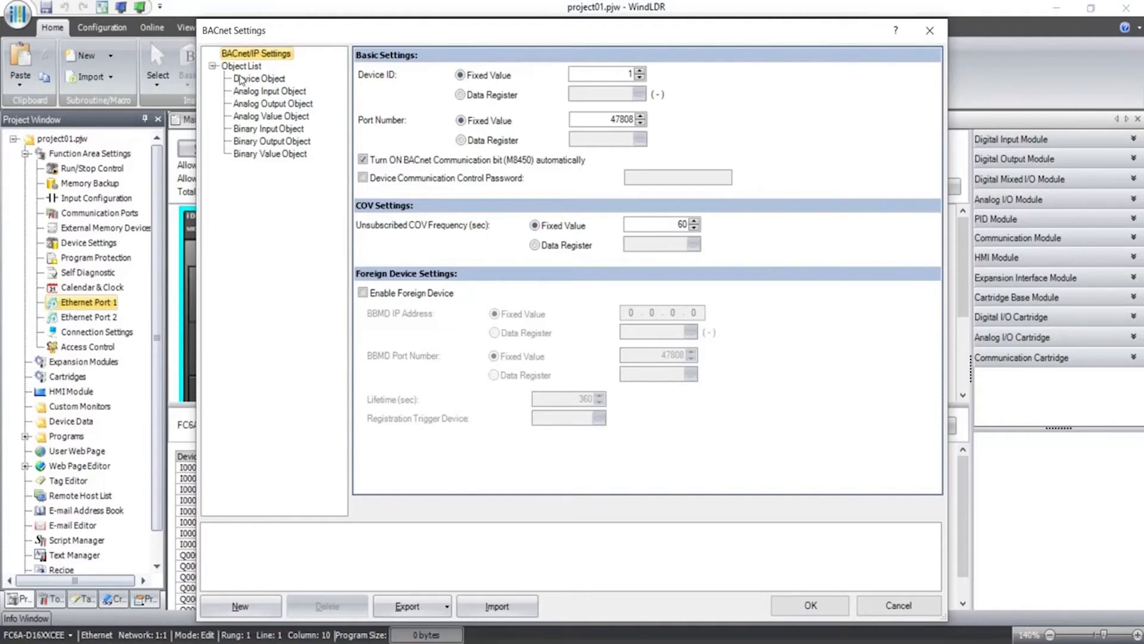
click(242, 79)
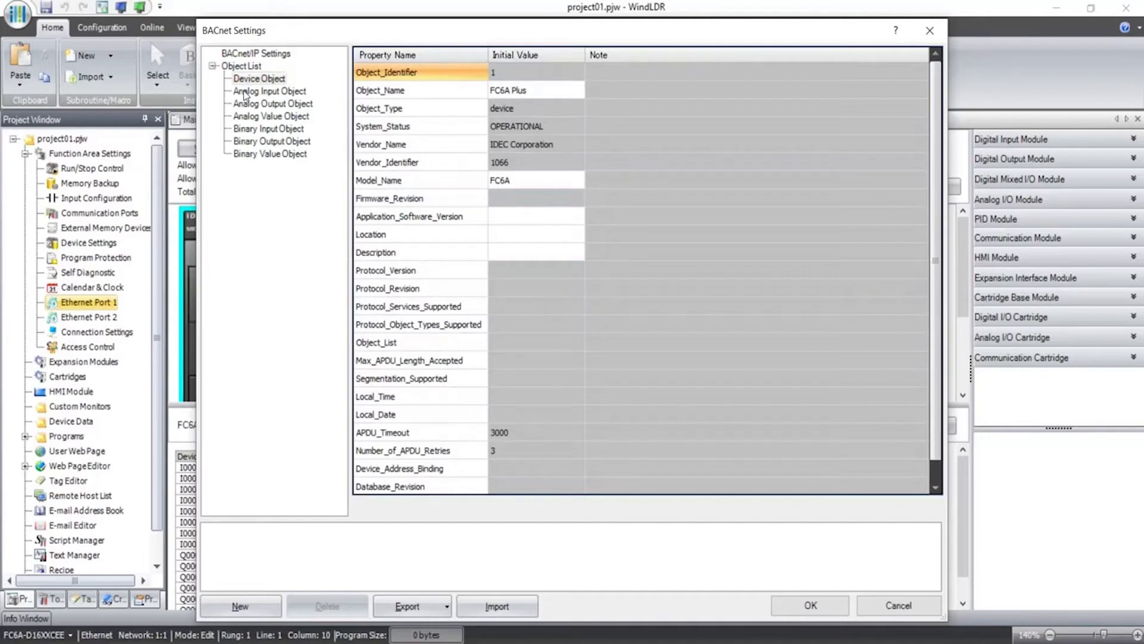
click(245, 93)
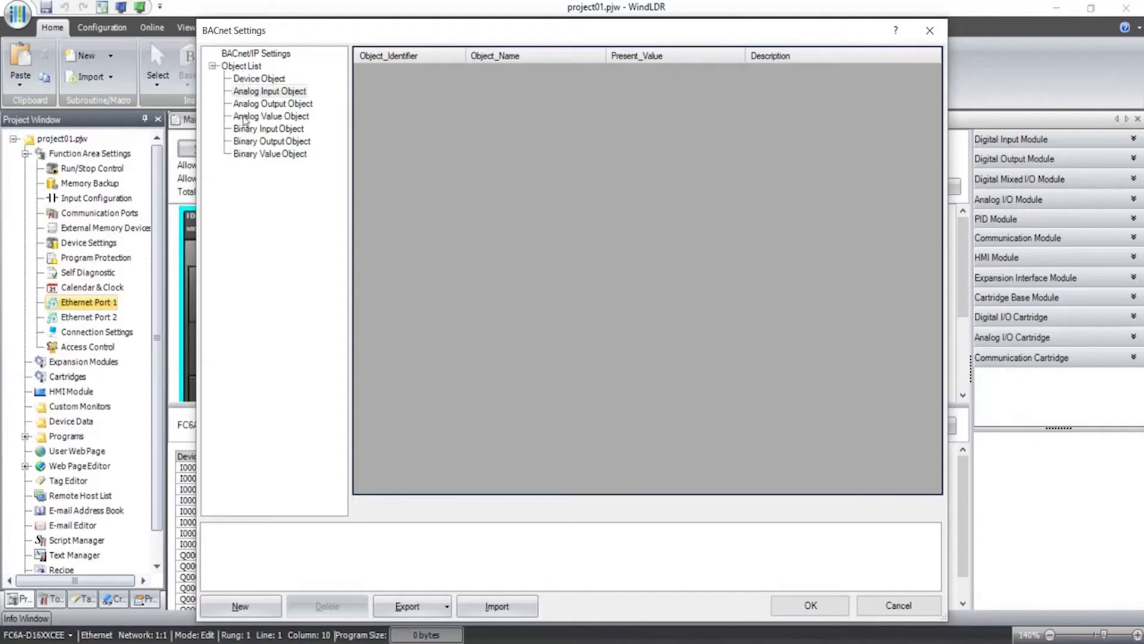
click(246, 80)
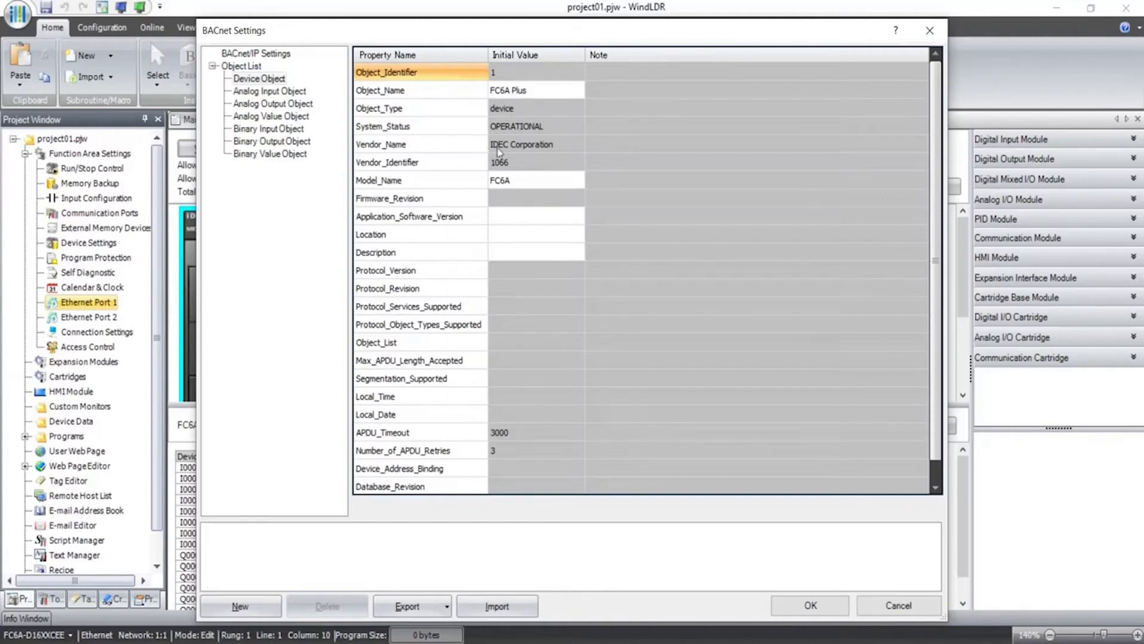
click(519, 234)
click(518, 235)
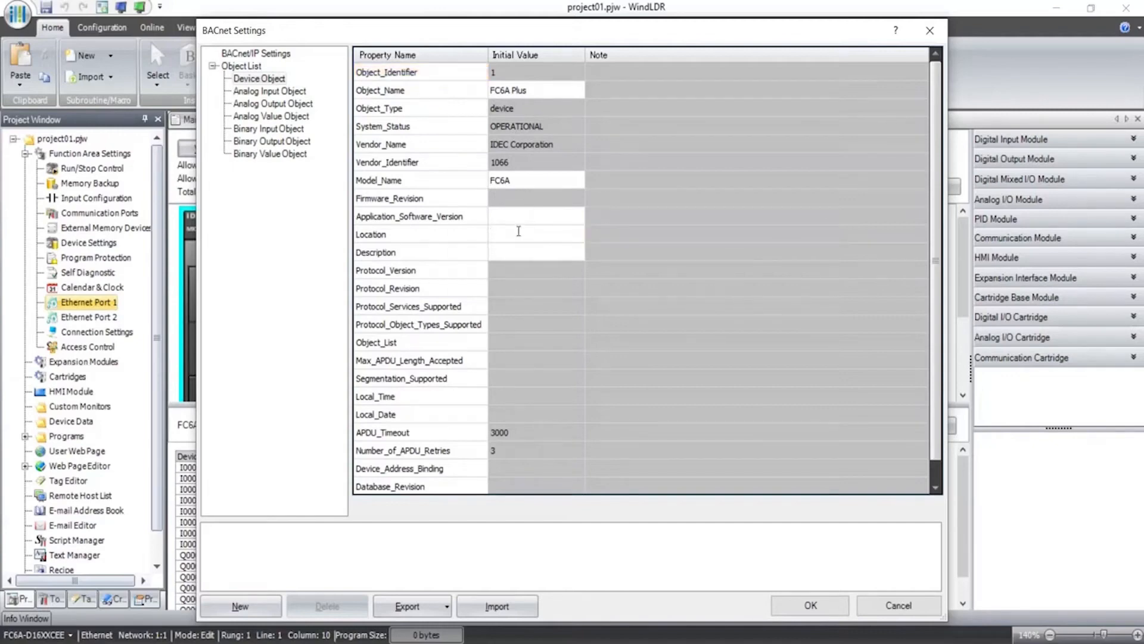
text(India)
click(513, 251)
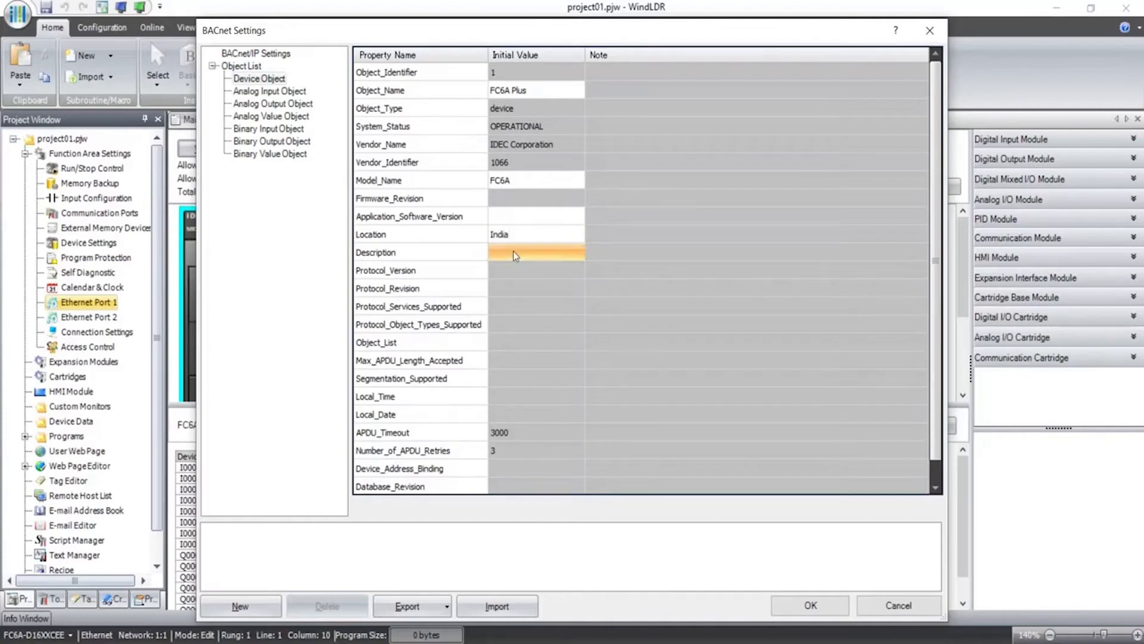
click(513, 252)
text(IDEC)
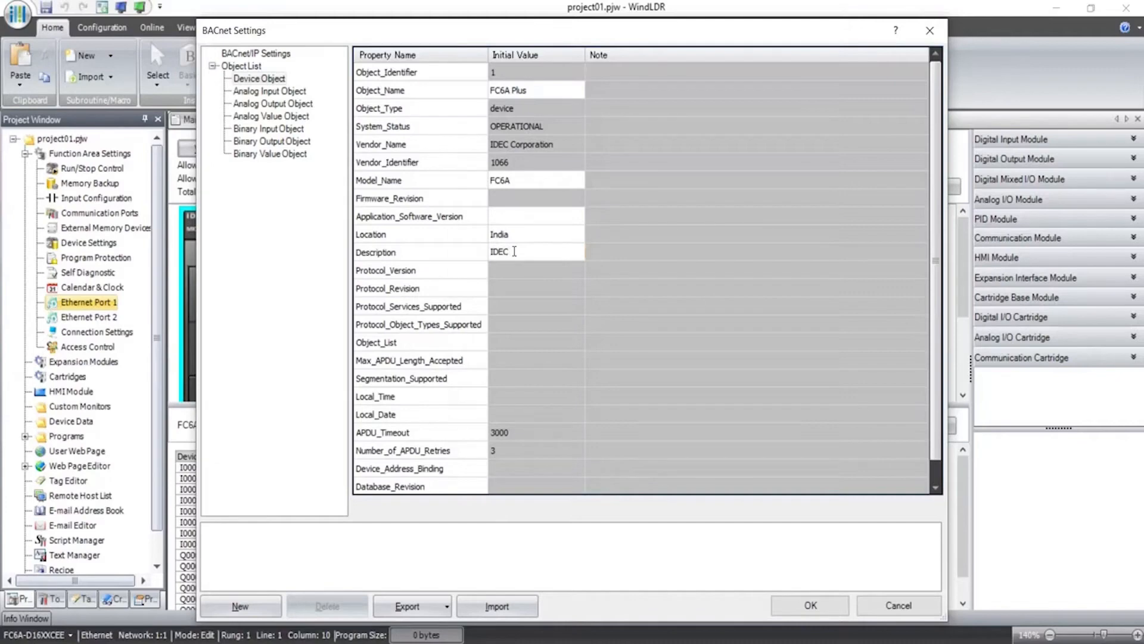
click(539, 276)
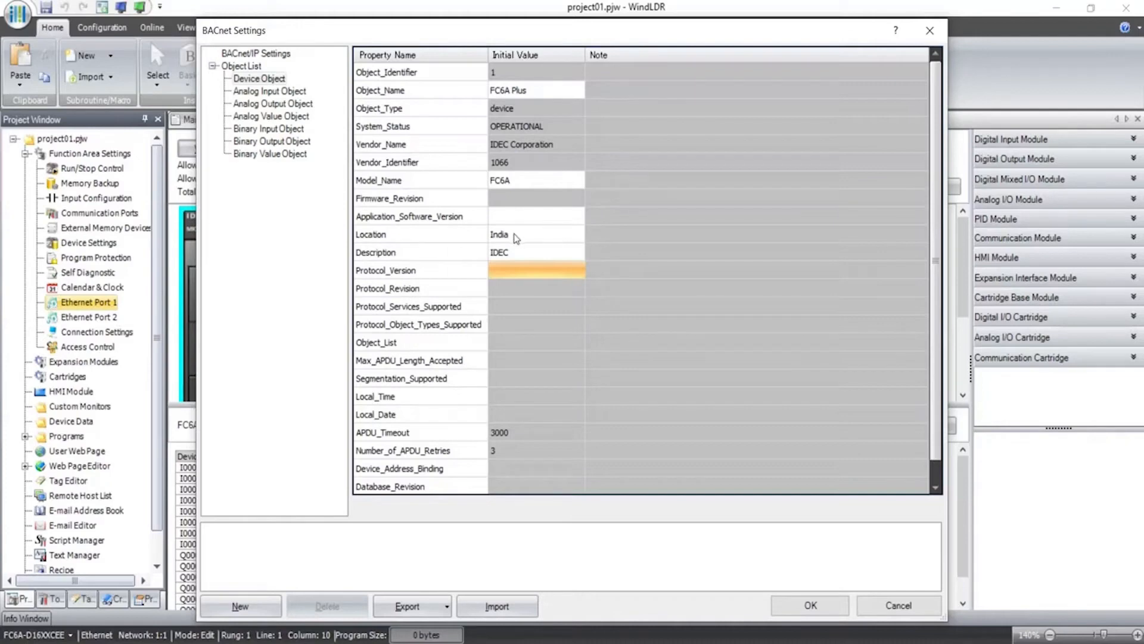
click(496, 216)
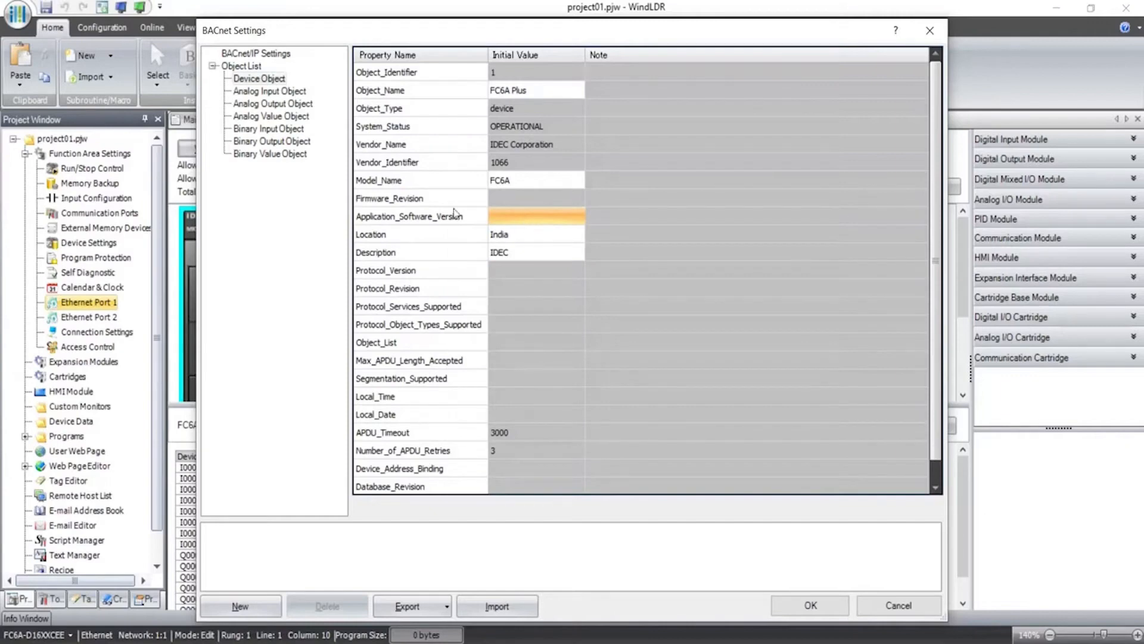
Create a new BACnet analog-input object with instance number 0.
click(253, 94)
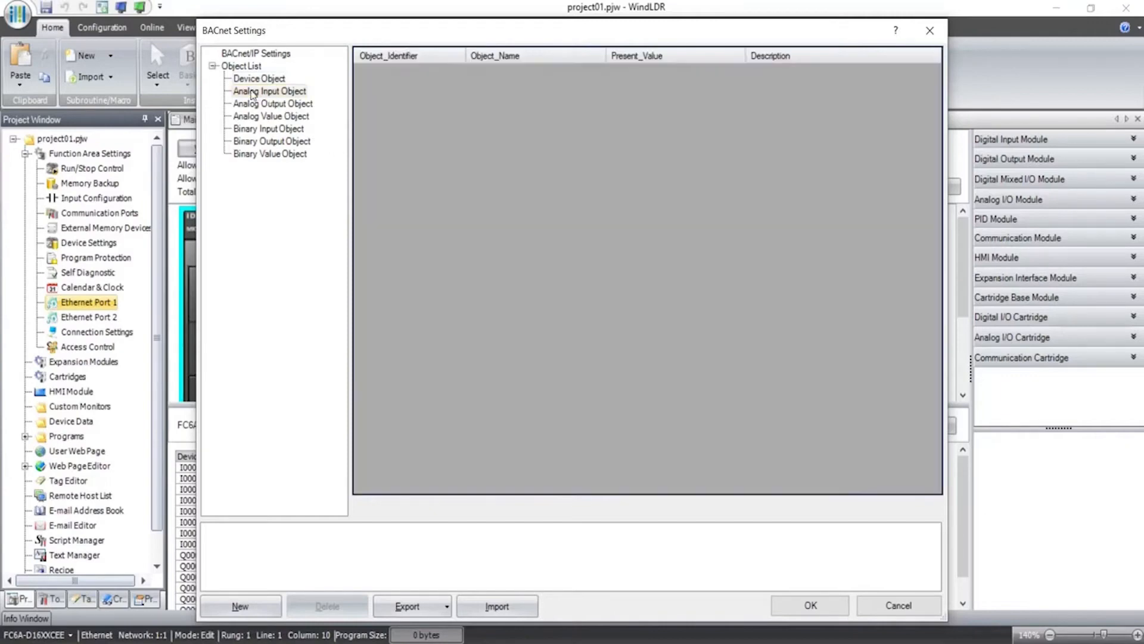
right_click(253, 93)
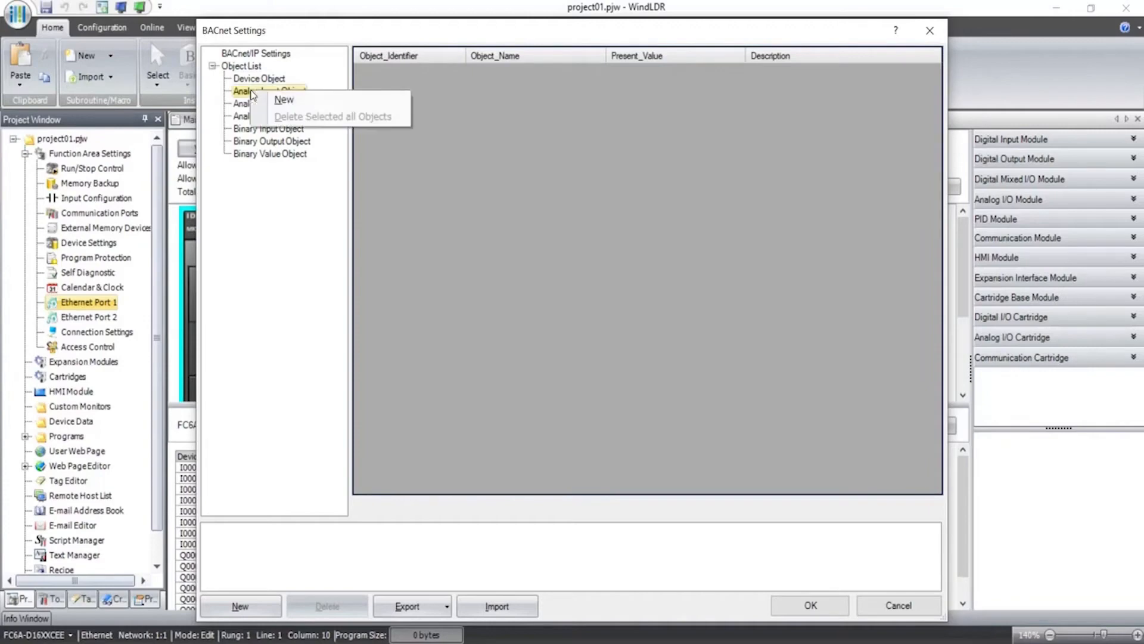
click(322, 99)
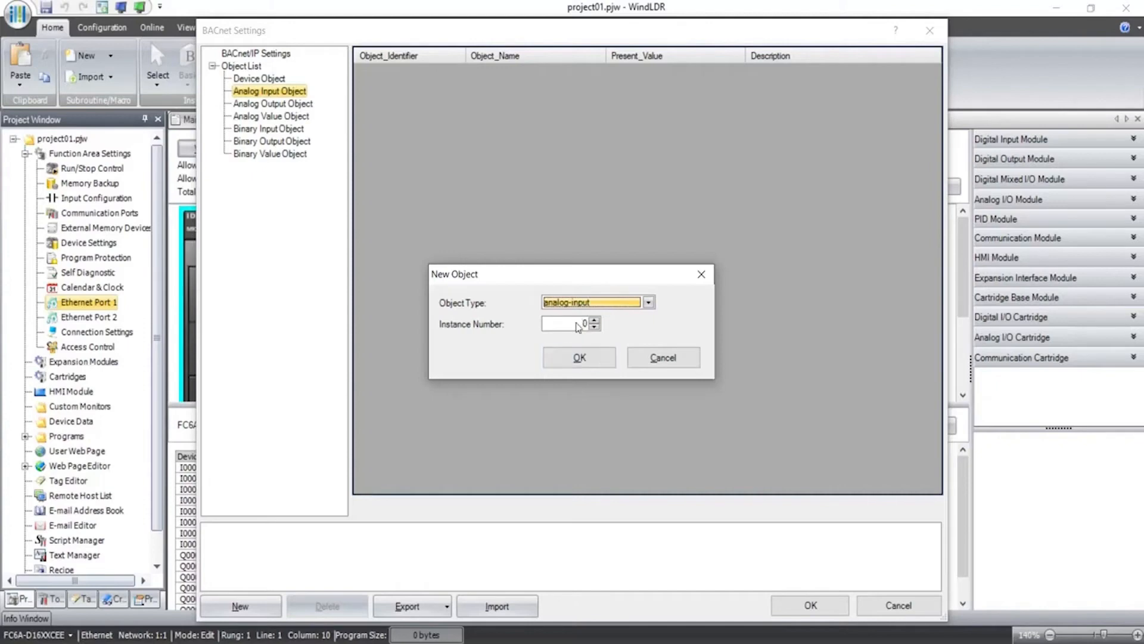
click(589, 357)
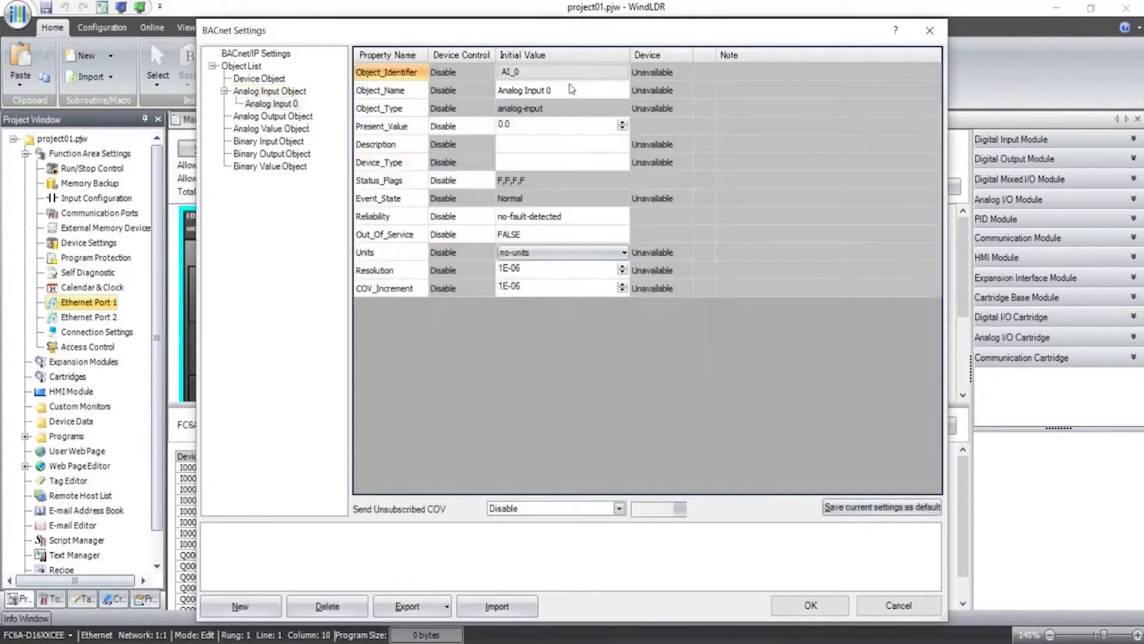
Set the Description of the Analog Input 0 object to Temp_value.
click(500, 72)
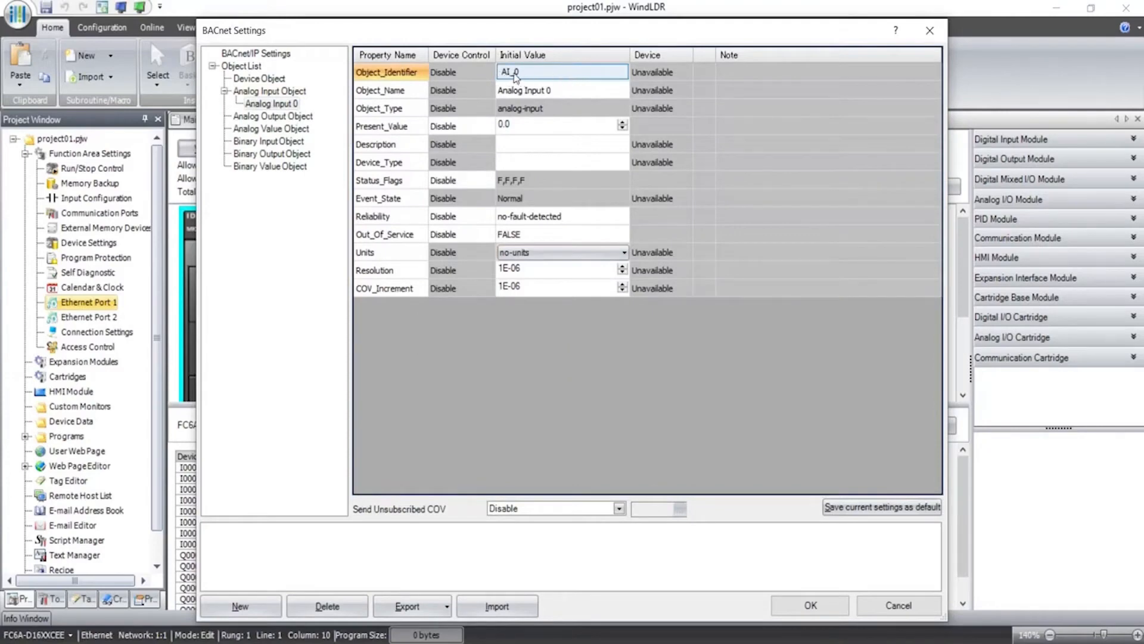
click(552, 90)
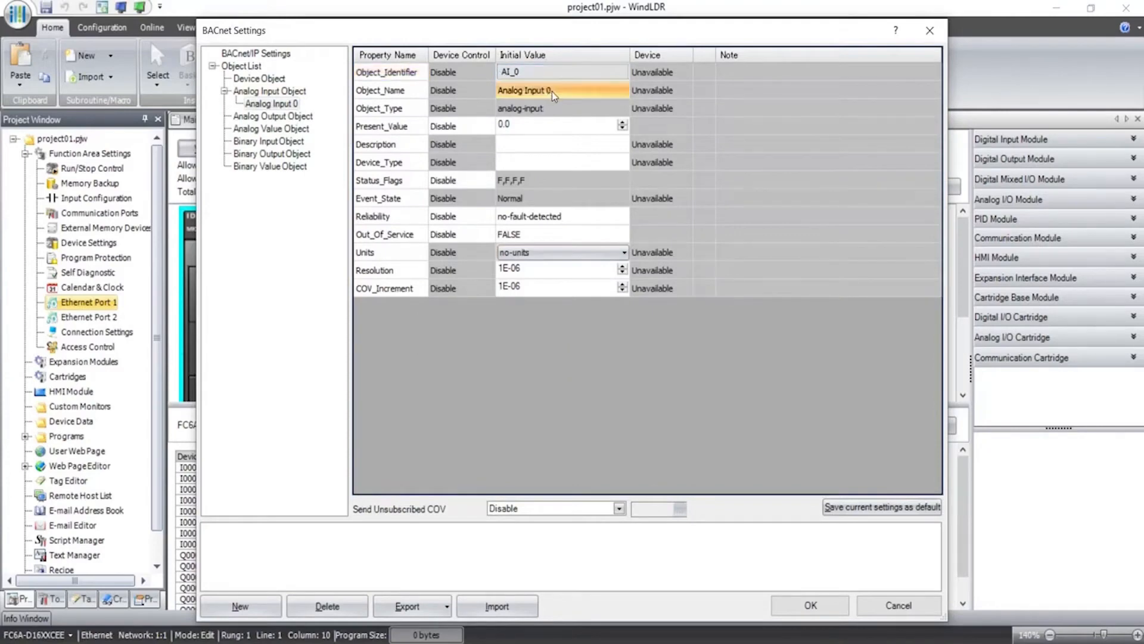
click(552, 91)
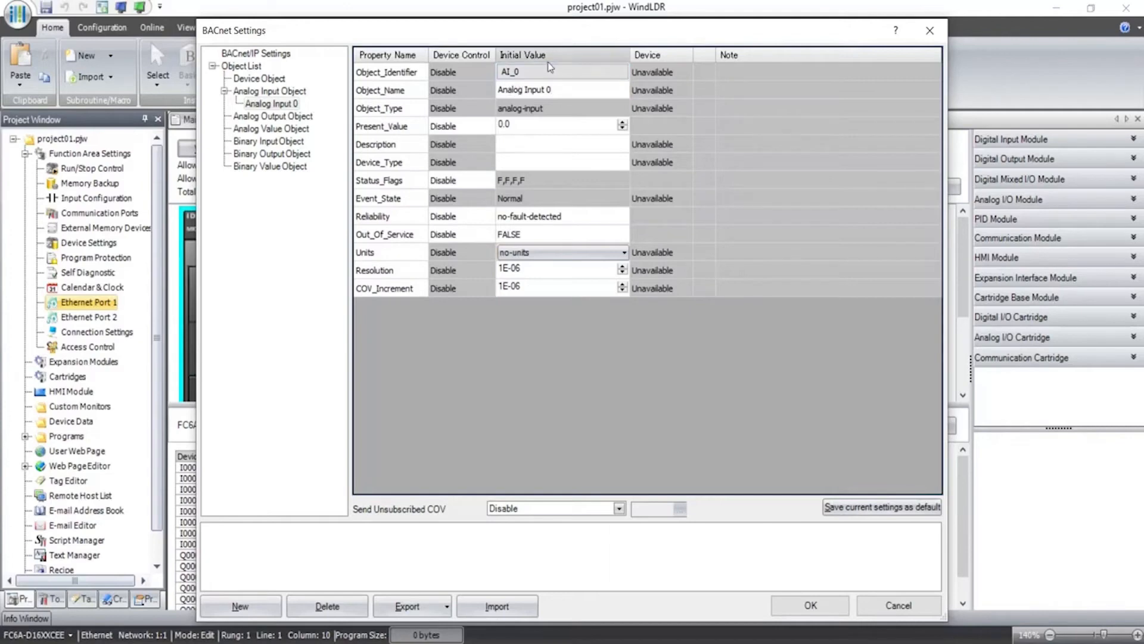
click(539, 150)
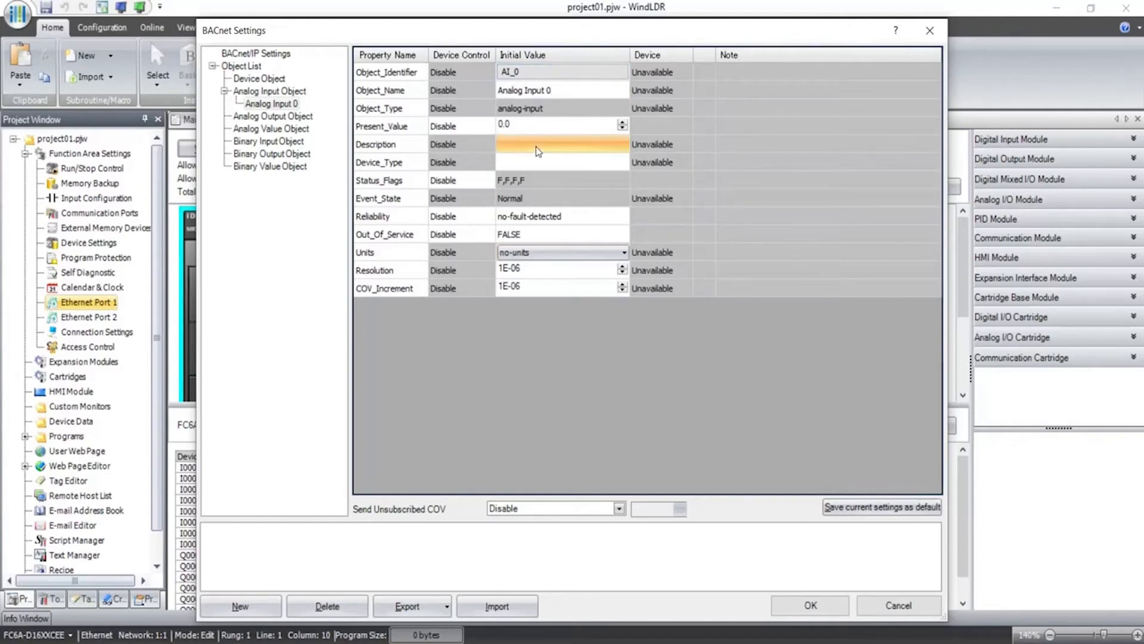
click(539, 150)
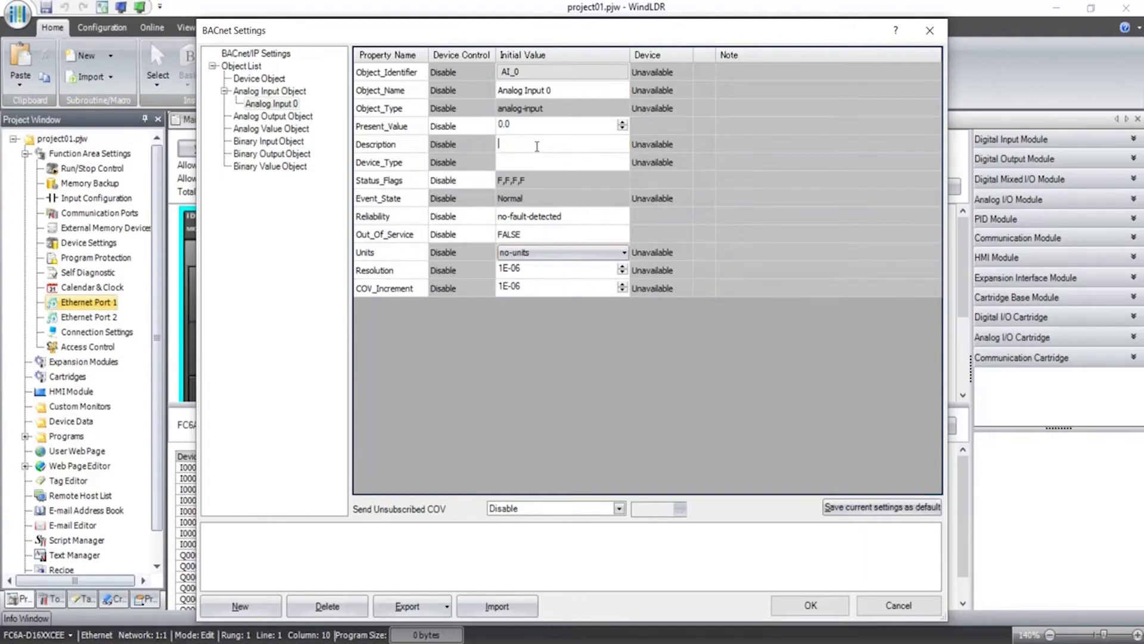
text(temp)
key(BackSpace)
key(BackSpace)
key(BackSpace)
key(BackSpace)
text(Temp.value)
key(BackSpace)
text(_)
Enter Themostat as the Device_Type of the Analog Input 0 object.
click(517, 167)
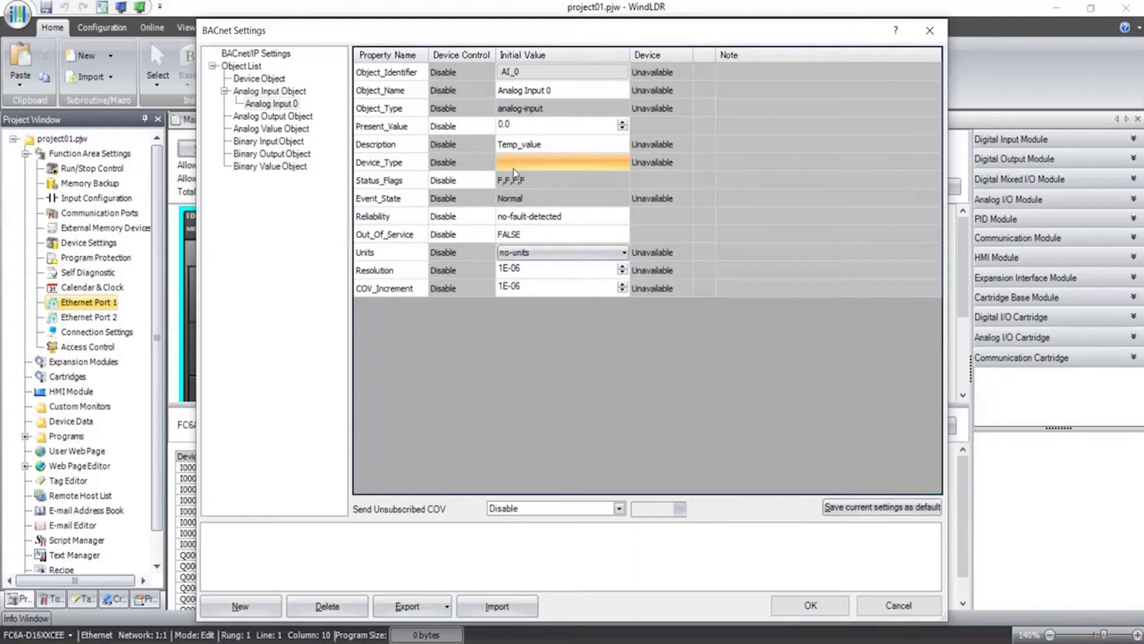
click(516, 166)
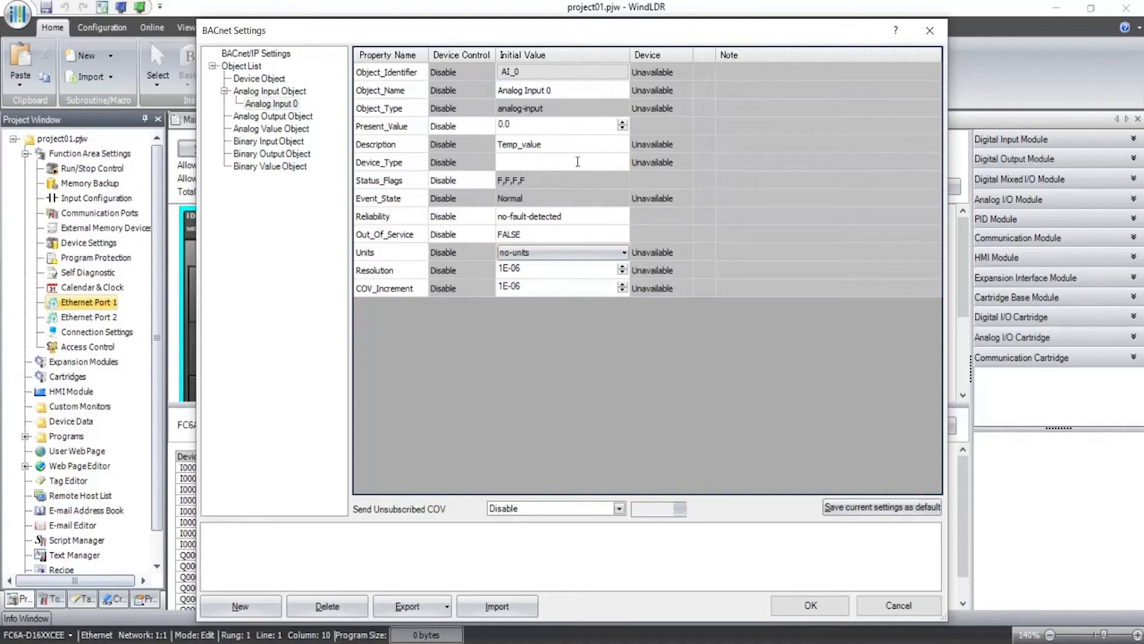
text(Themostat)
Enable device control for the Present_Value property of Analog Input 0.
click(451, 128)
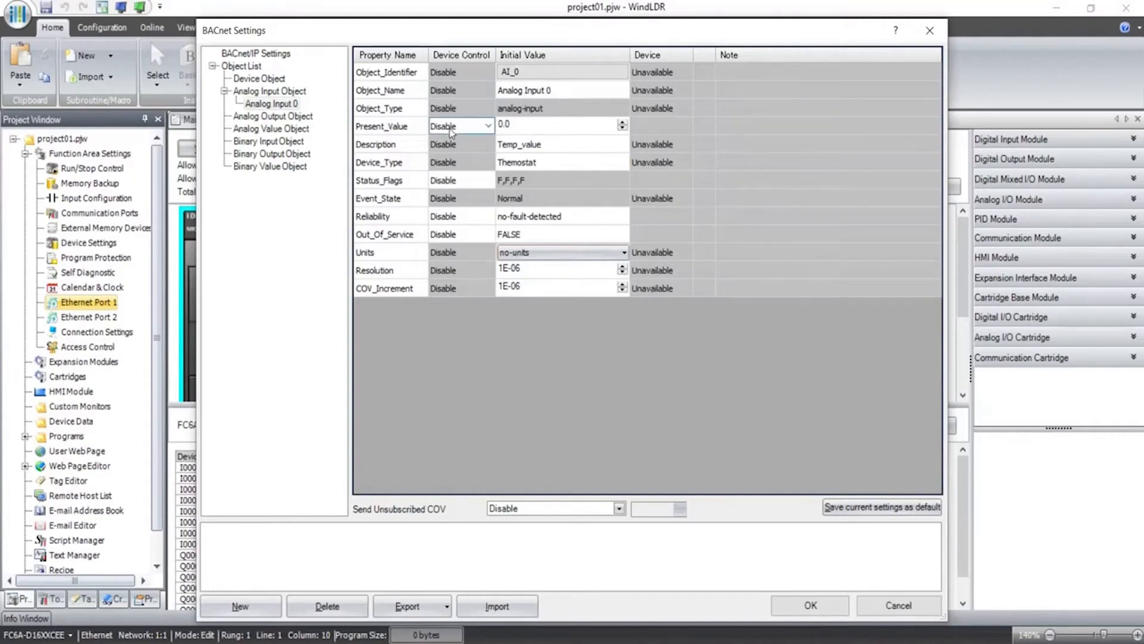
click(488, 126)
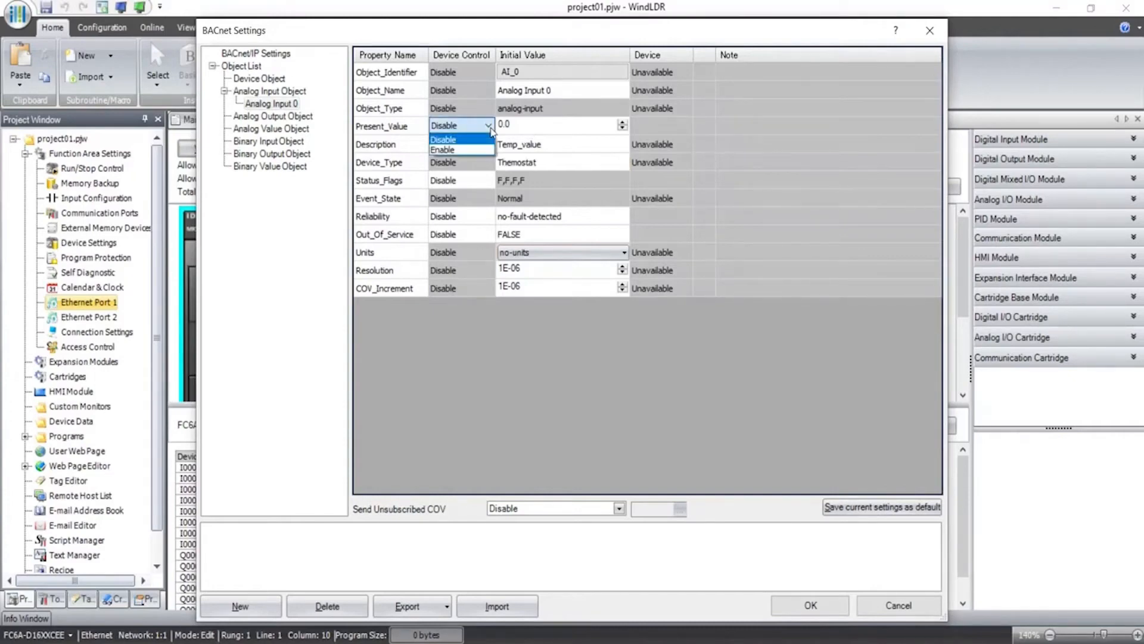
click(464, 150)
Assign device D0020 to Analog Input 0's Present_Value with the conversion type Word (W).
click(656, 130)
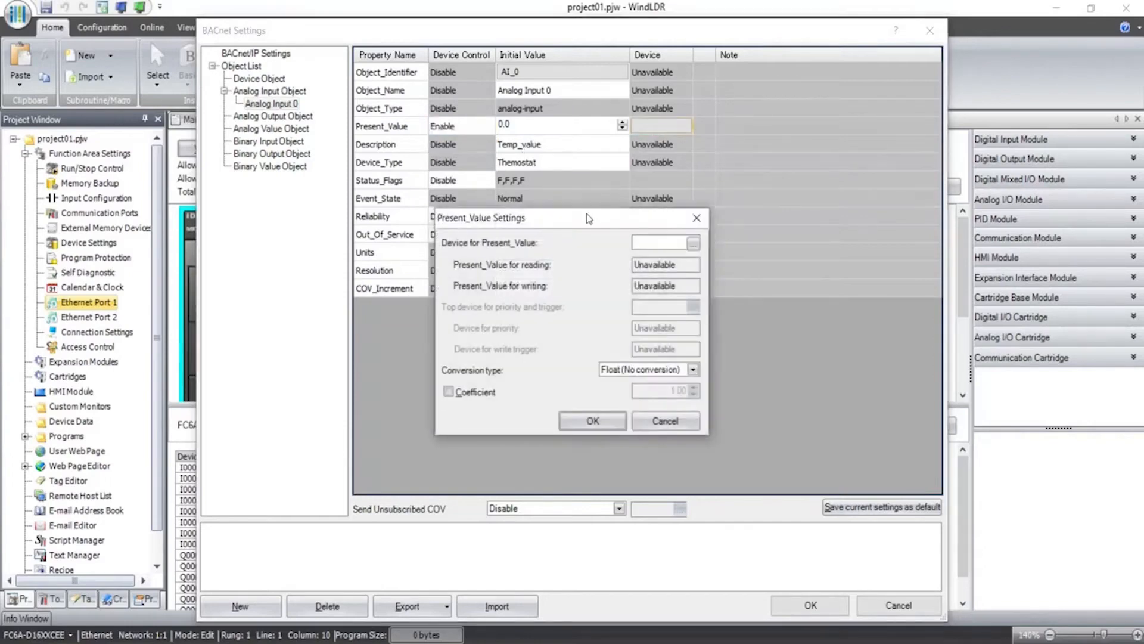
drag(587, 222, 732, 192)
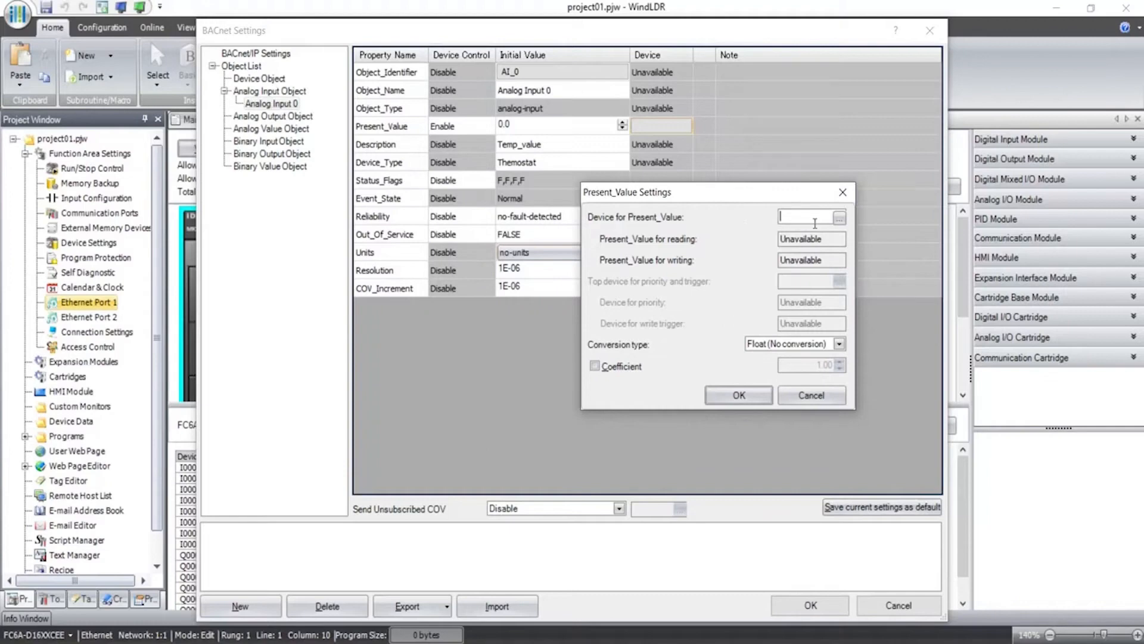
text(d20)
click(741, 398)
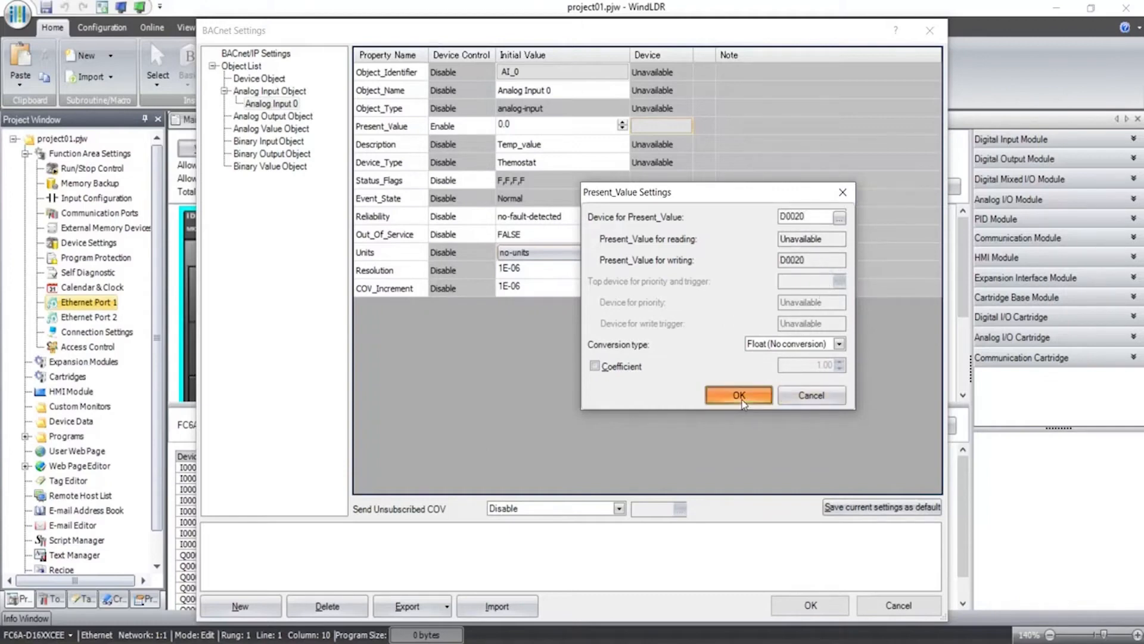
click(782, 348)
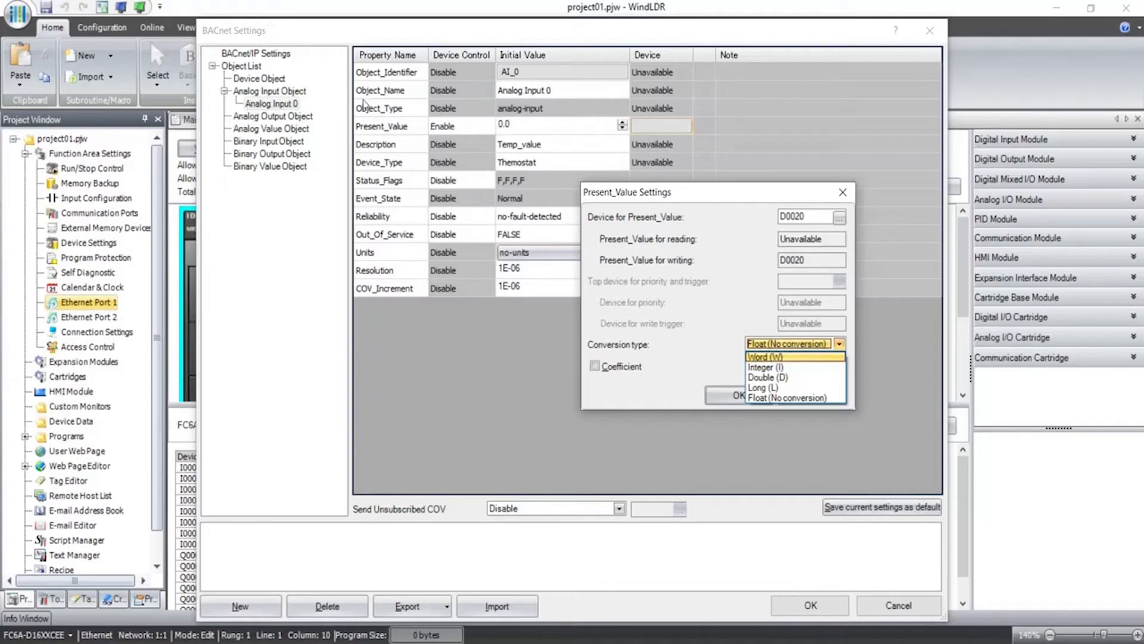
click(759, 357)
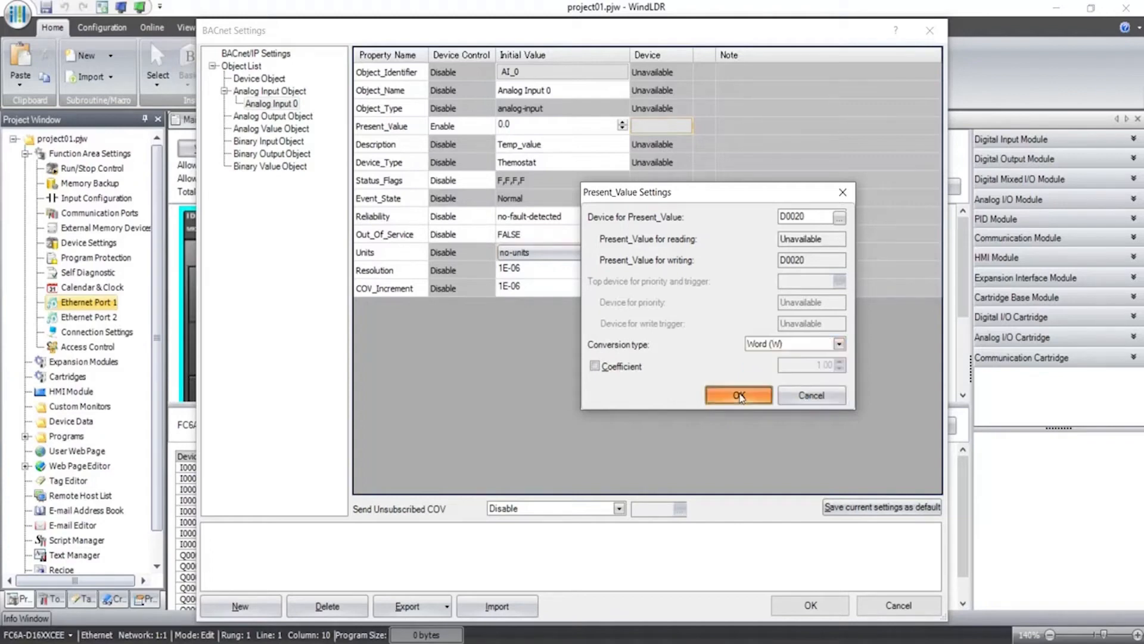
click(740, 396)
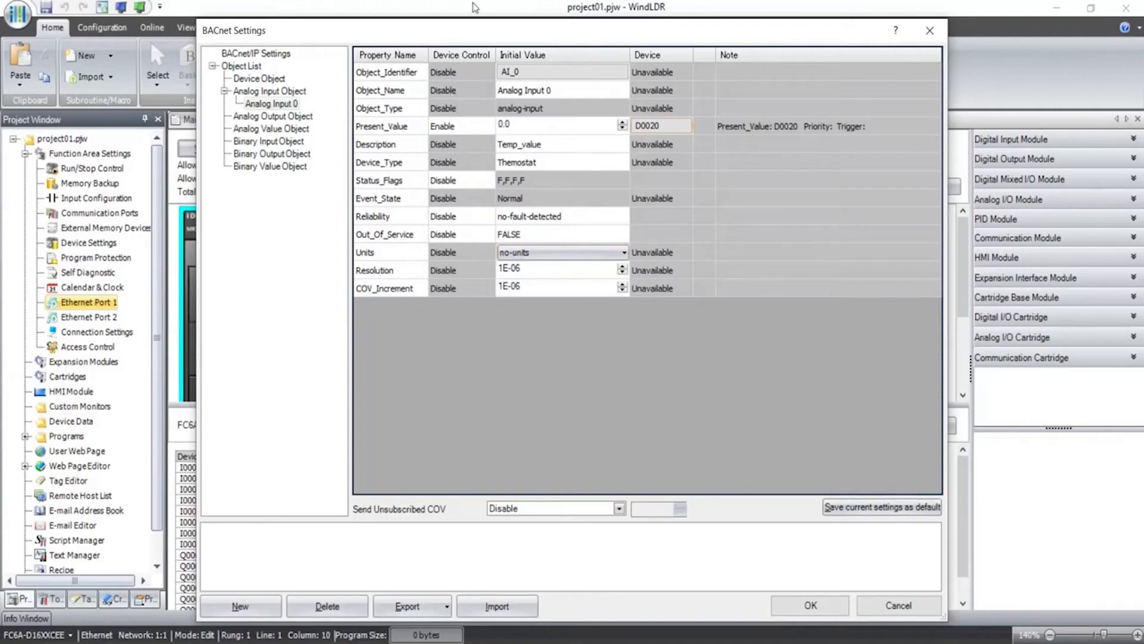
Create a new BACnet analog-output object with instance number 1.
click(254, 116)
right_click(247, 118)
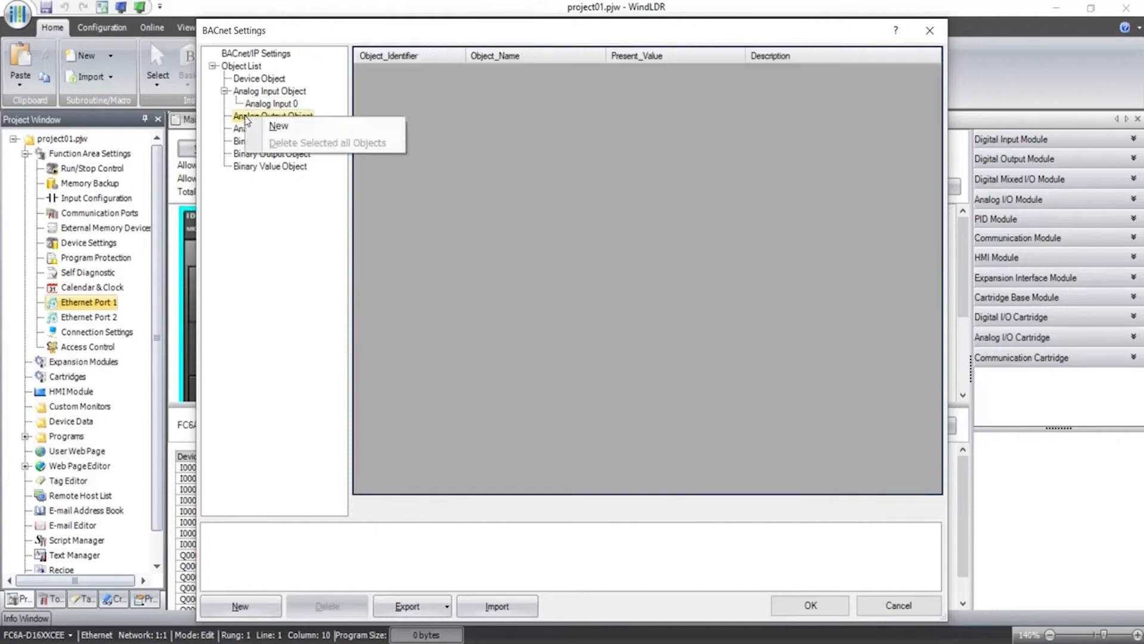
click(272, 127)
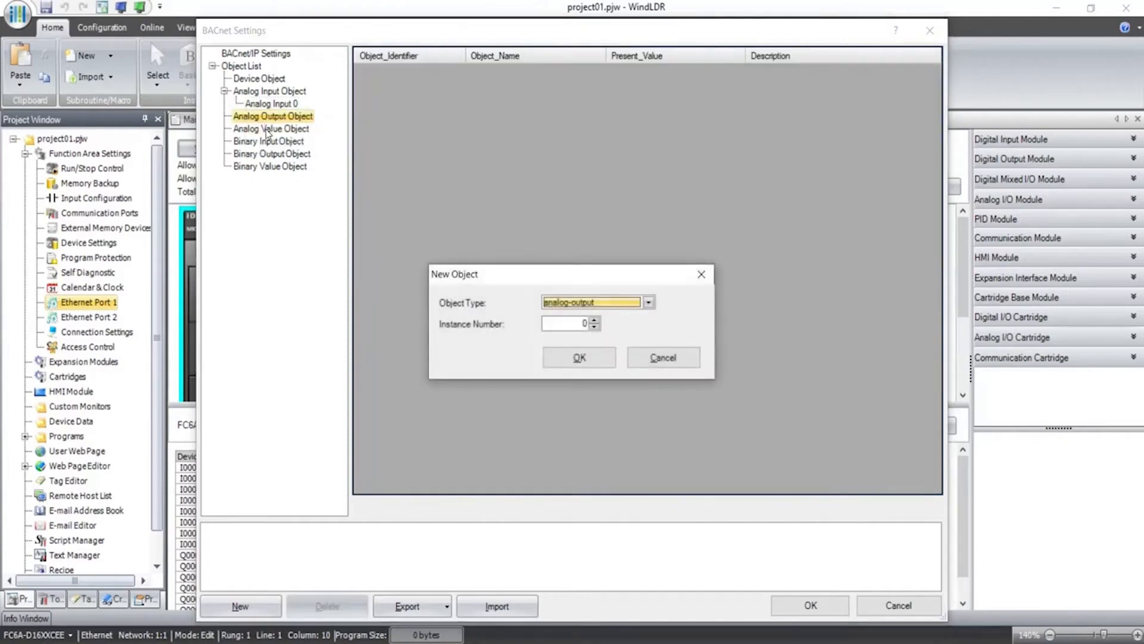
click(594, 321)
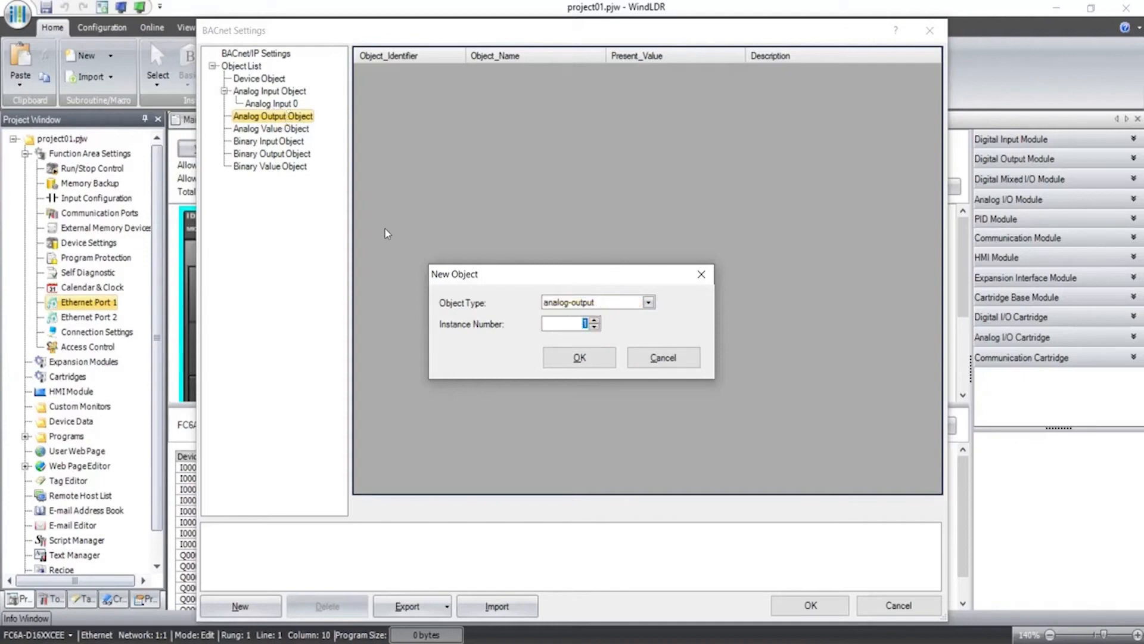
click(562, 359)
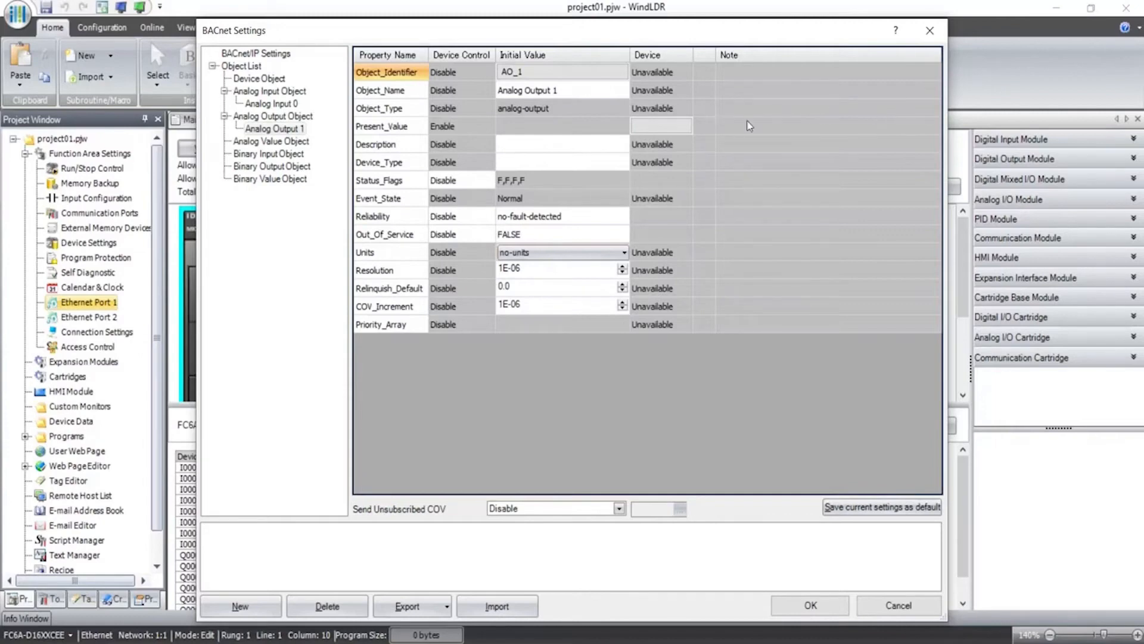
Assign device D0022 to Analog Output 1's Present_Value with conversion type Word (W), leaving the coefficient disabled.
double_click(666, 129)
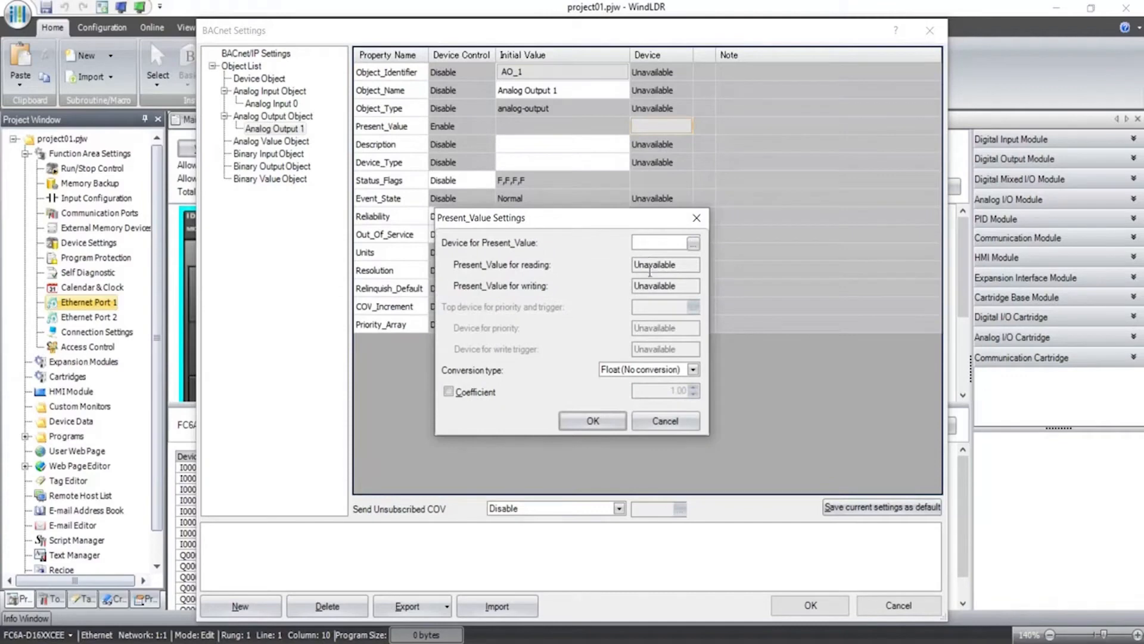
text(d22)
click(625, 371)
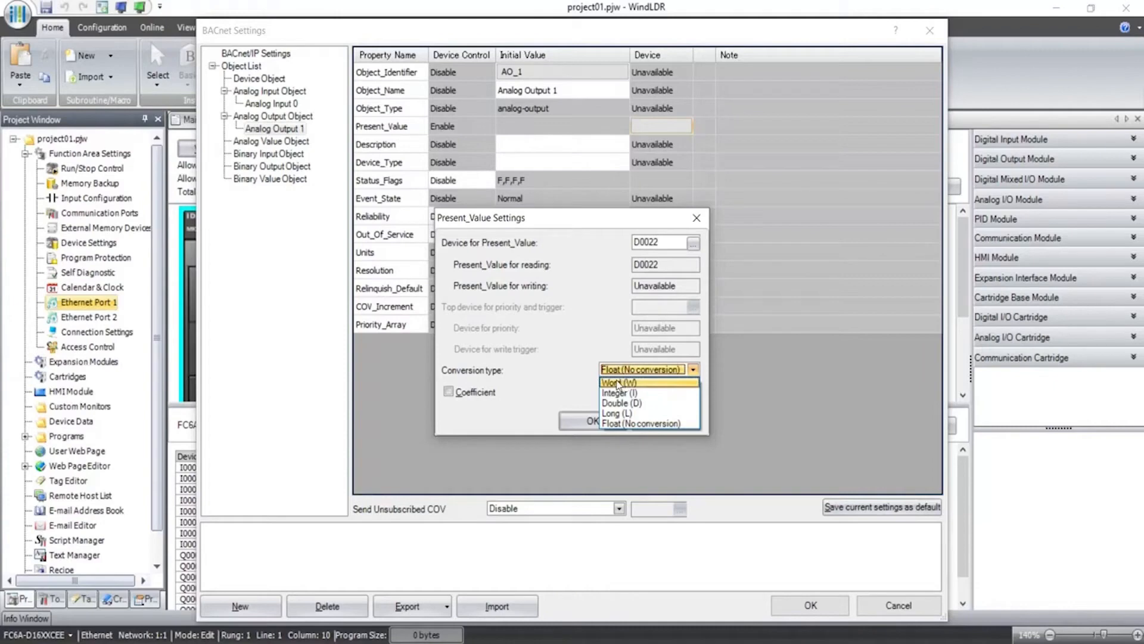
click(617, 382)
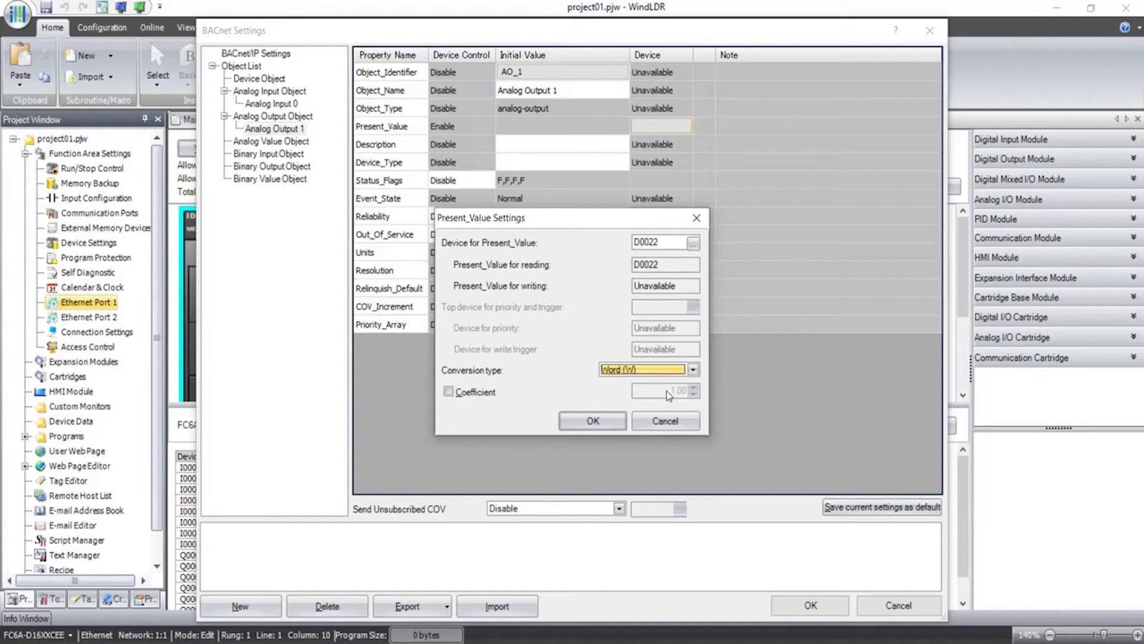
click(481, 395)
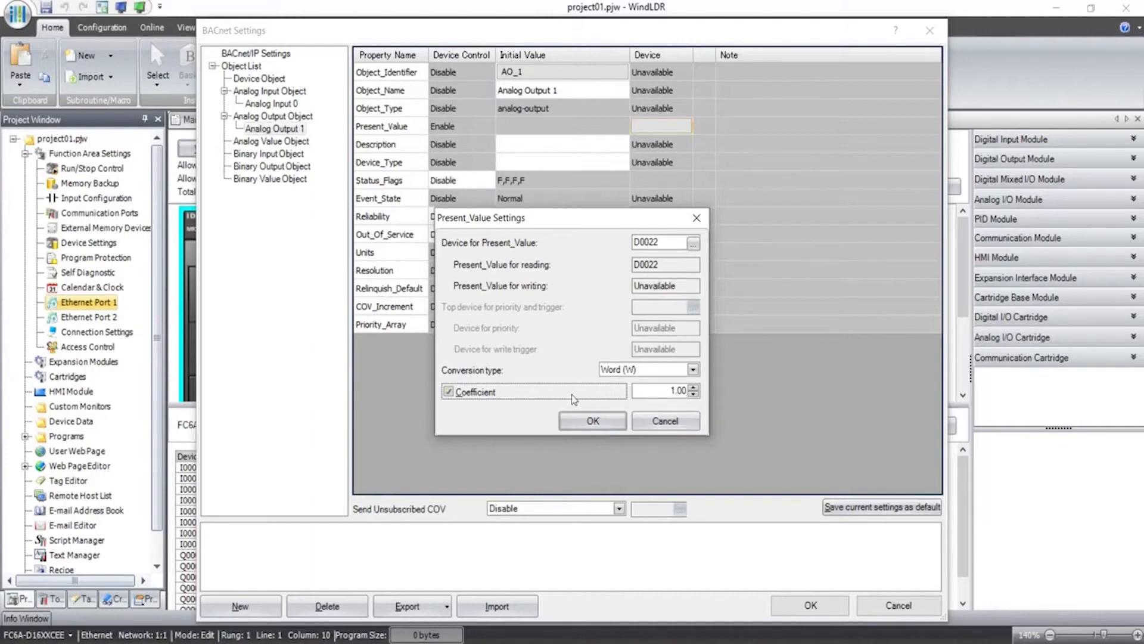
click(465, 395)
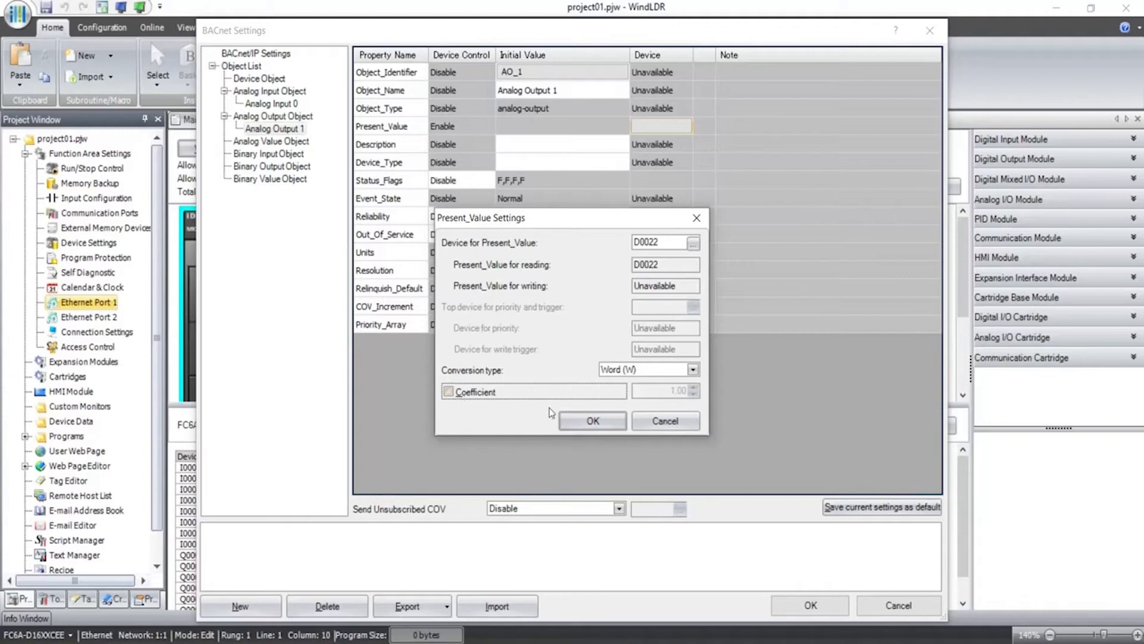
click(590, 421)
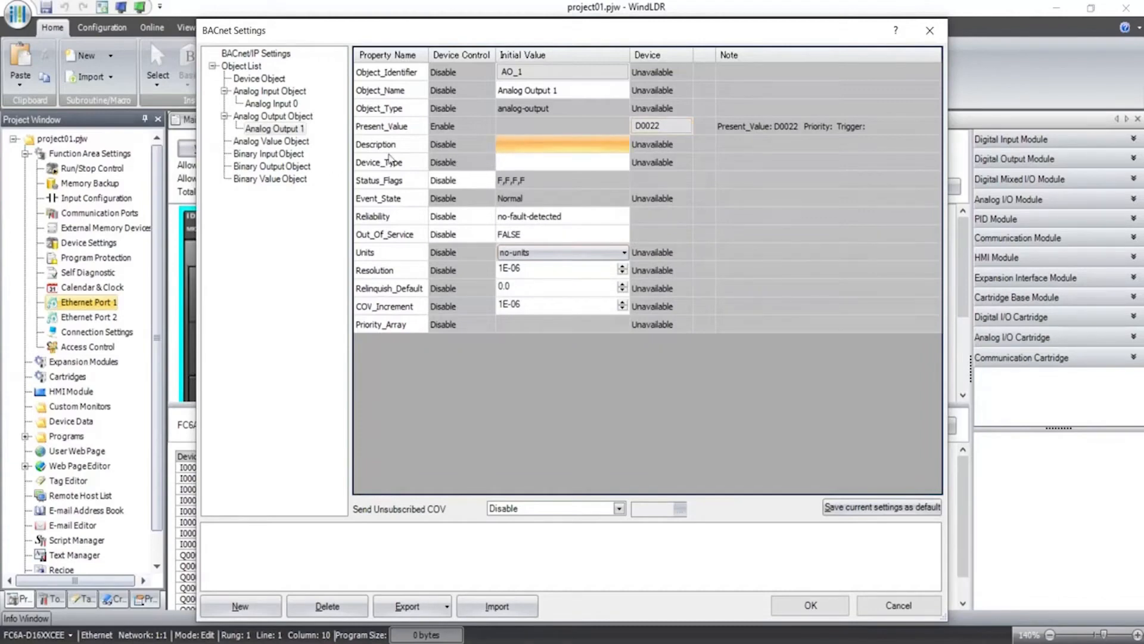
Create a new BACnet analog-value object with instance number 2.
click(247, 142)
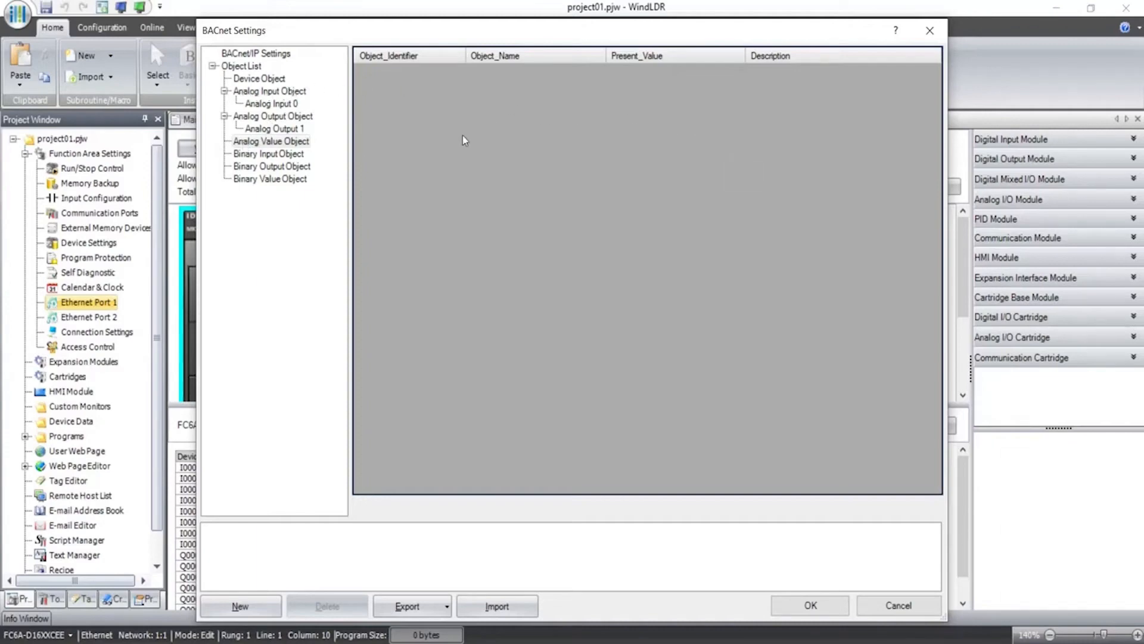
click(243, 117)
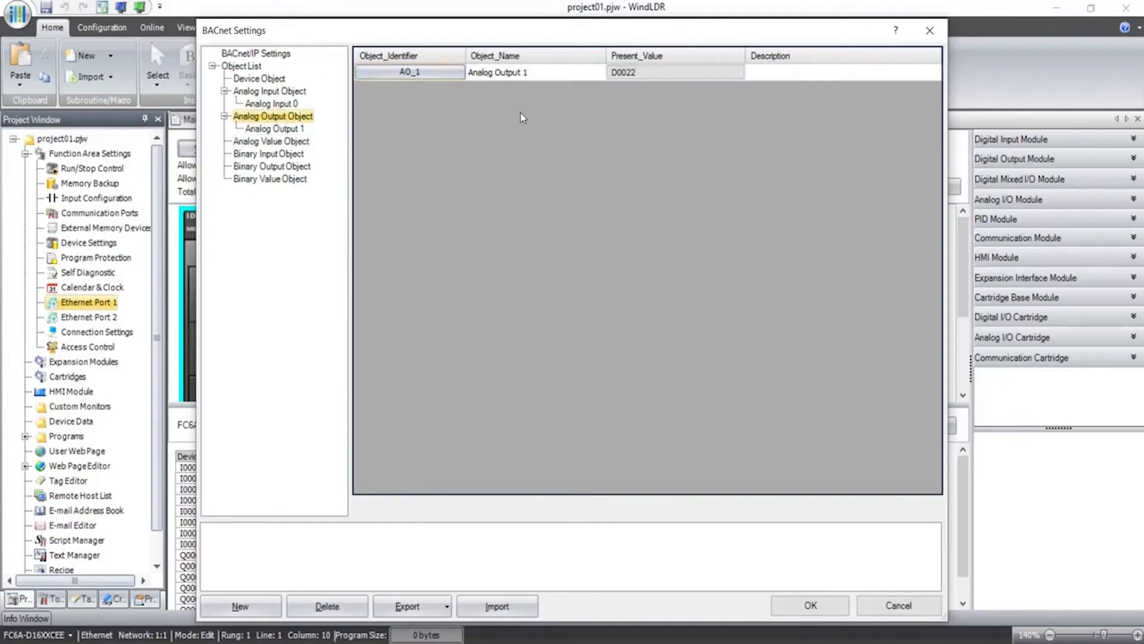
click(248, 143)
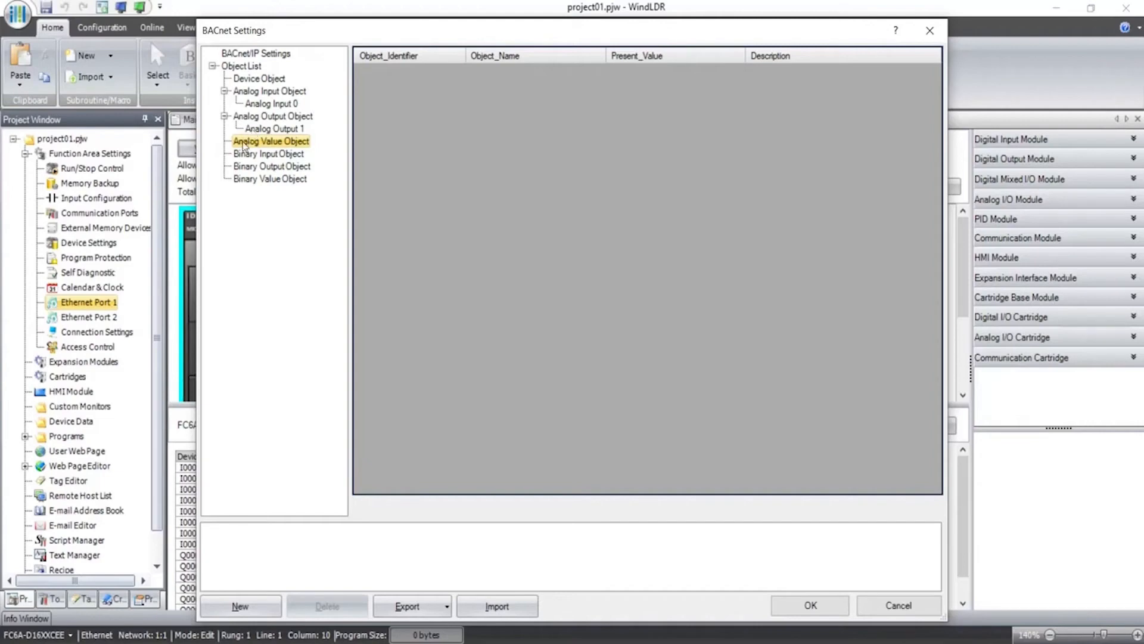
right_click(244, 145)
click(250, 156)
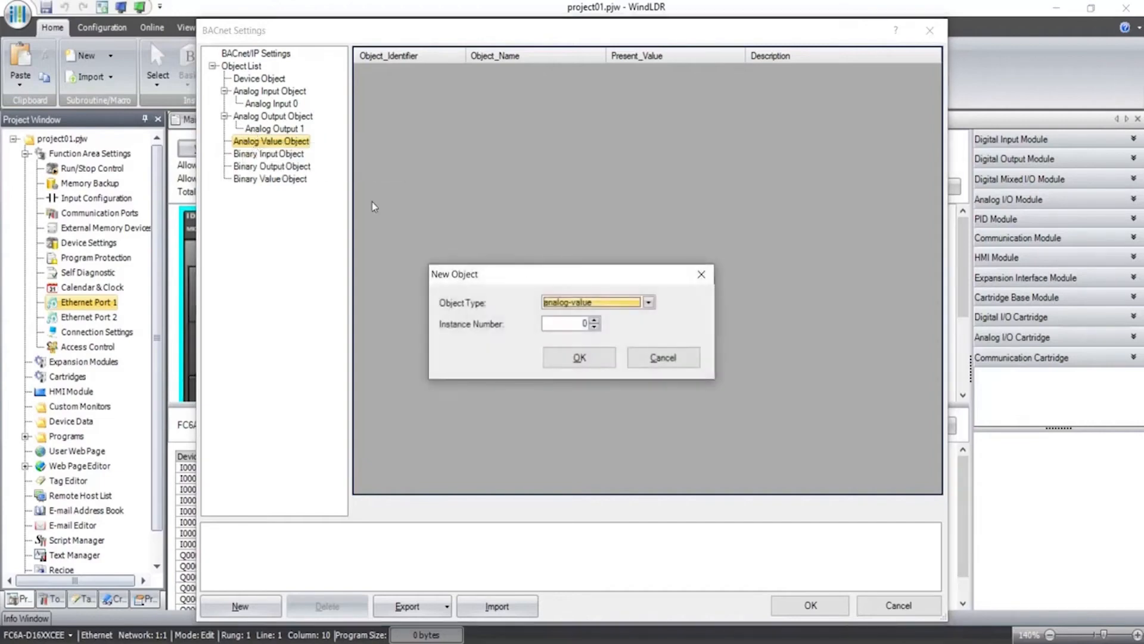
double_click(568, 324)
text(2)
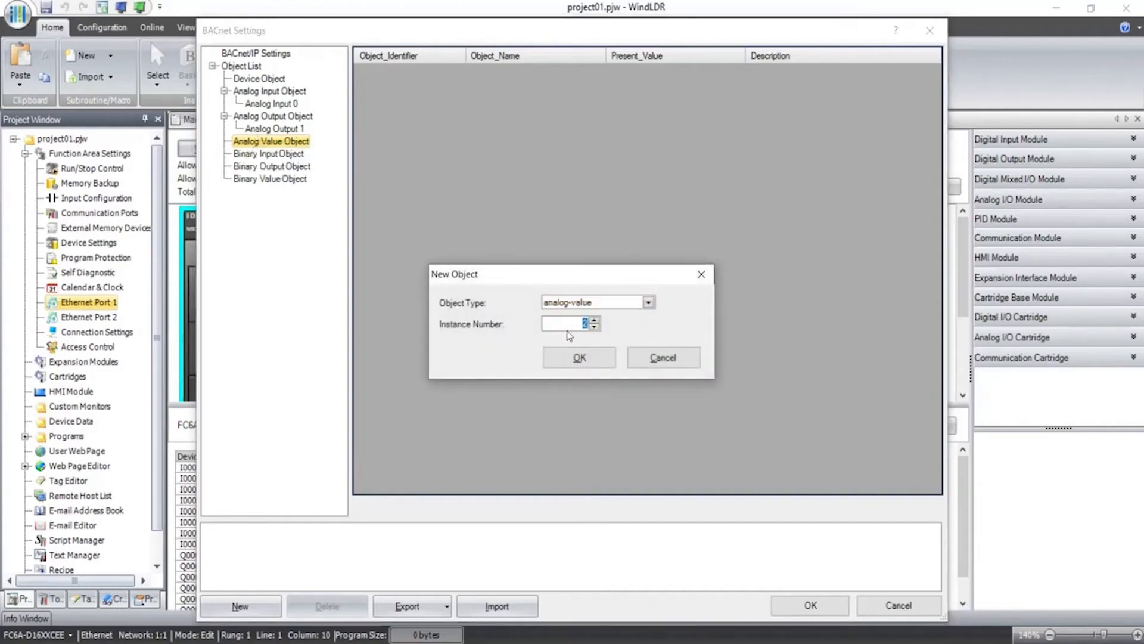
click(581, 358)
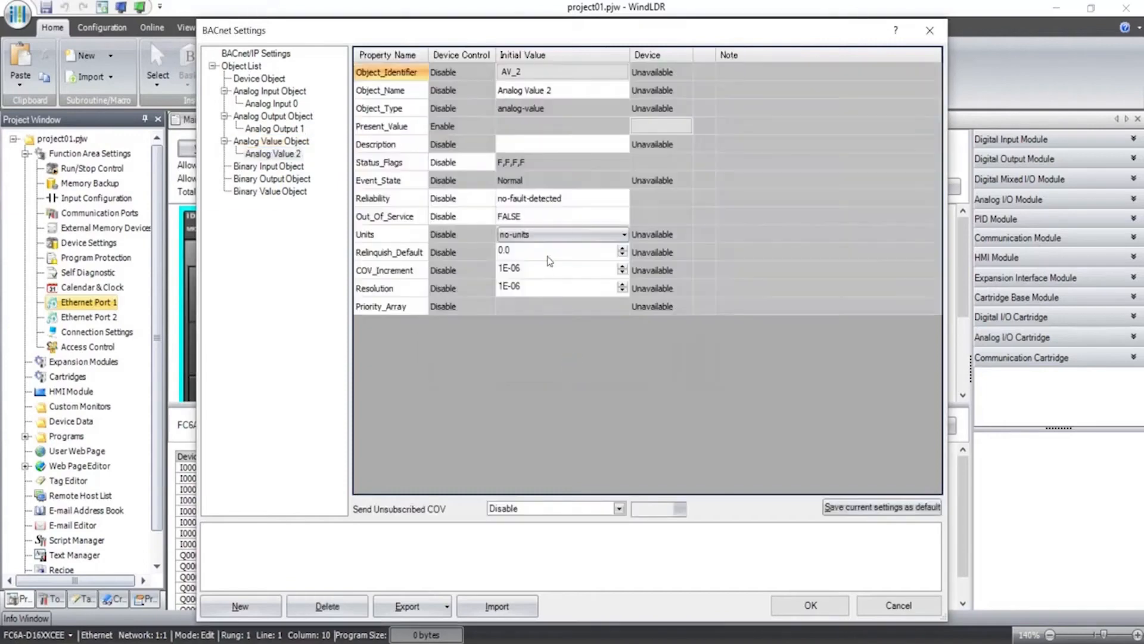
Assign device D0000 to Analog Value 2's Present_Value and D0010 as top device for priority and trigger, keeping Float (No conversion).
double_click(659, 125)
text(d0)
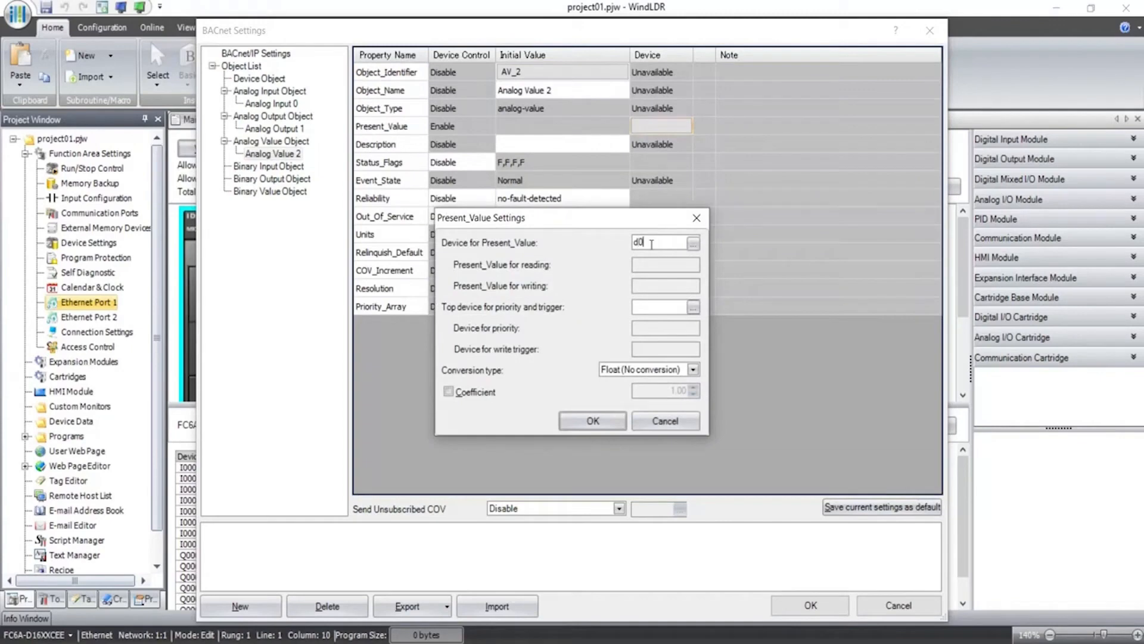
key(Tab)
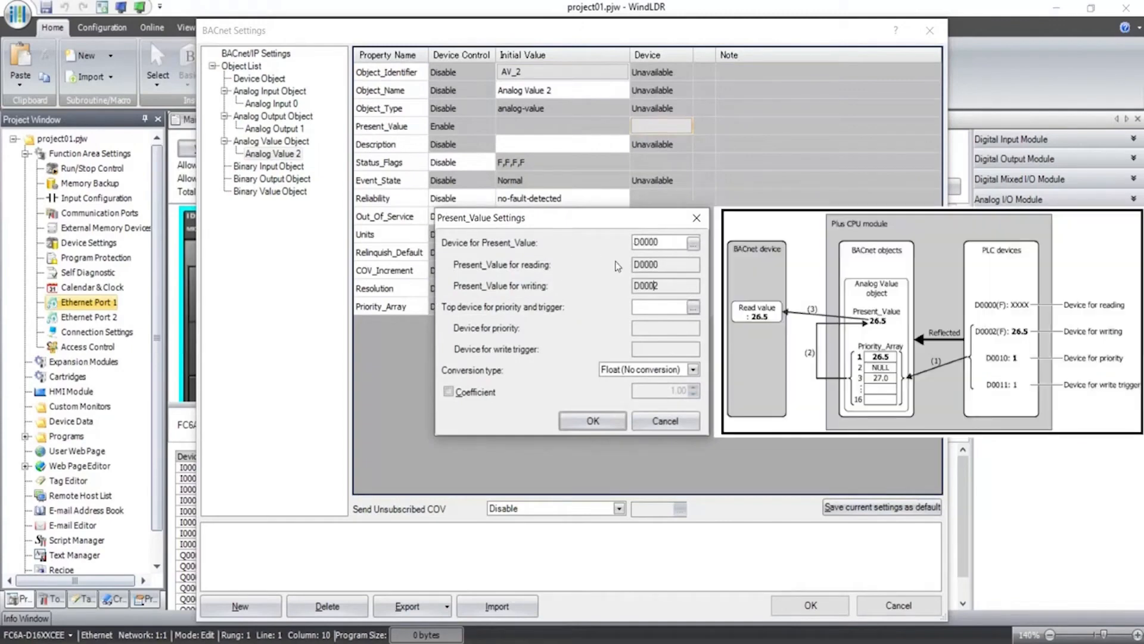
drag(670, 264, 625, 287)
click(662, 306)
text(d0010)
click(657, 349)
click(658, 328)
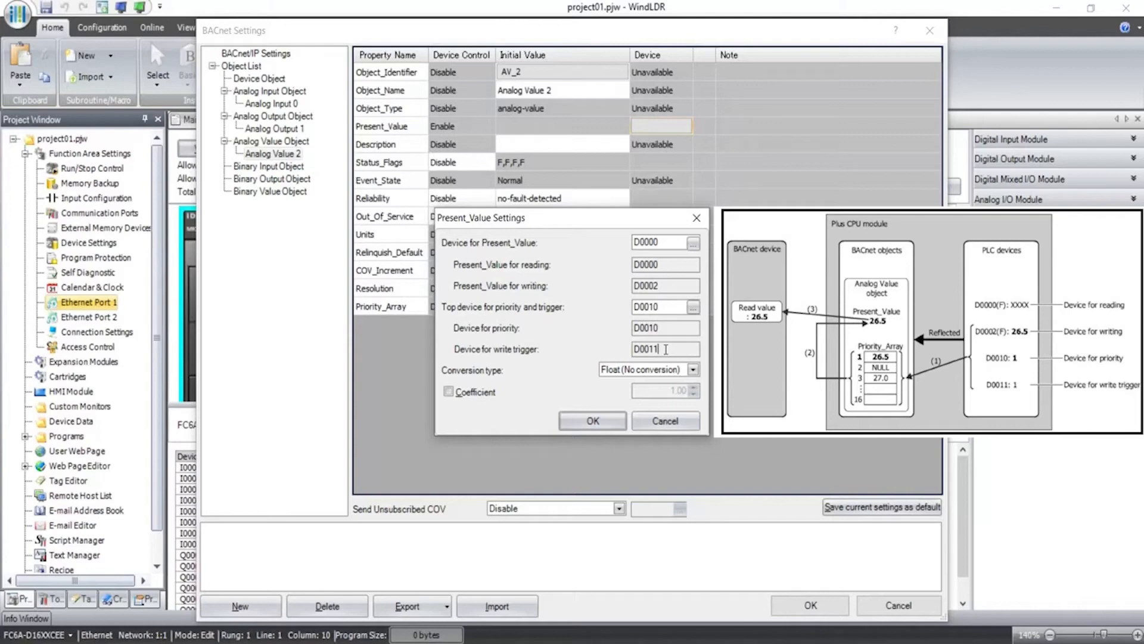
drag(666, 350, 633, 349)
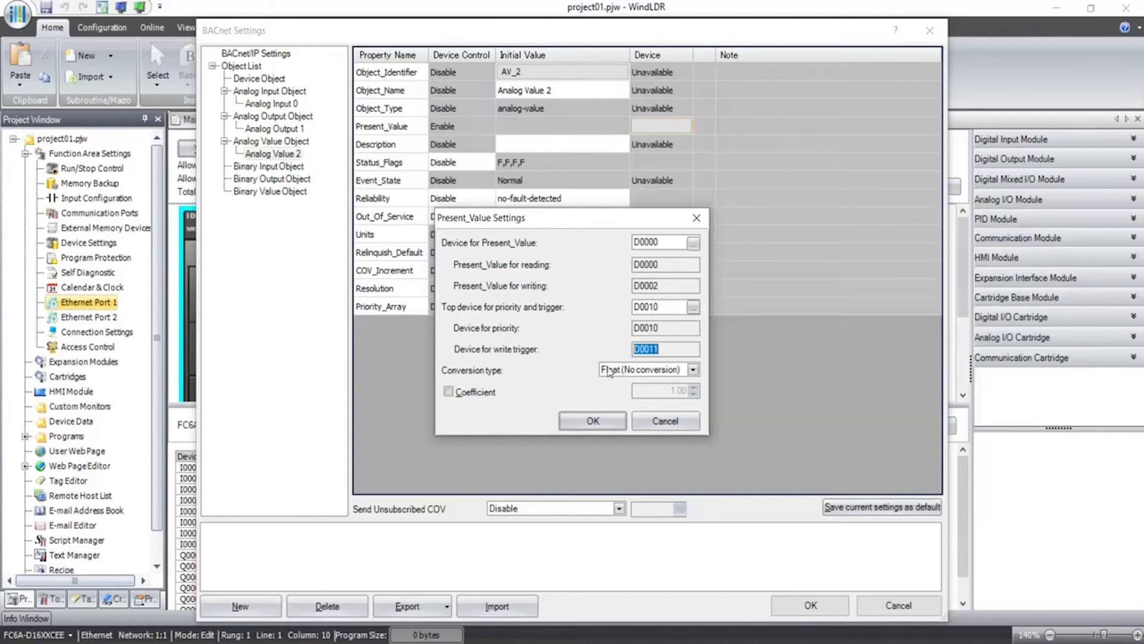
click(616, 421)
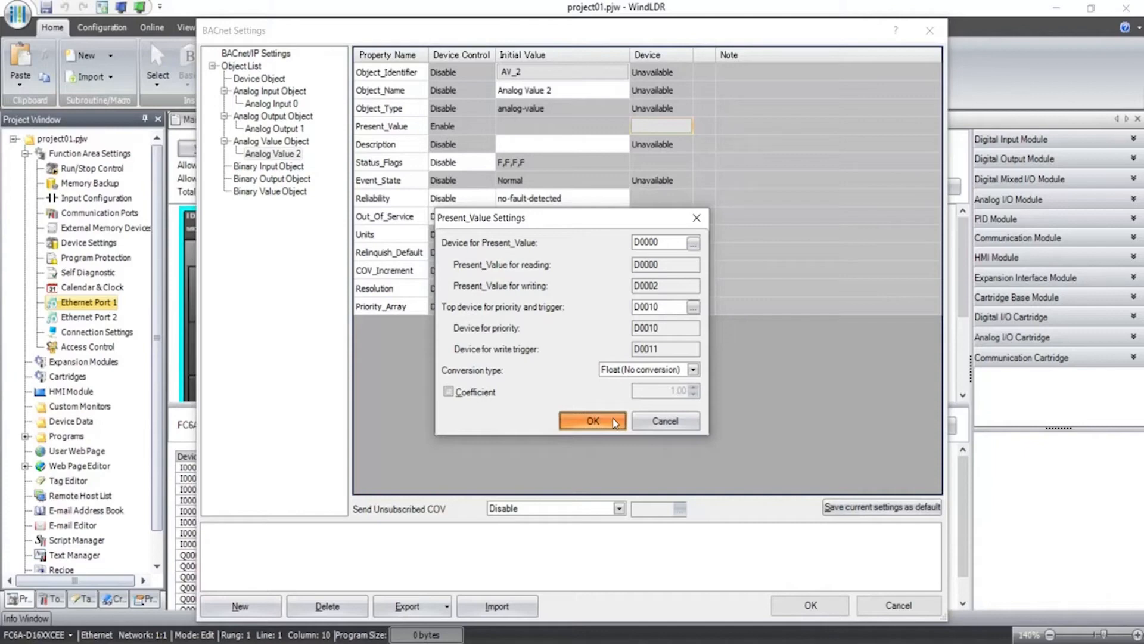
click(614, 422)
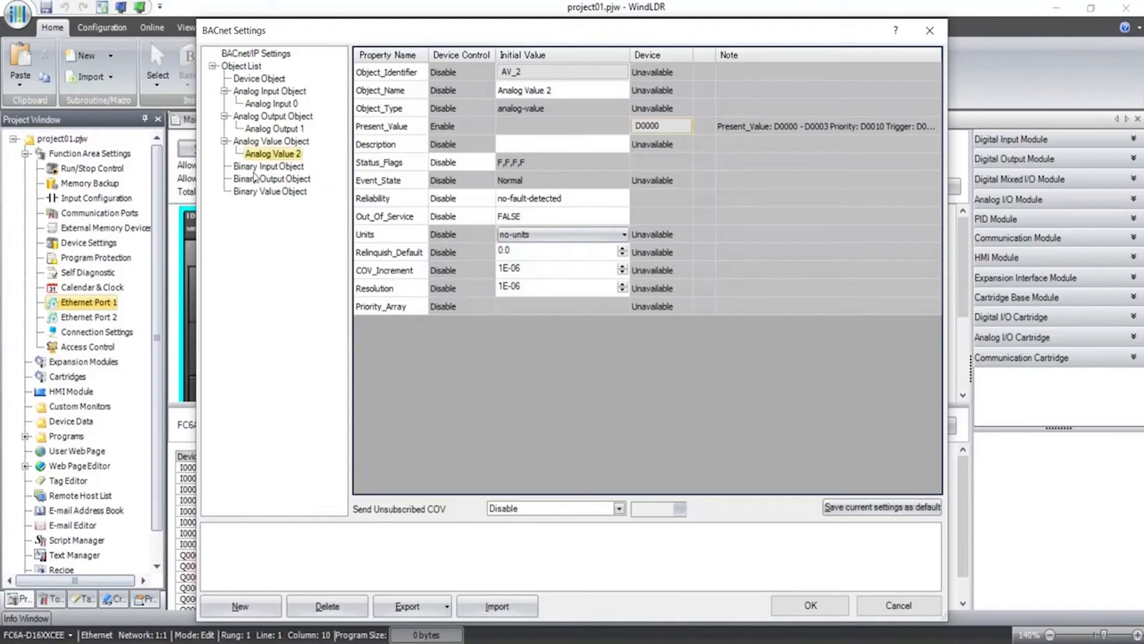
Create a new BACnet binary-input object with instance number 3.
click(253, 170)
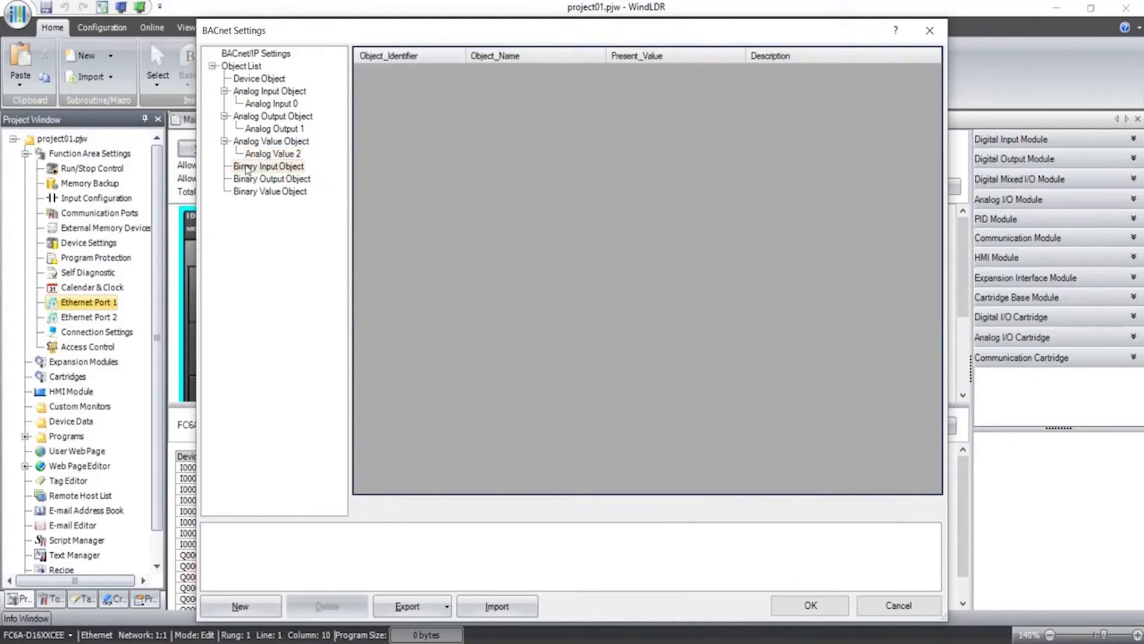
right_click(249, 168)
click(277, 174)
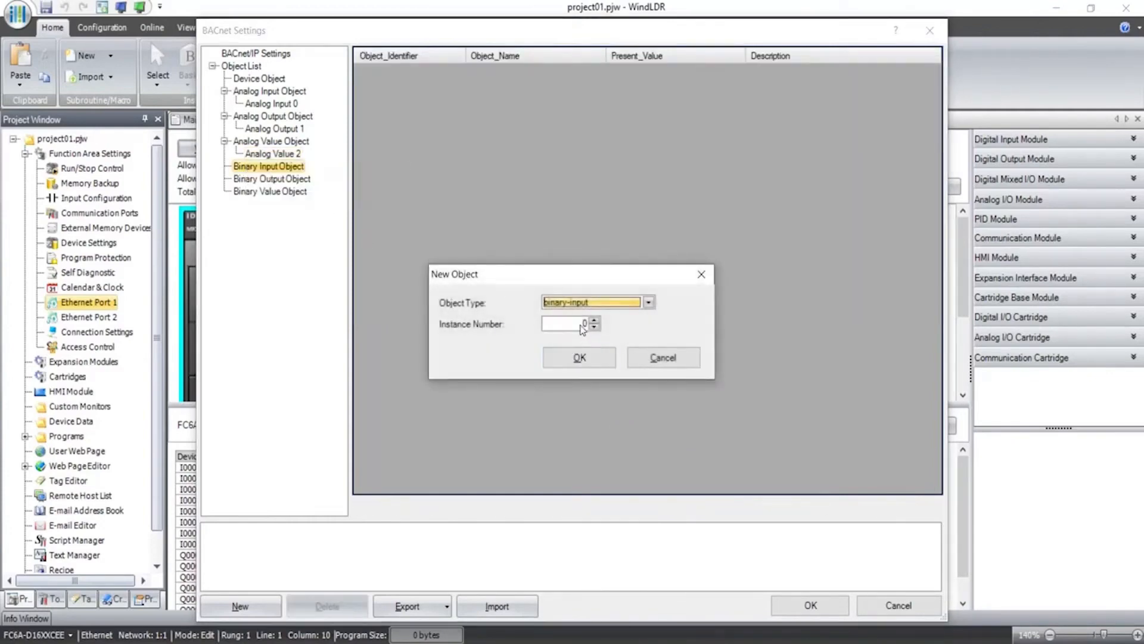
double_click(582, 325)
text(3)
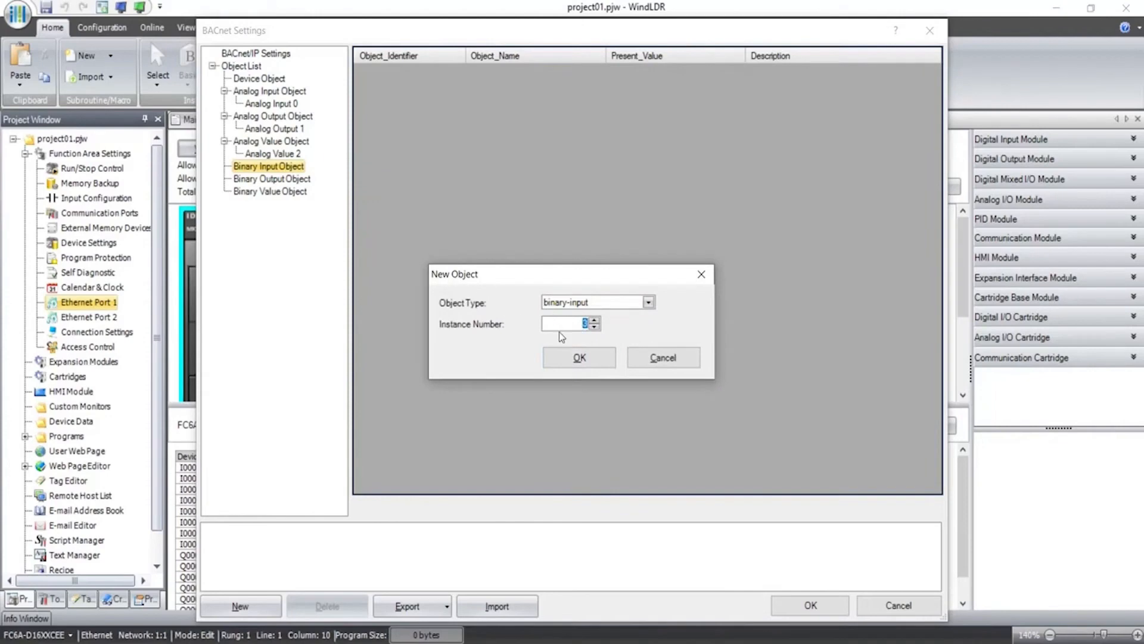
click(570, 359)
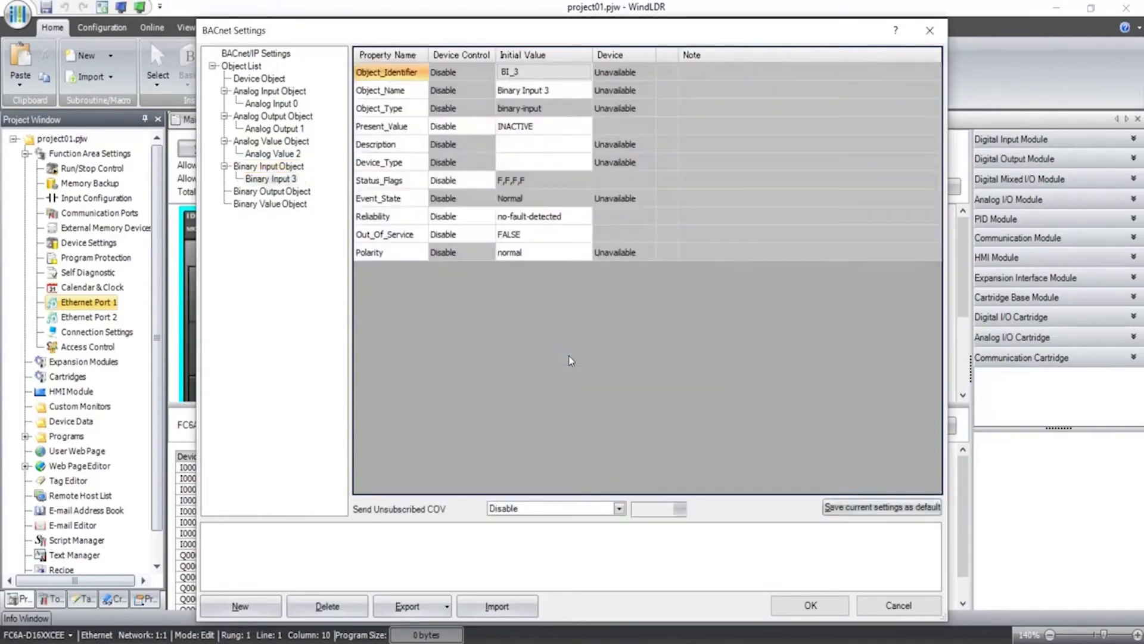
Enable device control for Binary Input 3's Present_Value and assign device M0000 to it.
click(488, 128)
click(488, 129)
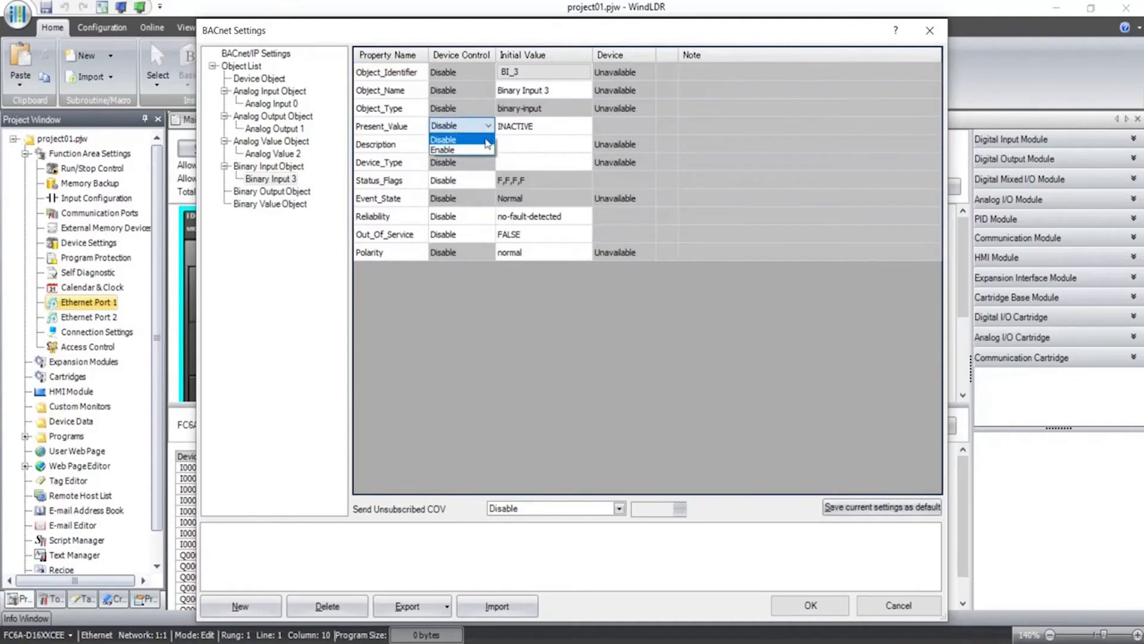
click(480, 153)
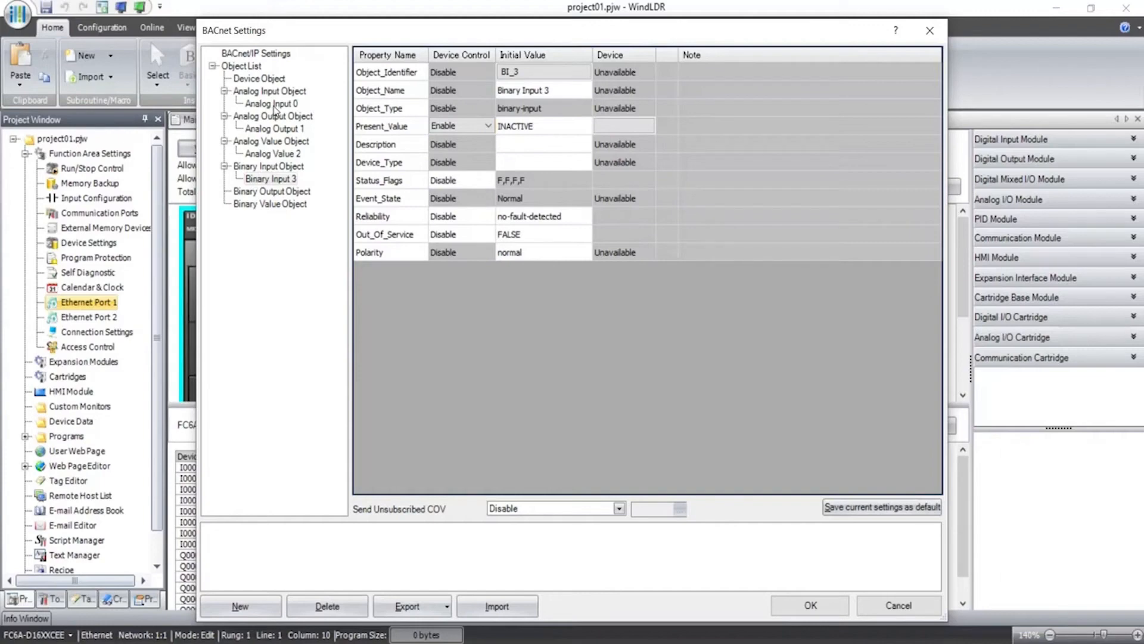
click(265, 180)
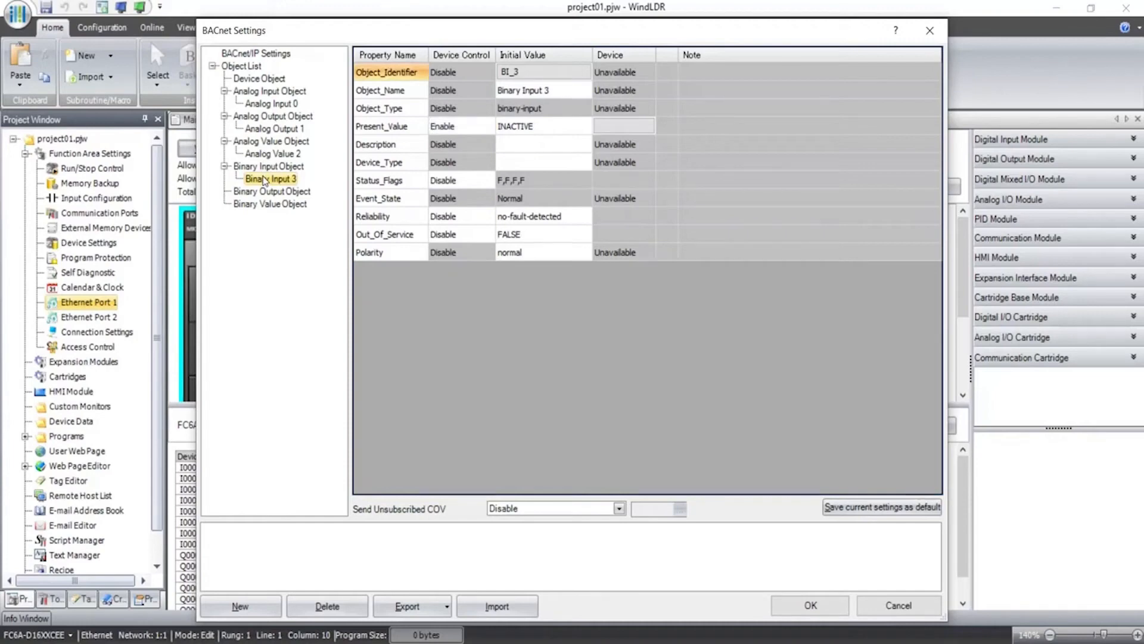
double_click(623, 127)
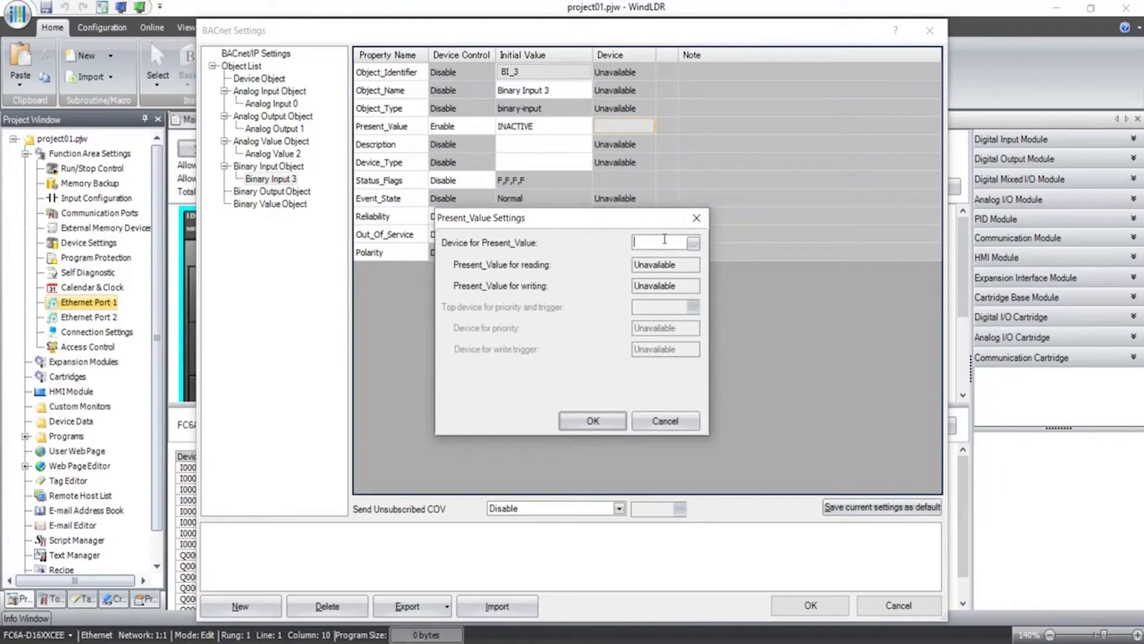
text(m0)
click(593, 420)
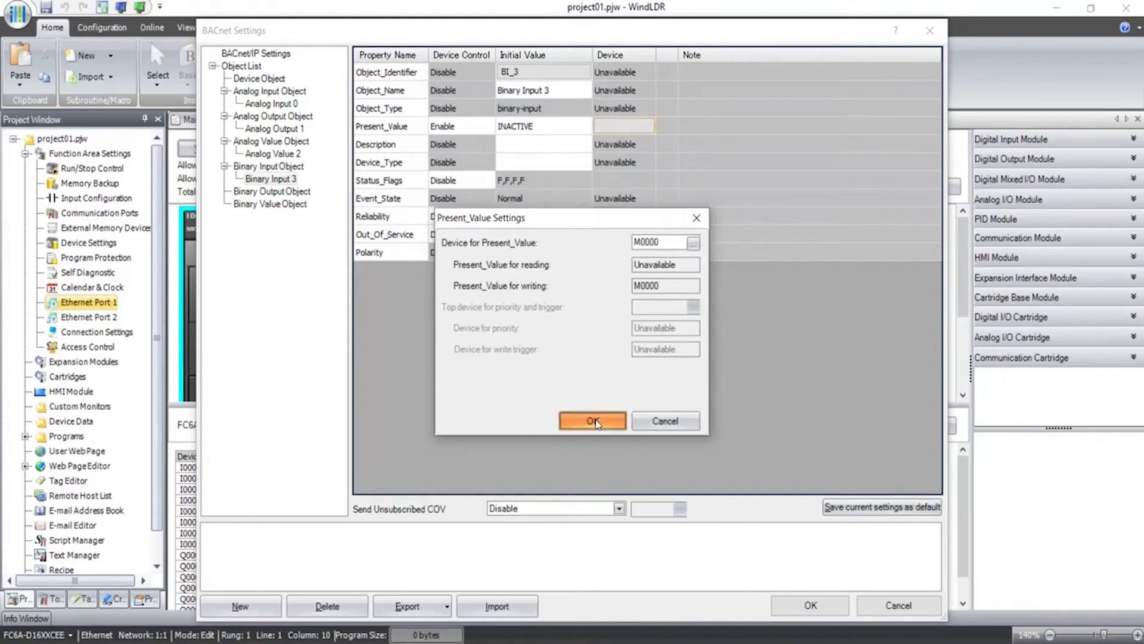
Create a new BACnet binary-output object with instance number 4.
click(284, 196)
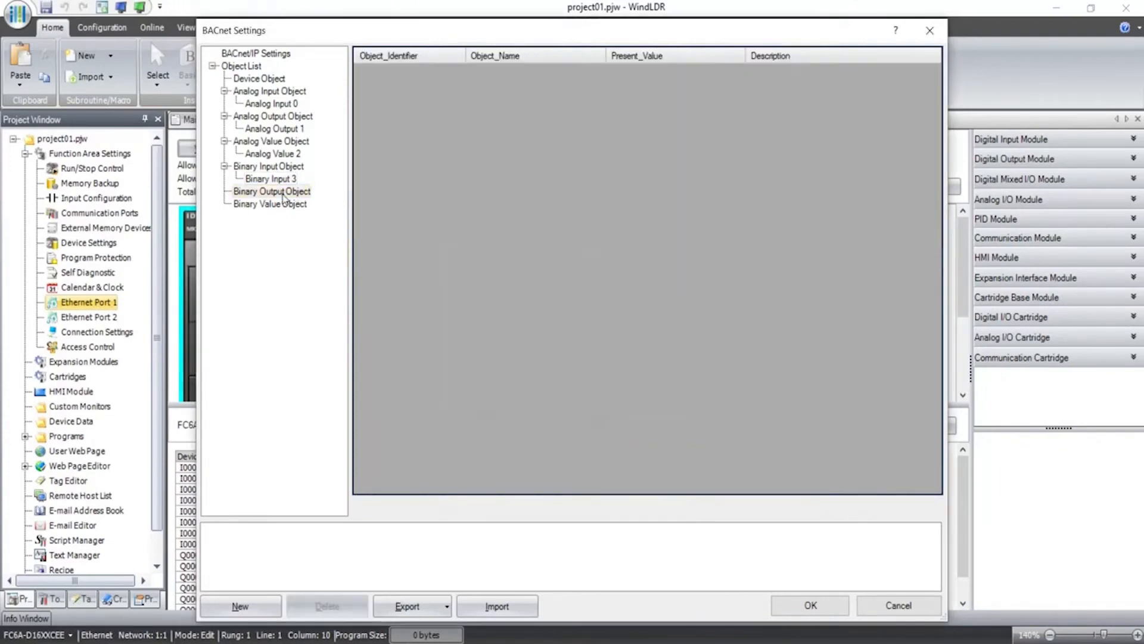
right_click(284, 197)
click(317, 215)
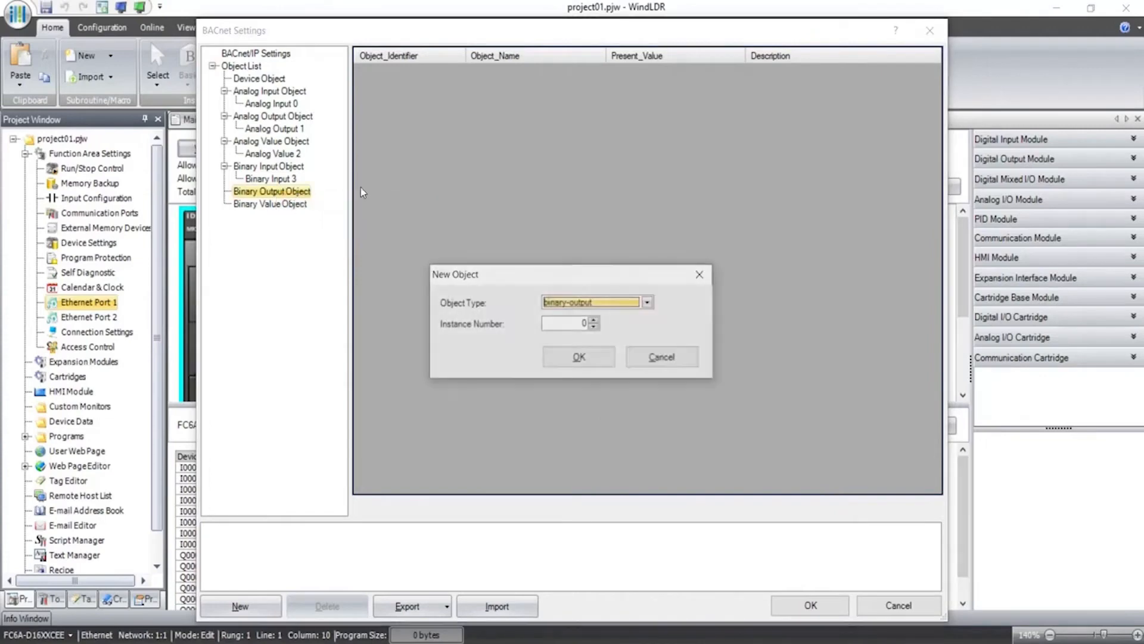
double_click(586, 324)
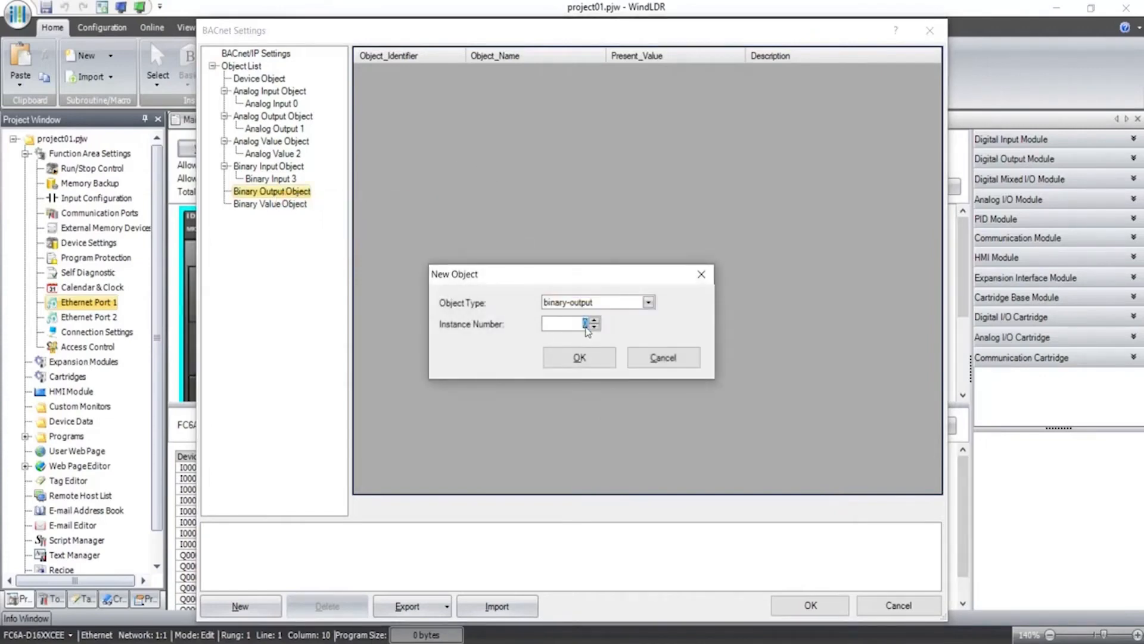
click(579, 358)
Assign device M0002 to Binary Output 4's Present_Value.
double_click(620, 128)
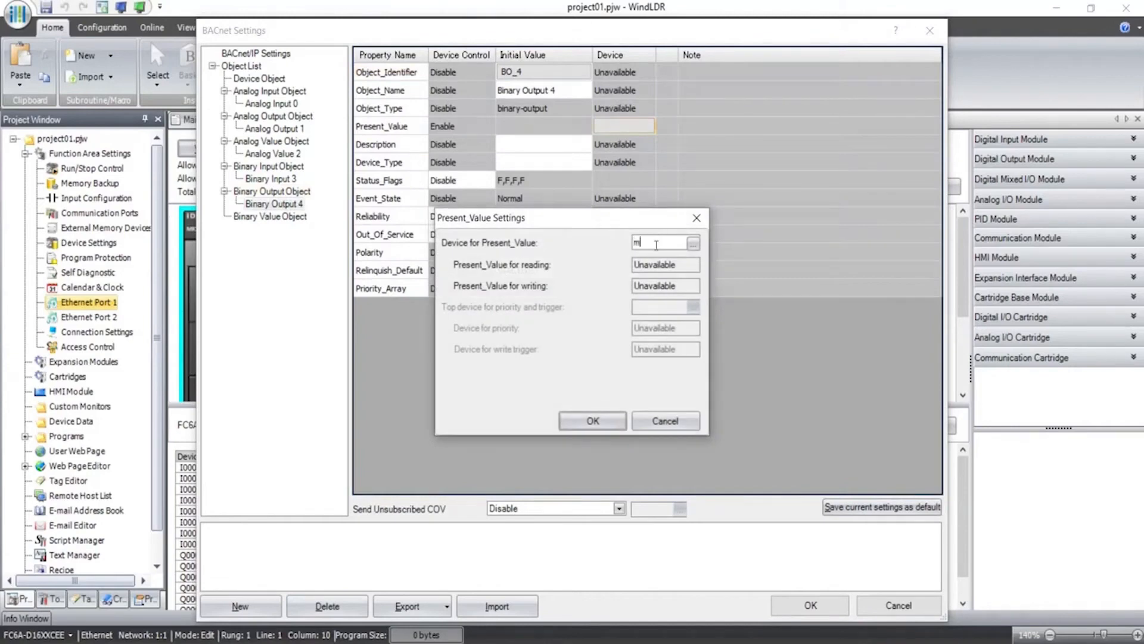
text(m2)
click(593, 420)
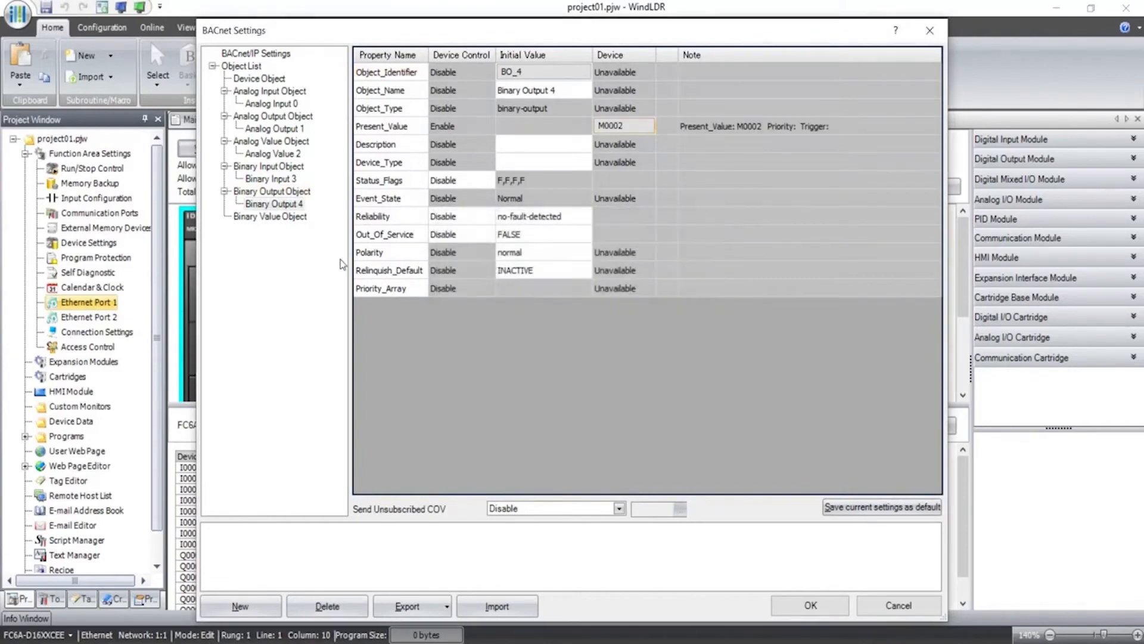
Create a new BACnet binary-value object with instance number 5.
right_click(279, 225)
click(303, 230)
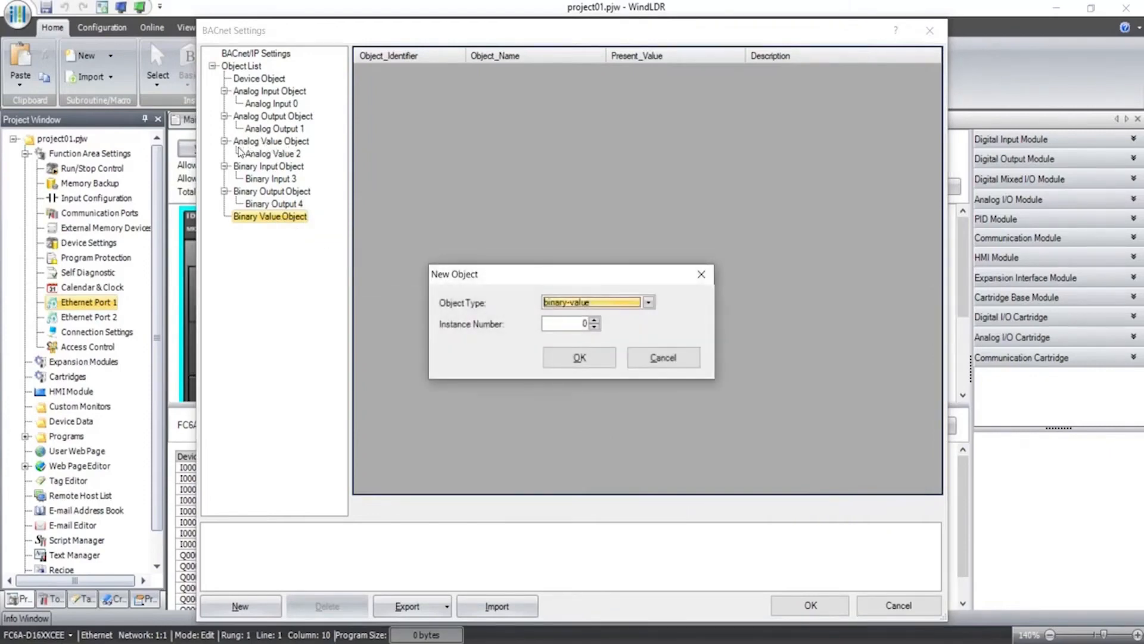
double_click(579, 325)
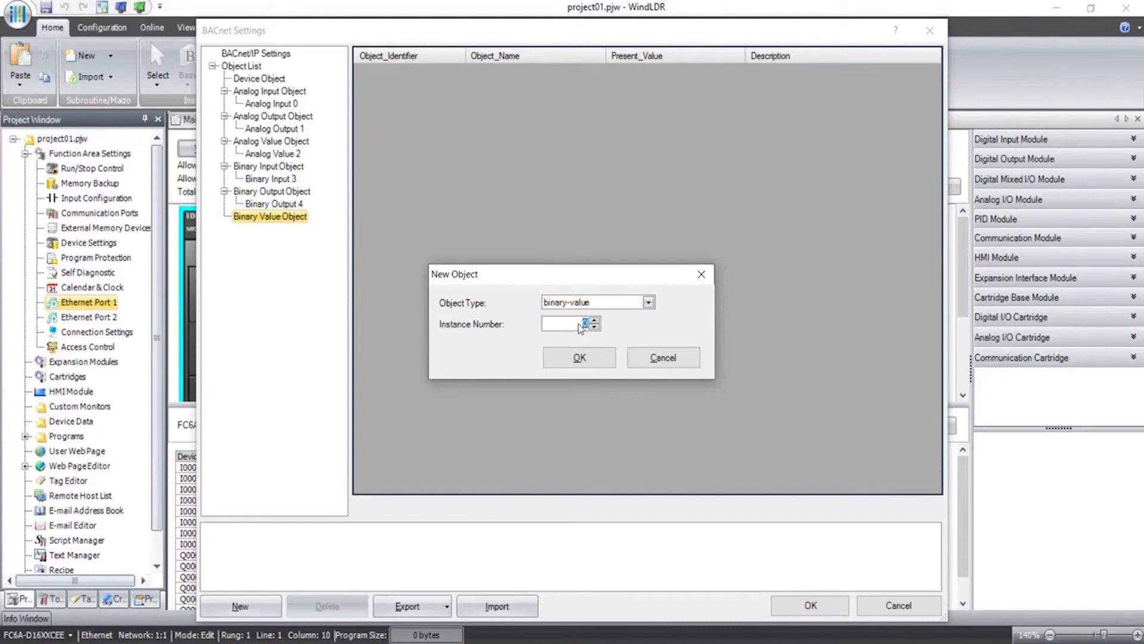
click(581, 357)
Set M0004 as the device for Binary Value 5's Present_Value.
click(628, 127)
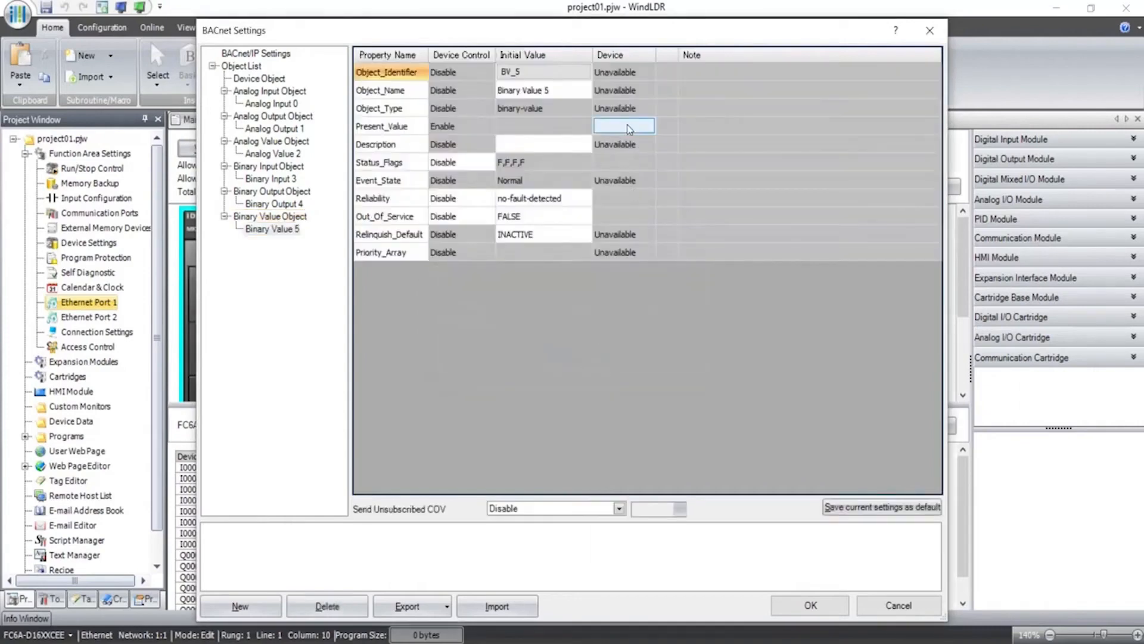
click(628, 129)
text(m)
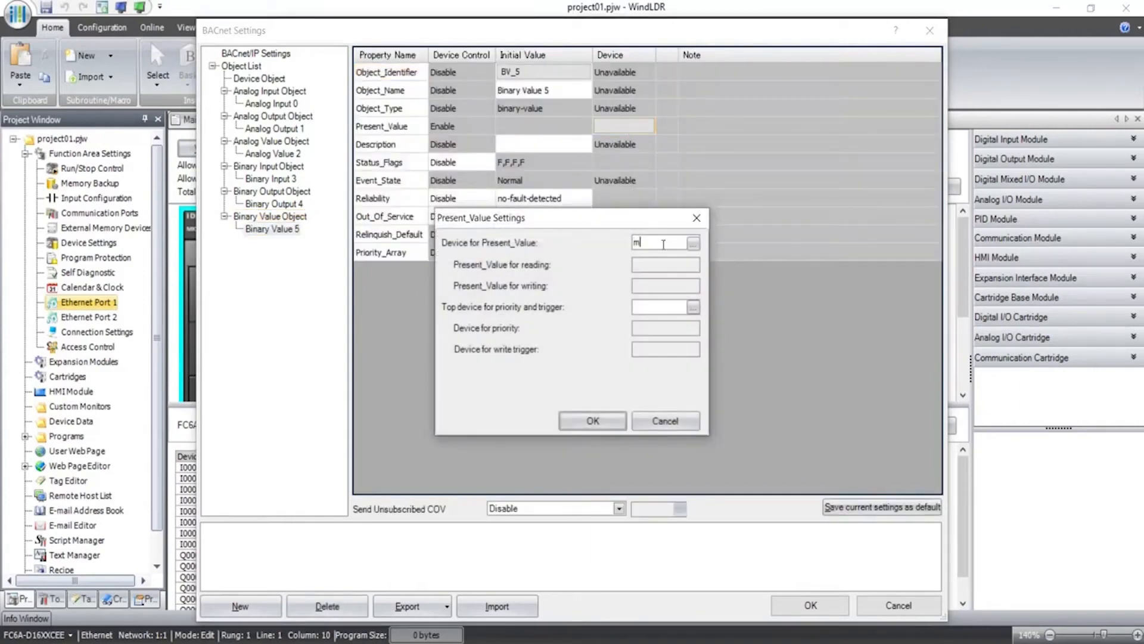
text(4)
Try M0006 as the top device for priority and trigger of Binary Value 5.
click(648, 306)
text(m6)
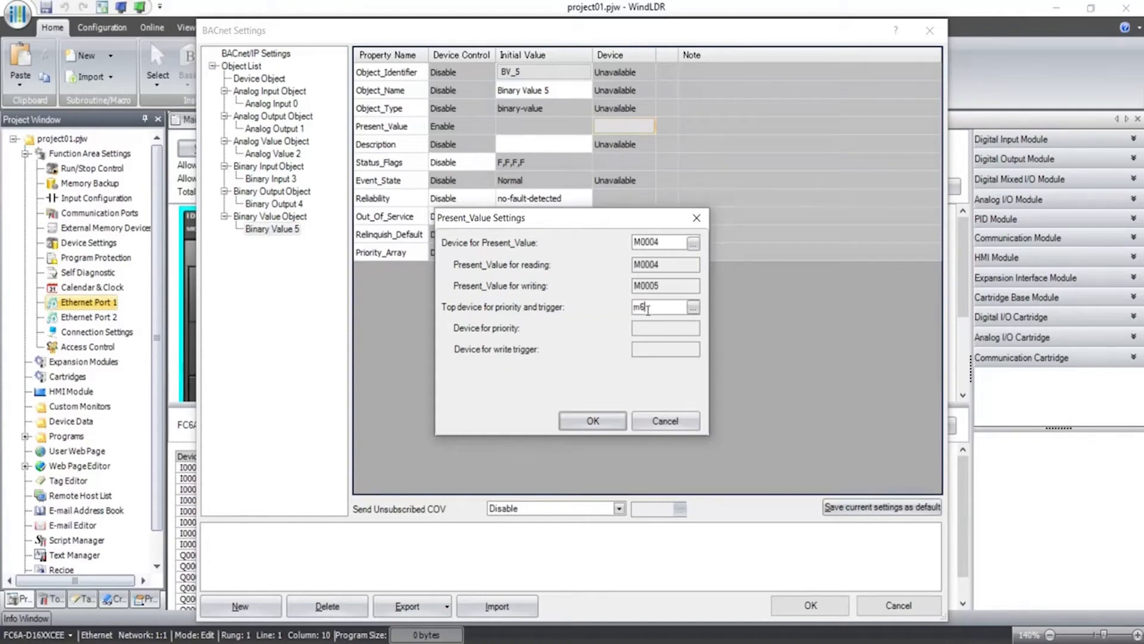
key(Tab)
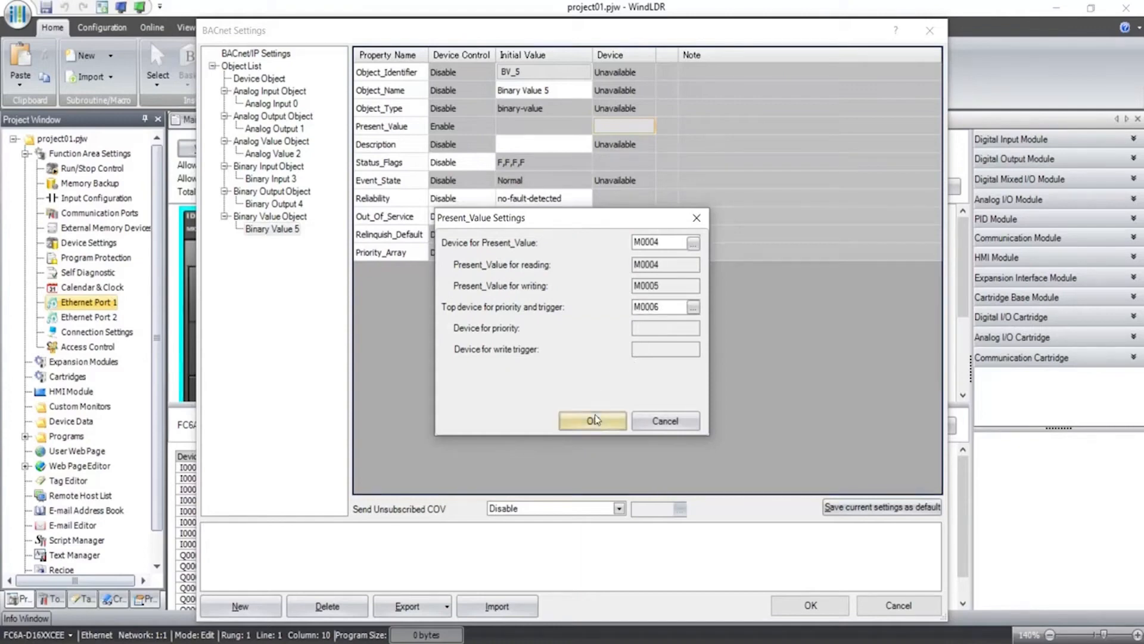
Set the top device for priority and trigger of Binary Value 5 to D0030 and accept the Present_Value settings.
click(659, 306)
drag(659, 306, 542, 305)
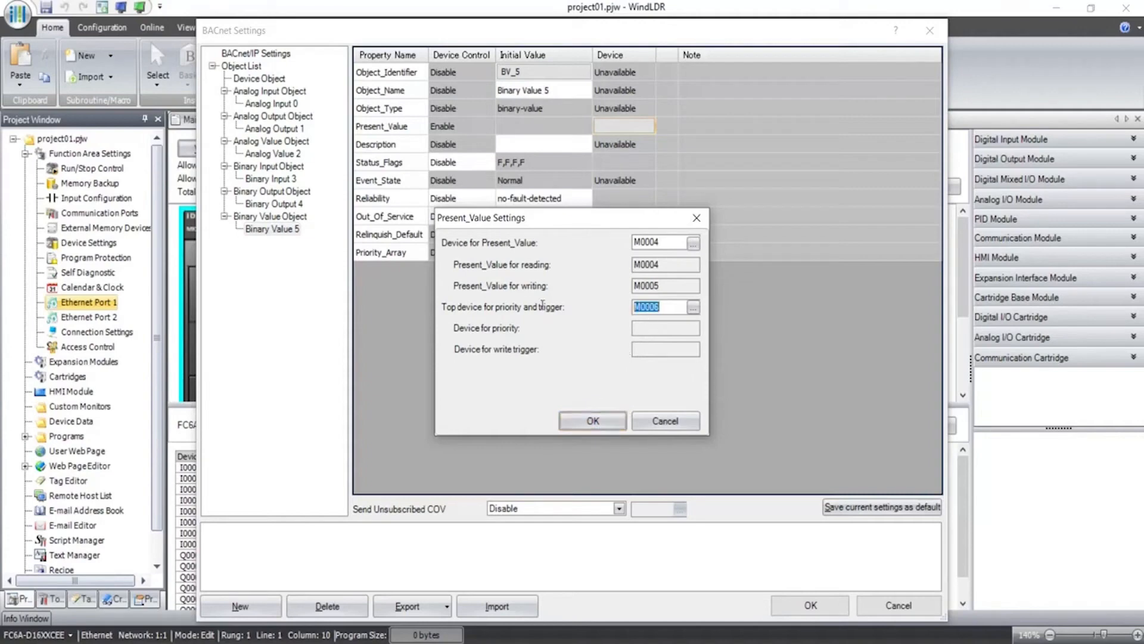
text(d)
text(30)
click(592, 421)
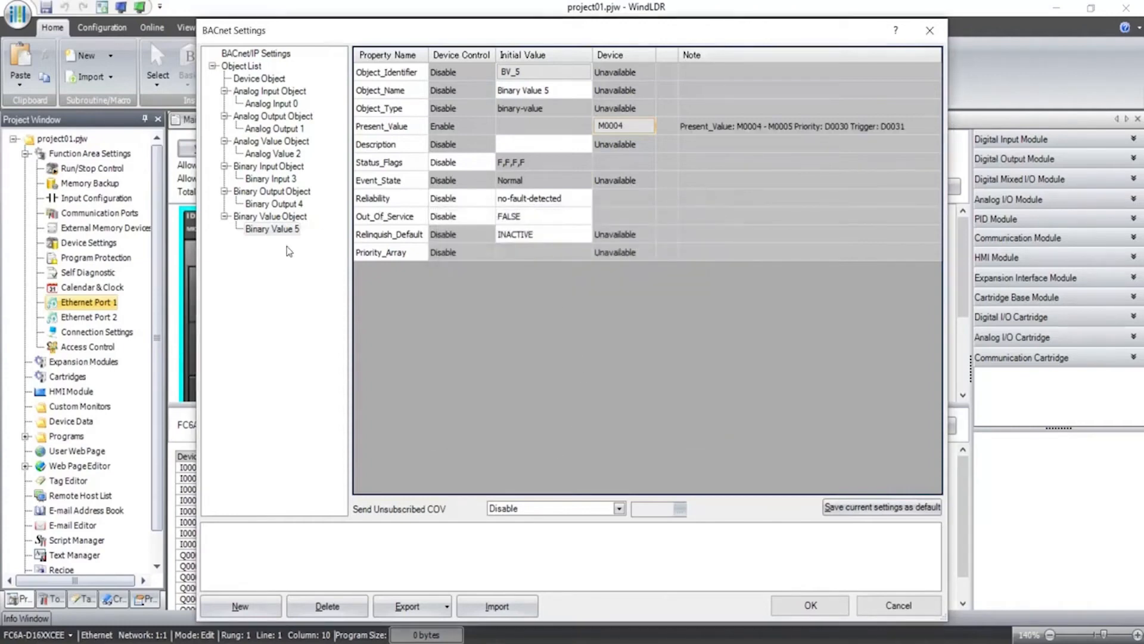
Check the full BACnet object list, and accept the BACnet settings together with the Function Area Settings.
click(797, 608)
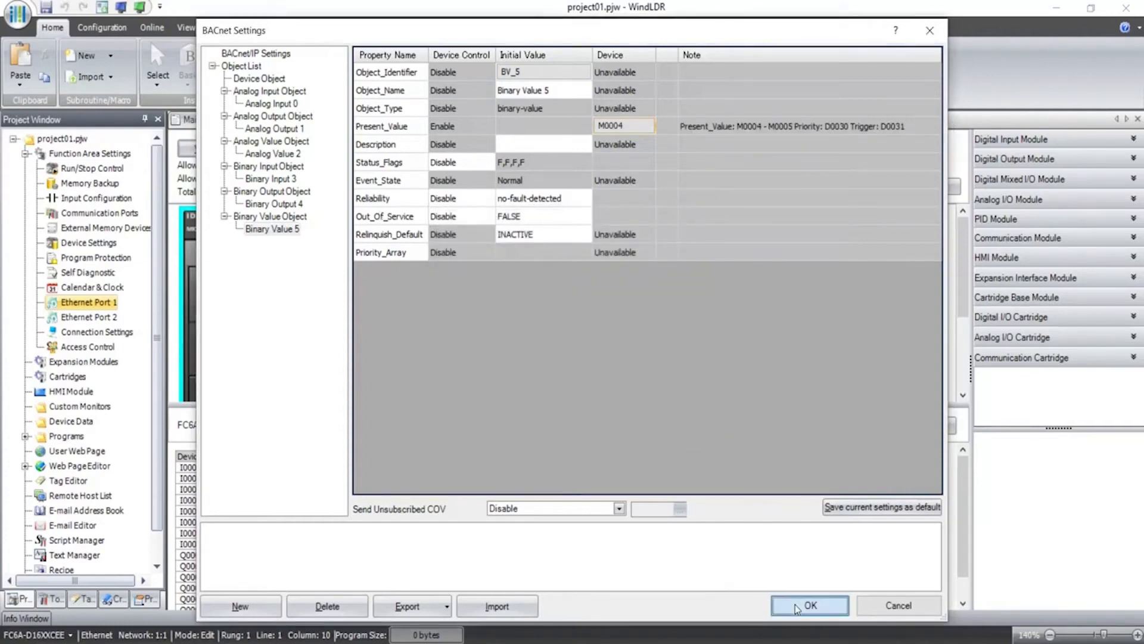
click(245, 92)
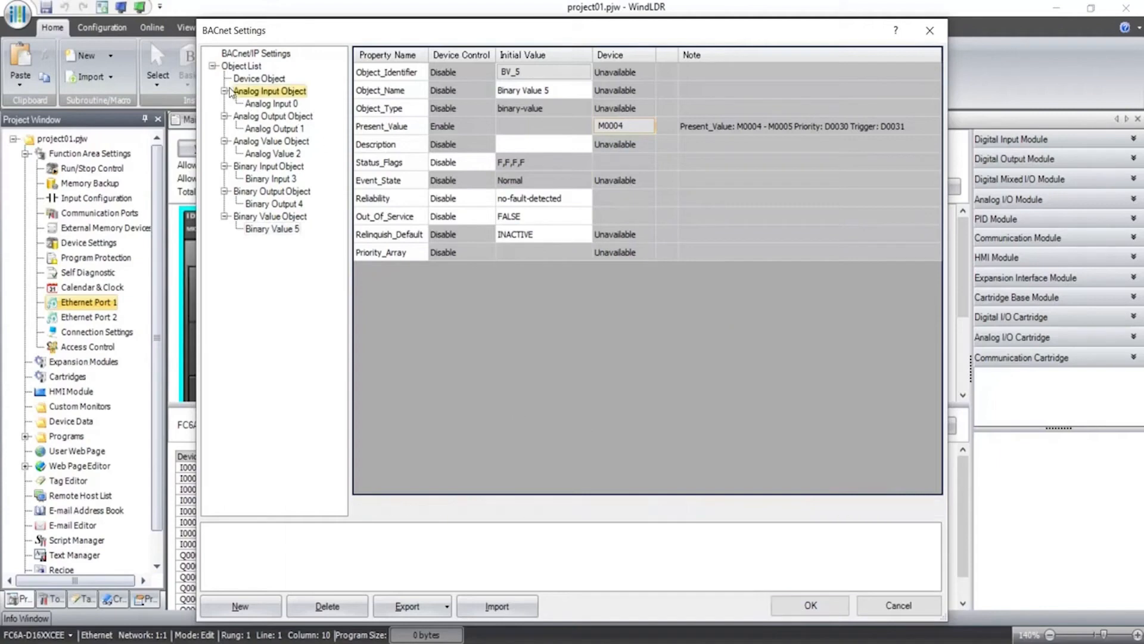
click(229, 115)
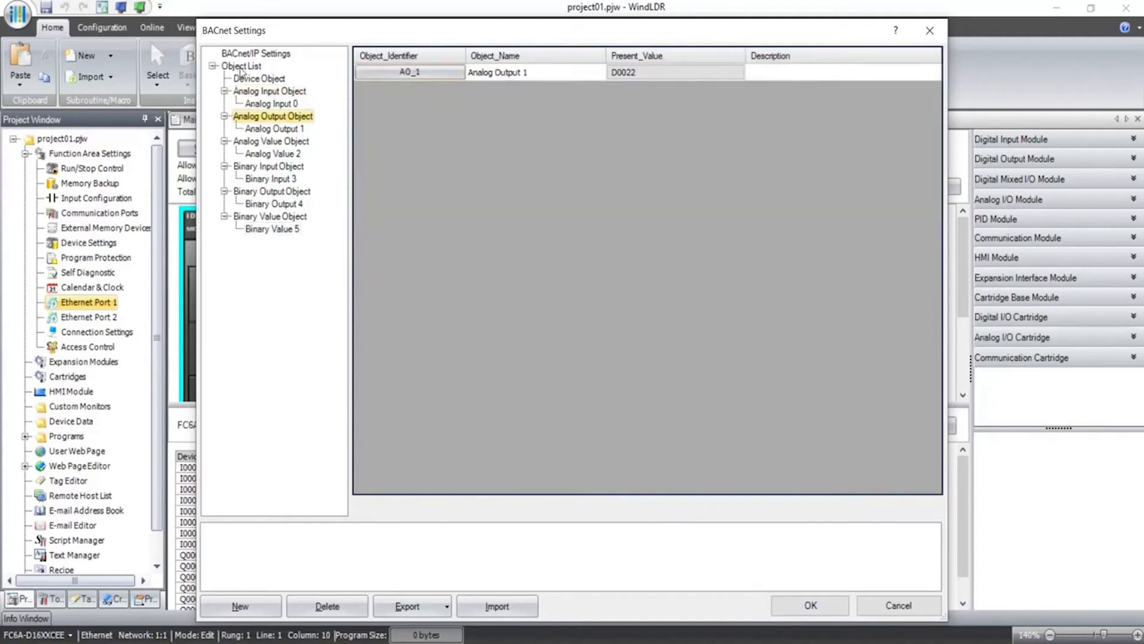
click(241, 69)
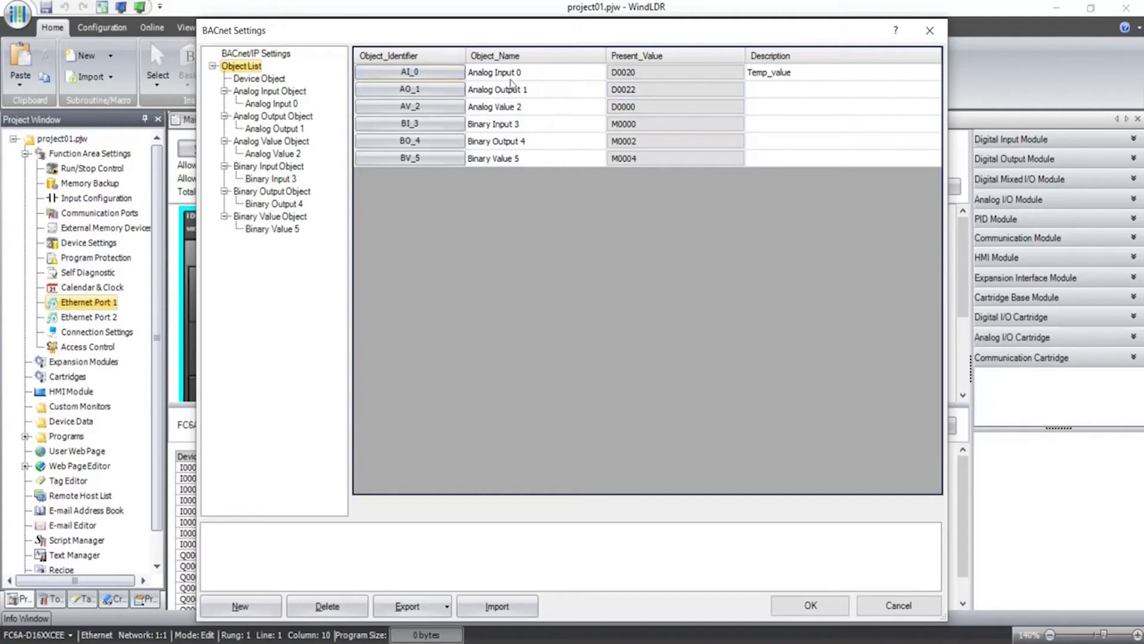
click(642, 89)
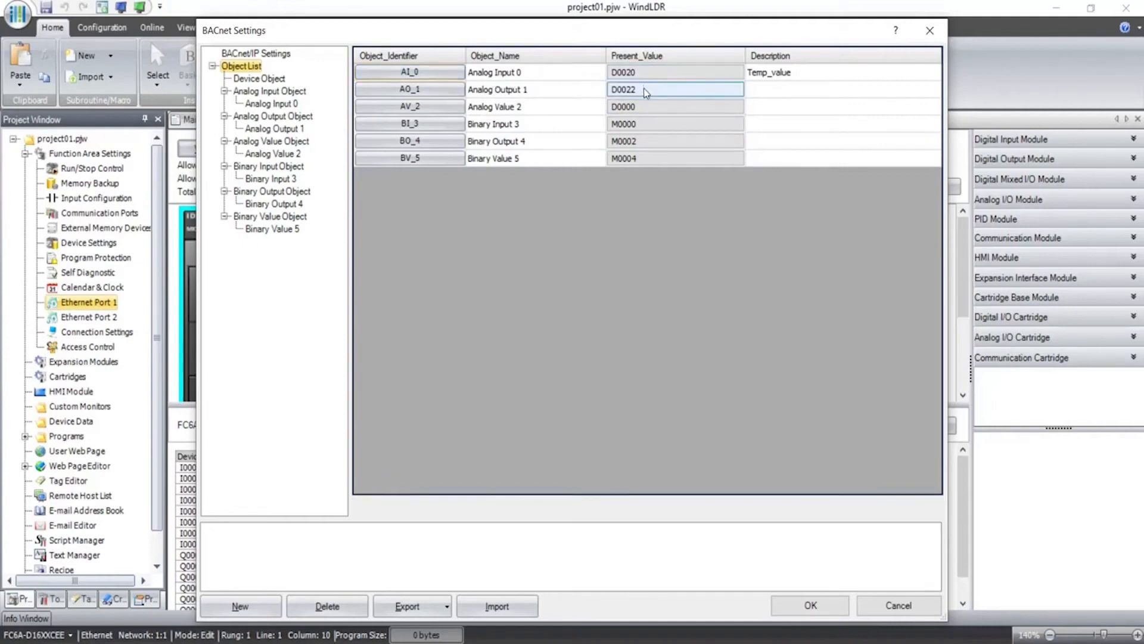
click(788, 606)
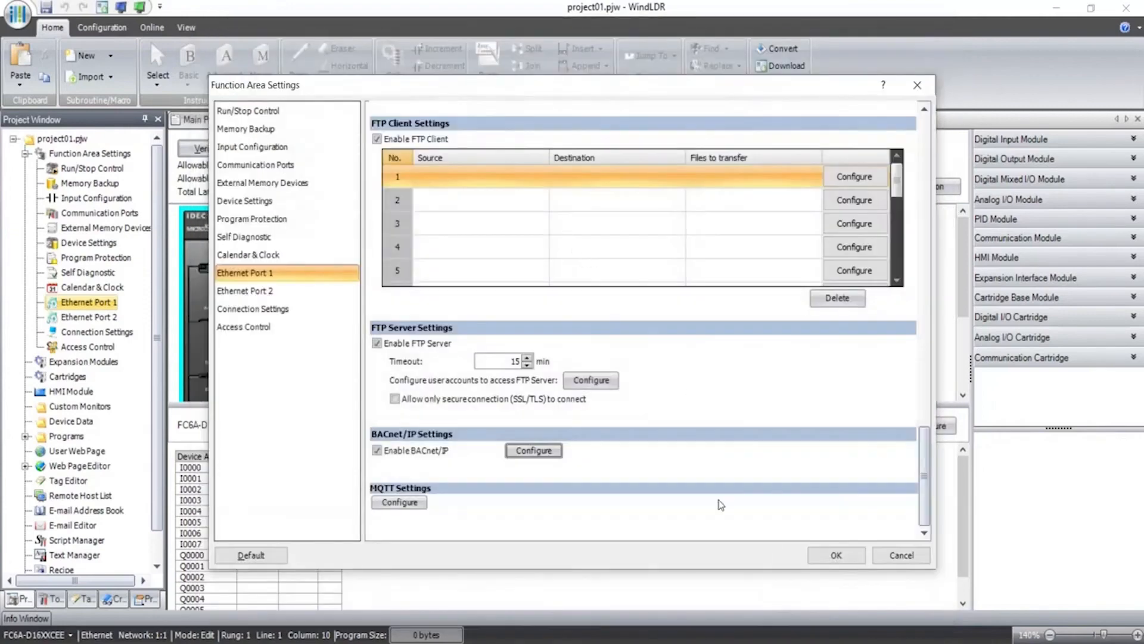
click(834, 556)
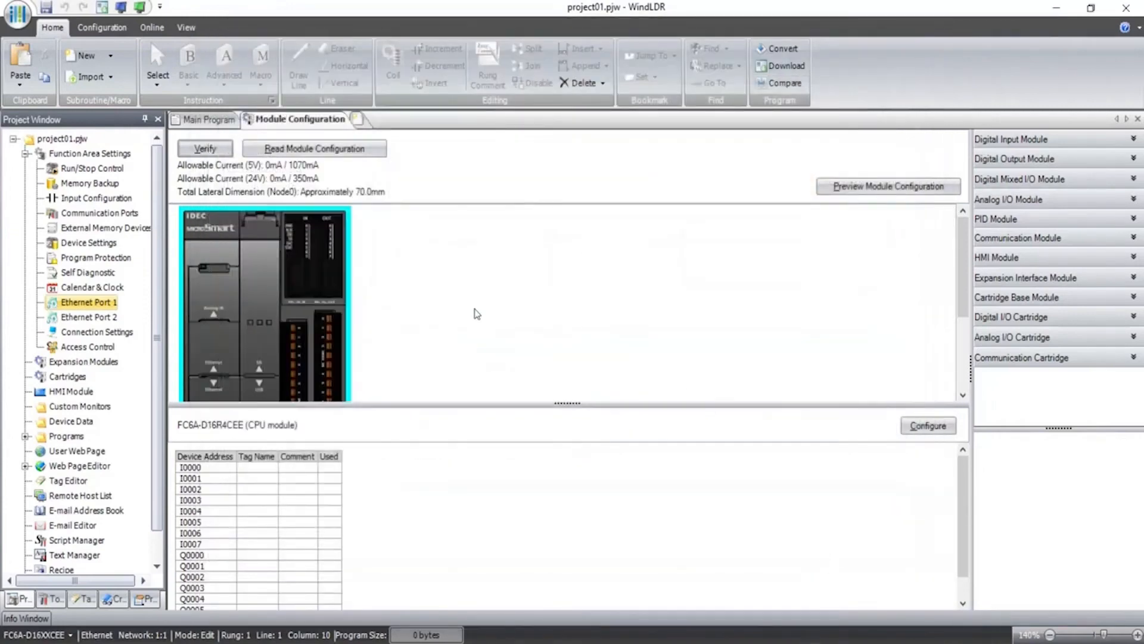
Download the user program to the PLC at IP address 192.168.0.6 with the current download options.
click(152, 30)
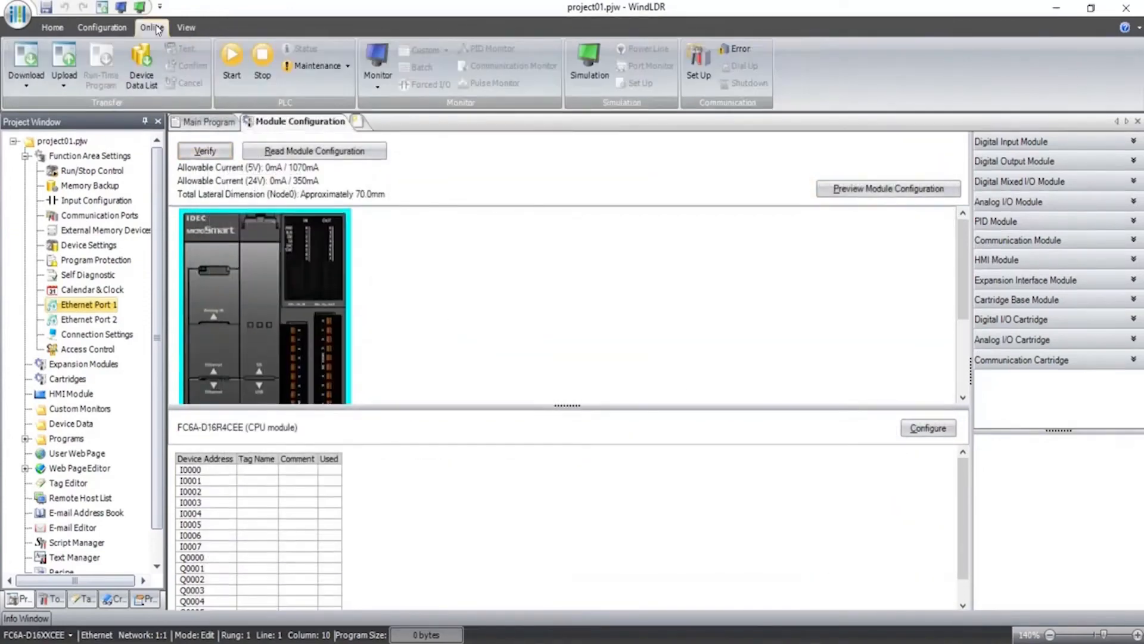
click(26, 60)
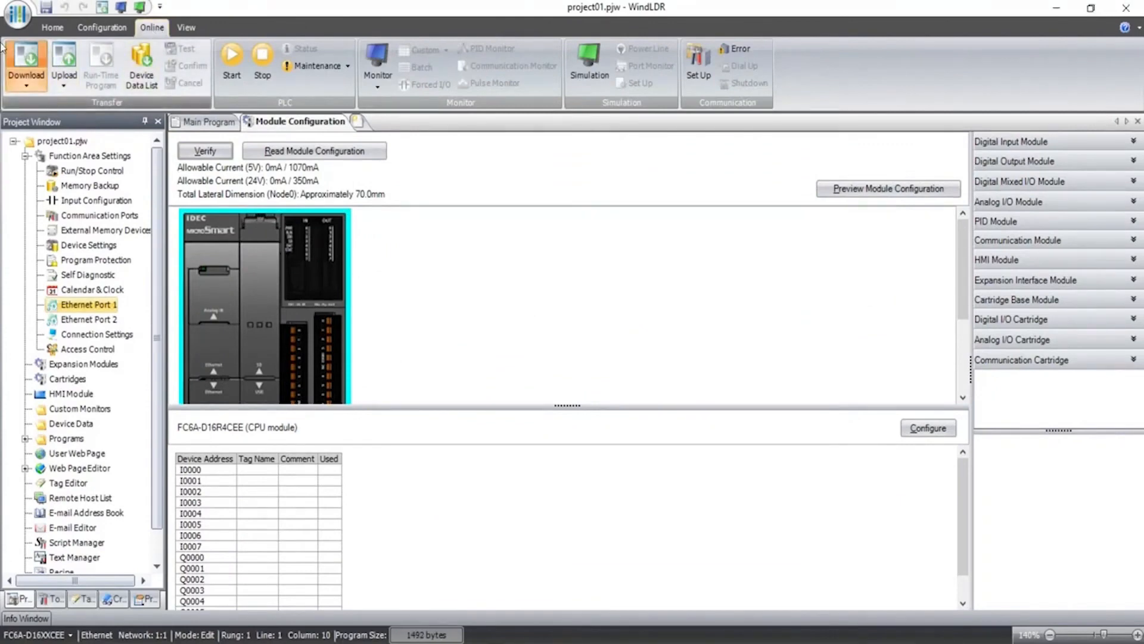
click(21, 59)
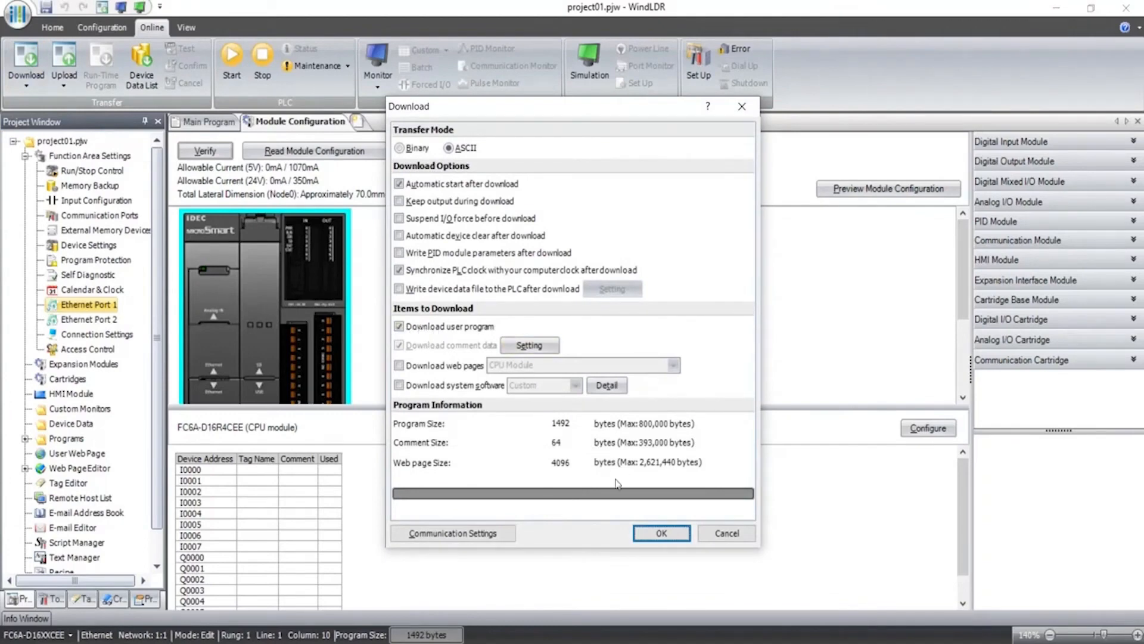
click(643, 536)
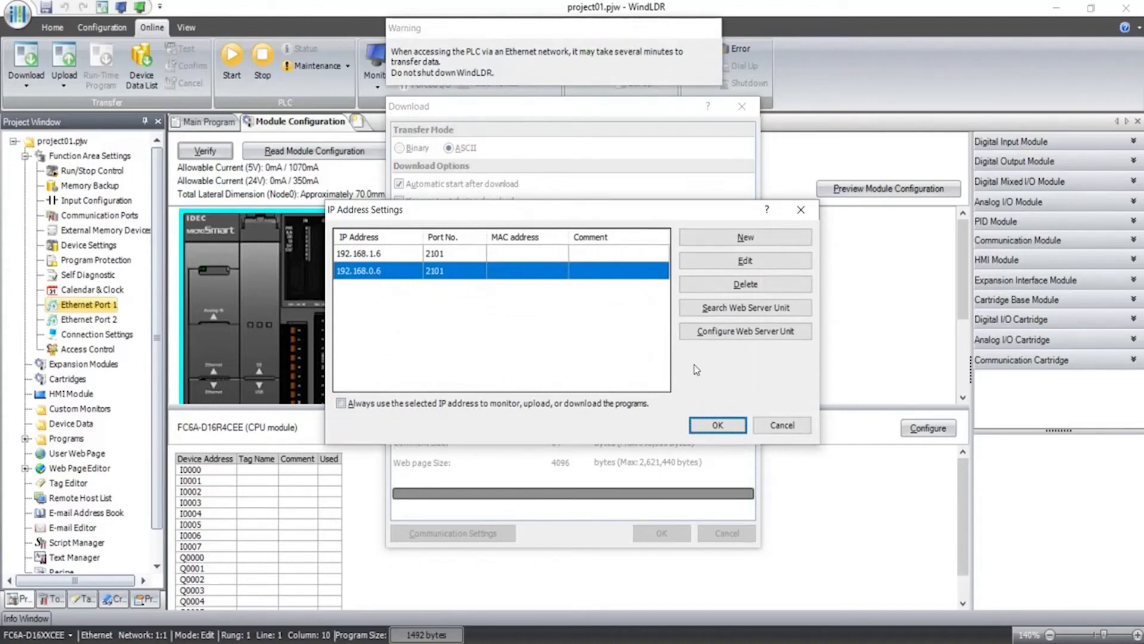
click(718, 425)
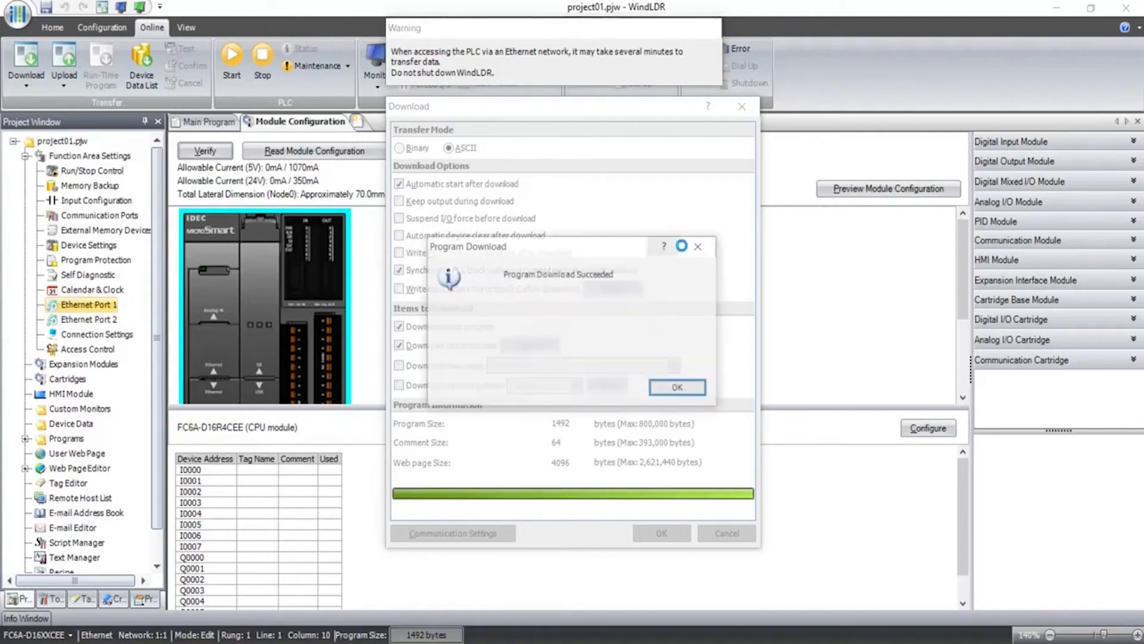
click(678, 390)
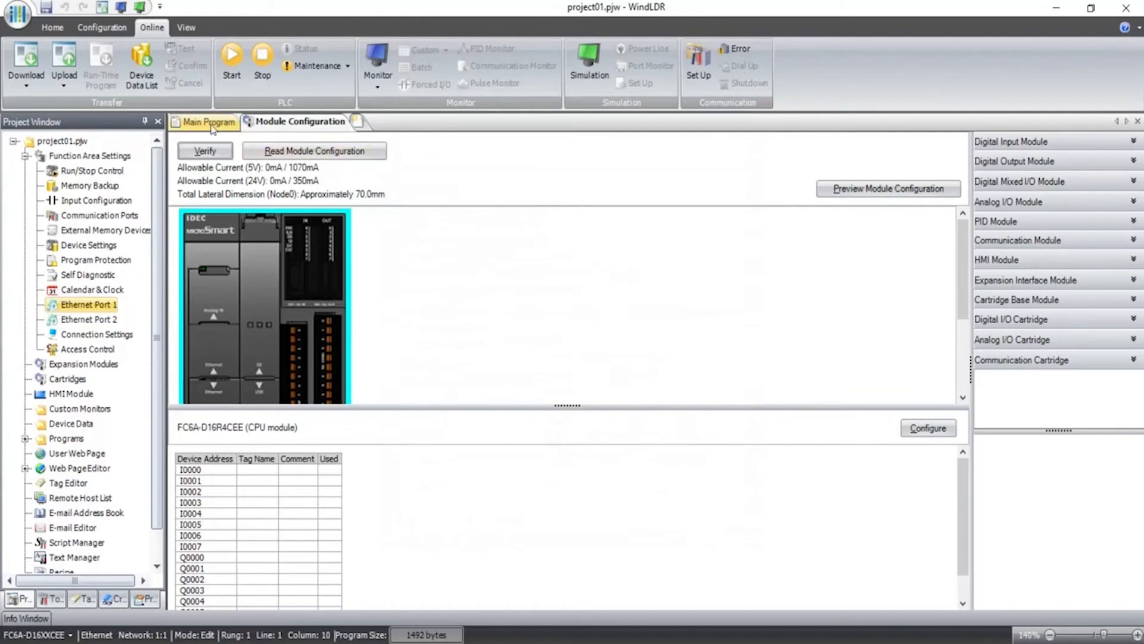
Start monitoring the PLC at 192.168.0.6 and open a new custom monitor.
click(375, 54)
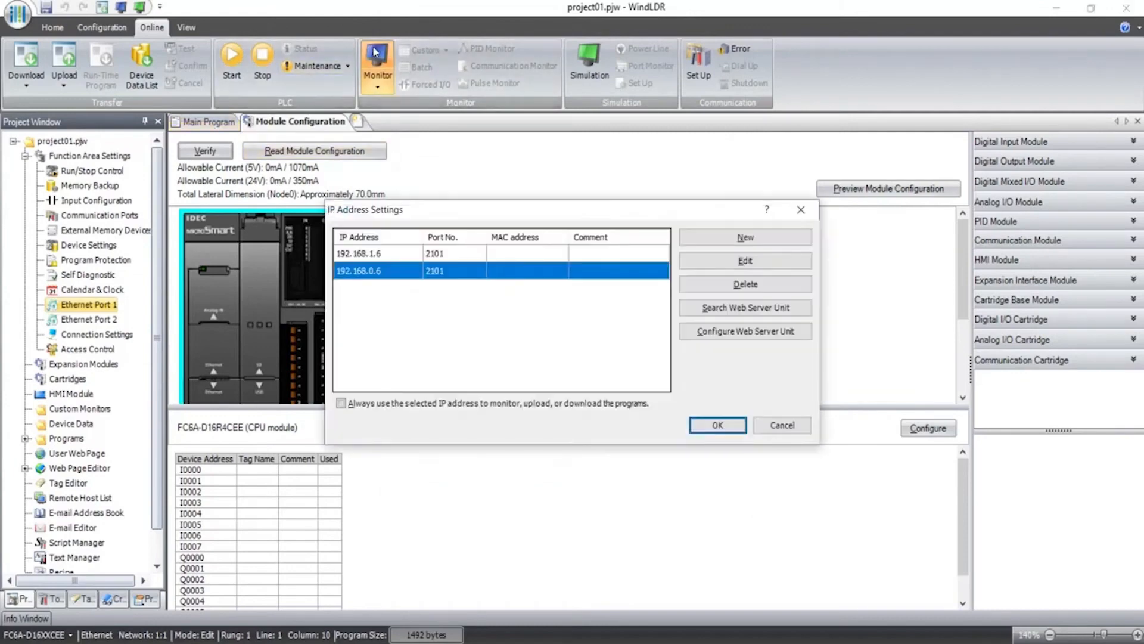
click(726, 428)
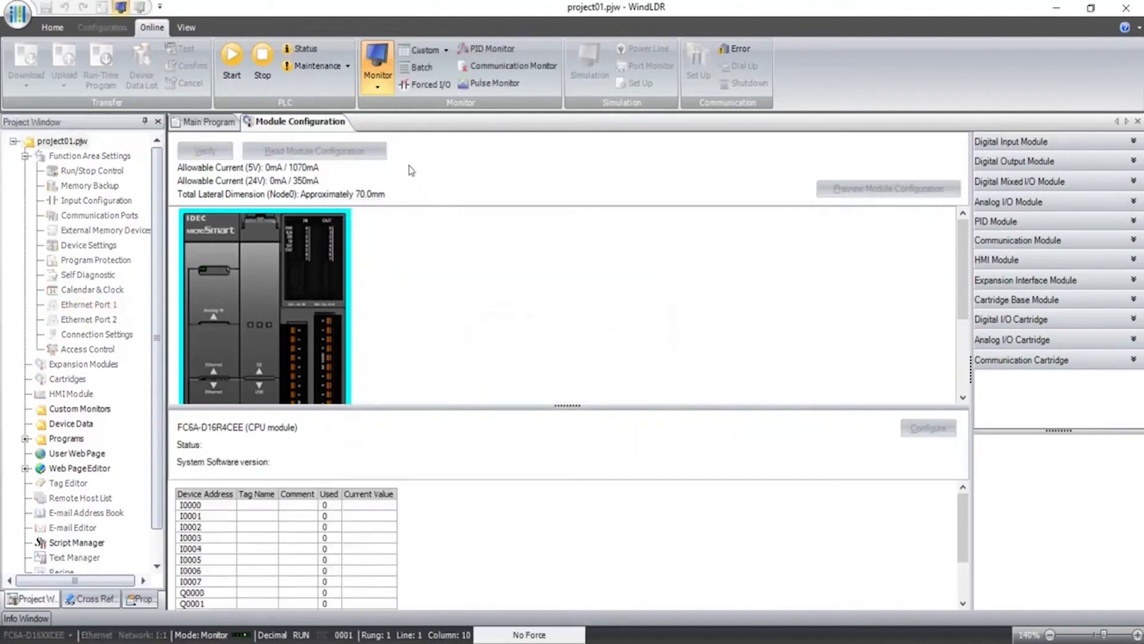
click(421, 55)
click(429, 72)
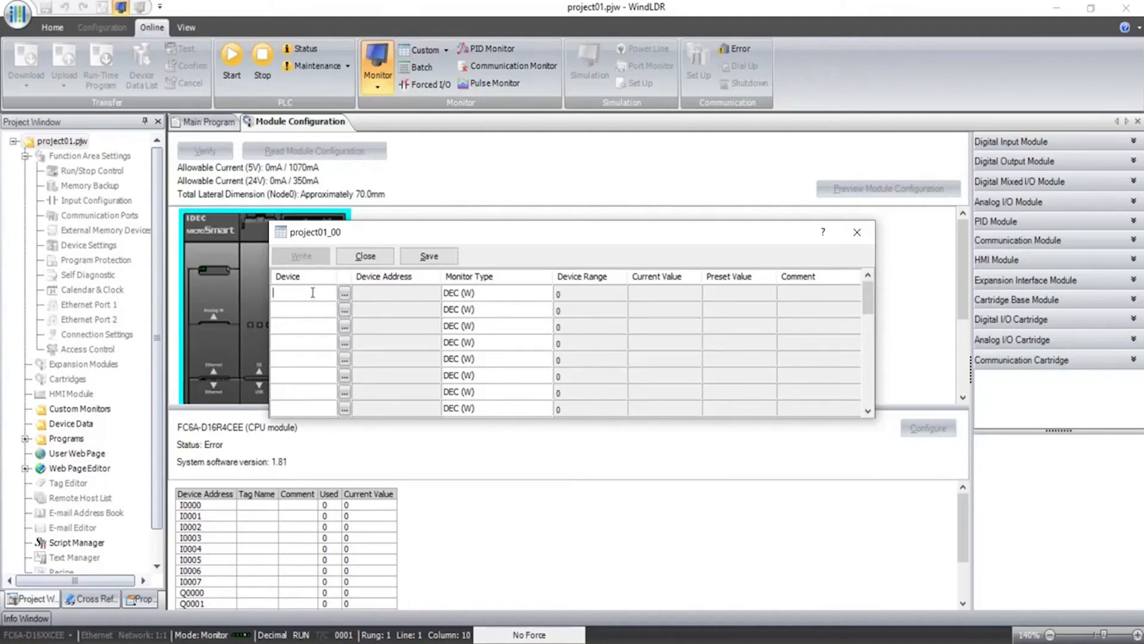
Add devices D0020, D0022, D0000 and D0002 to the first four rows of the custom monitor.
text(0020)
key(Return)
text(d0022)
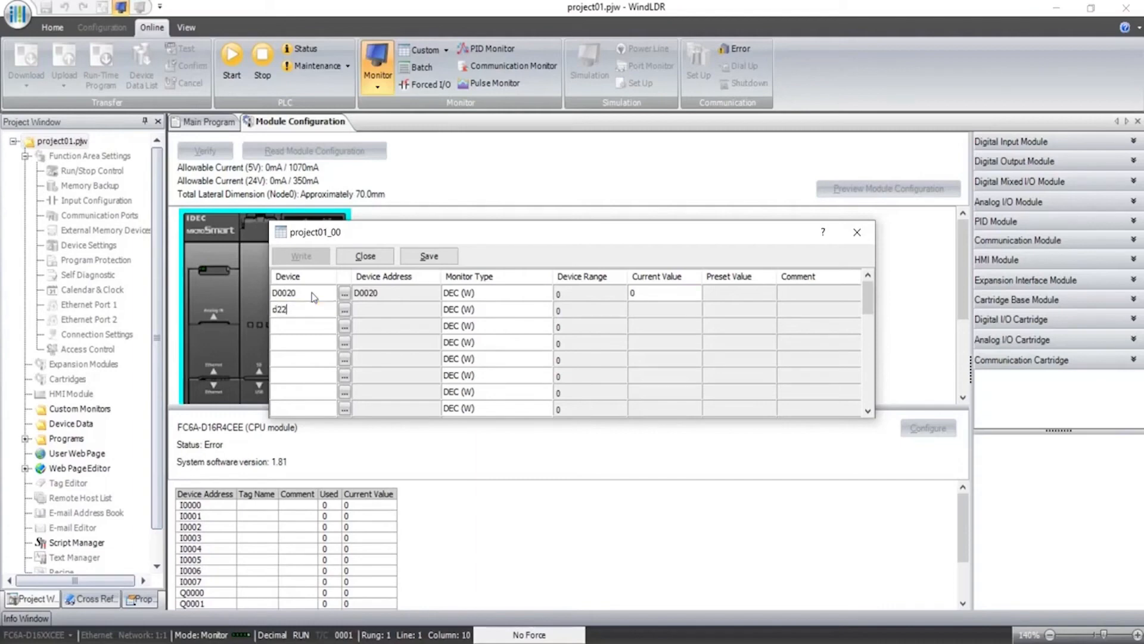
key(Return)
text(d)
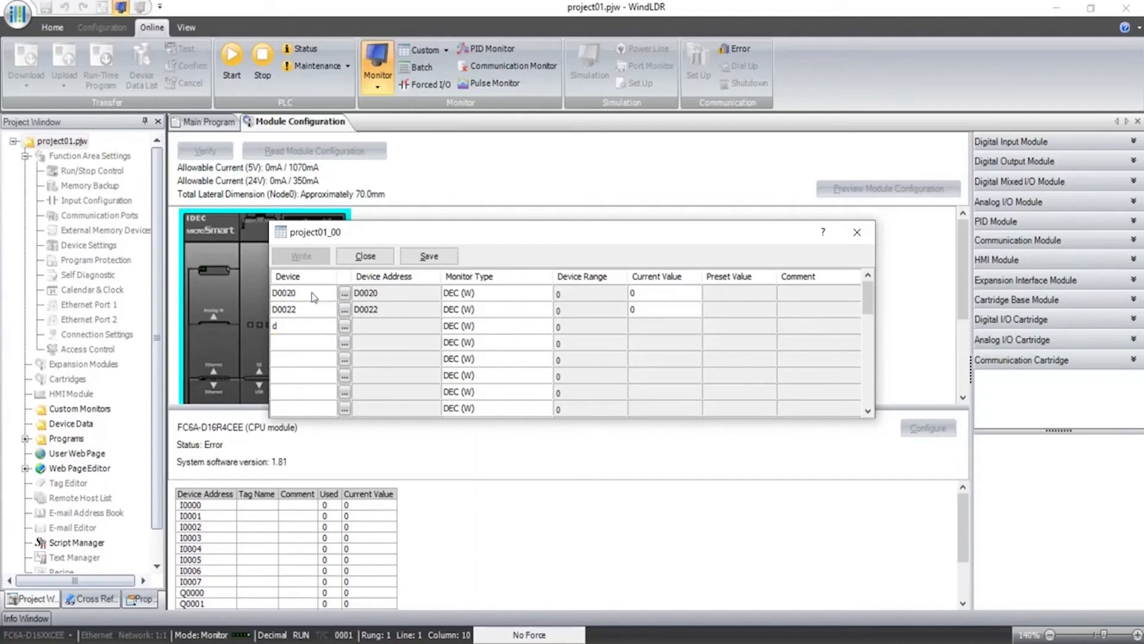
text(0000)
key(Return)
text(d0002)
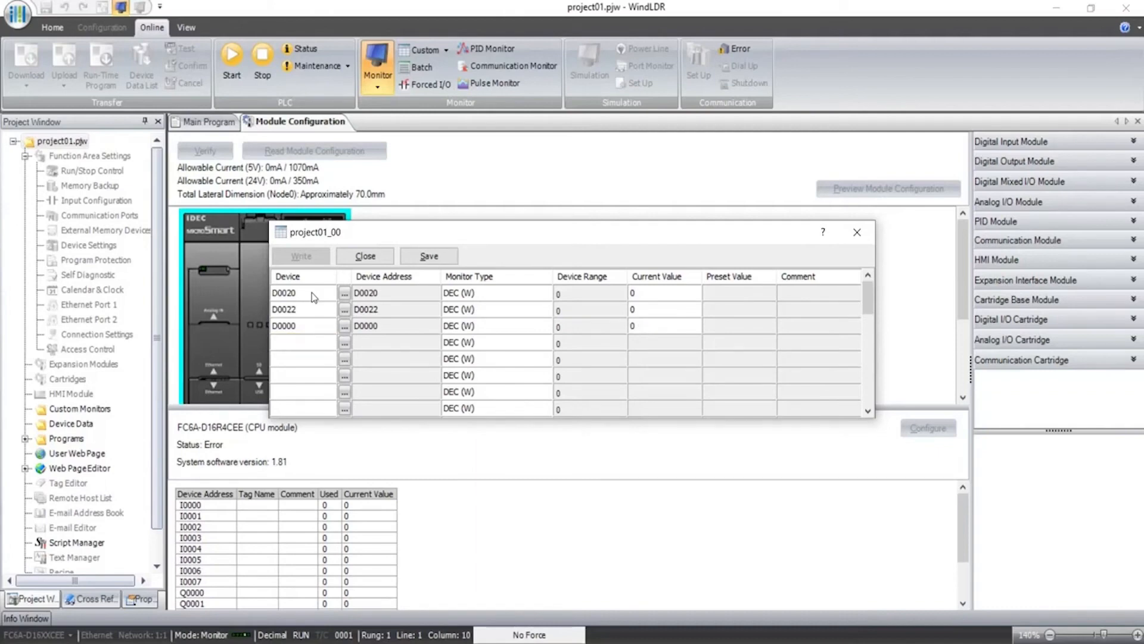
key(Return)
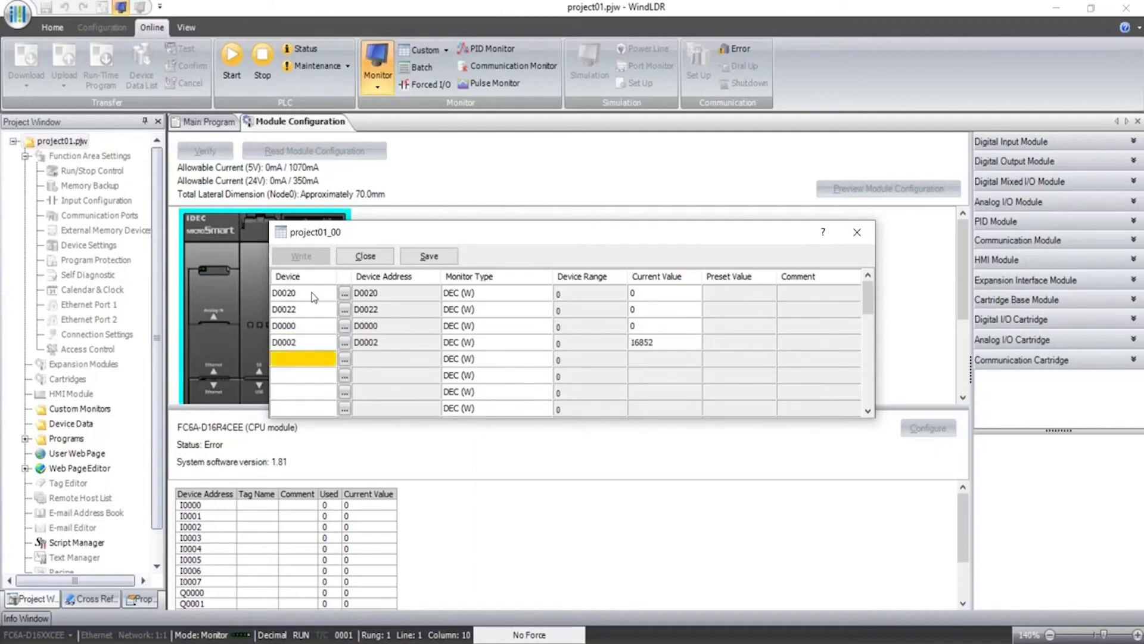
Add devices D0010 and D0011 to the next two rows of the custom monitor.
text(d10010)
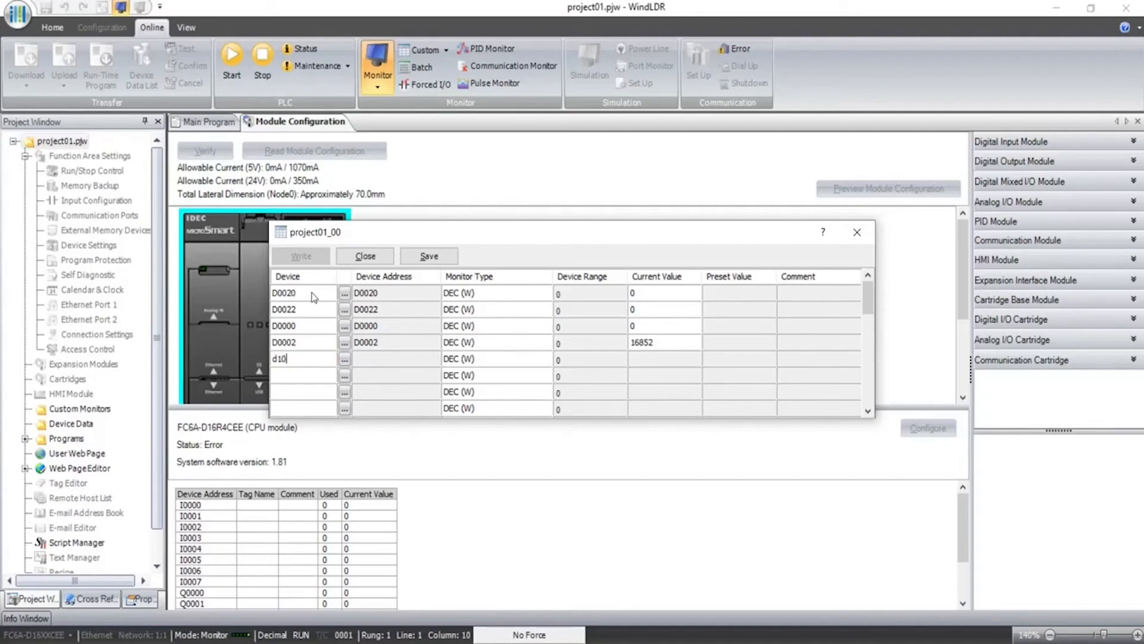
key(Return)
text(d11)
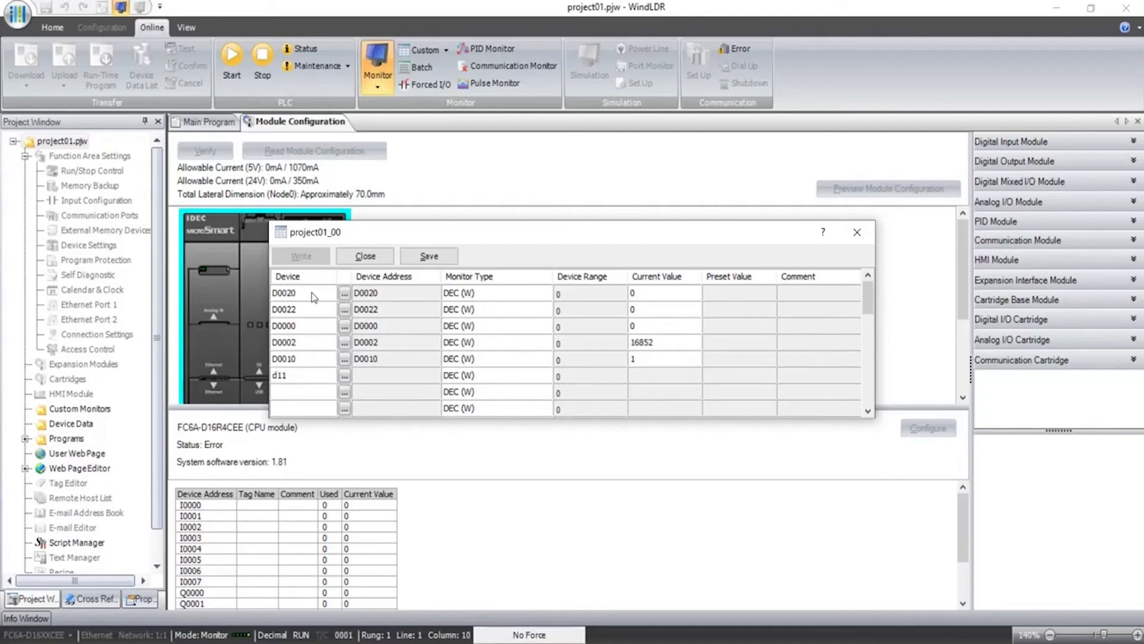
key(Return)
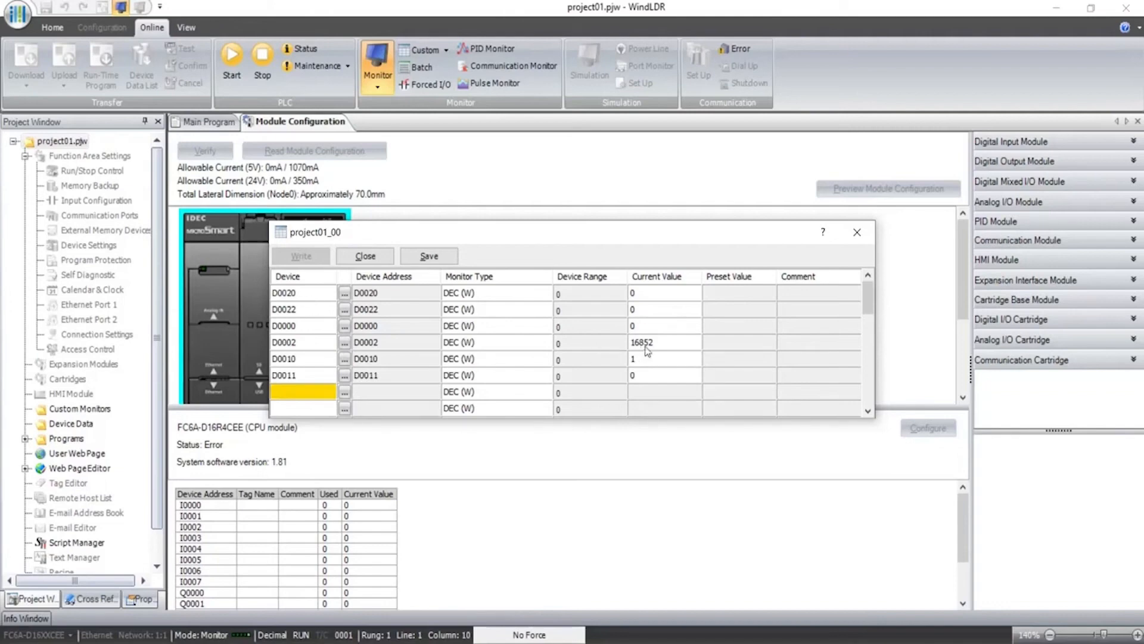
Set the monitor type of D0002 and D0000 to DEC (F).
click(546, 345)
click(546, 344)
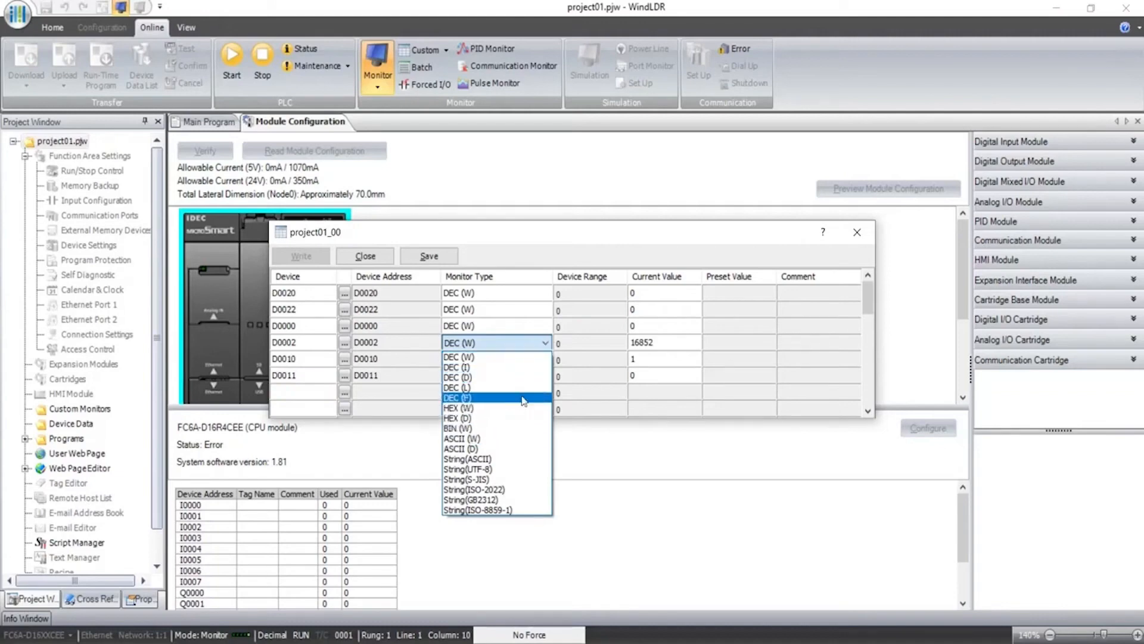
click(520, 397)
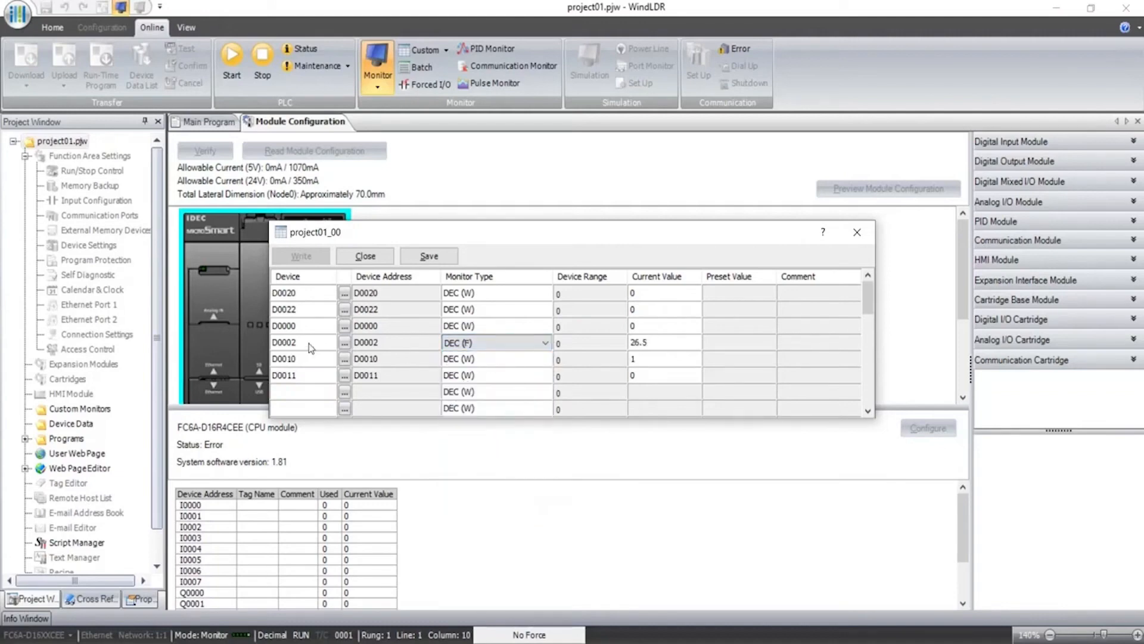
click(544, 327)
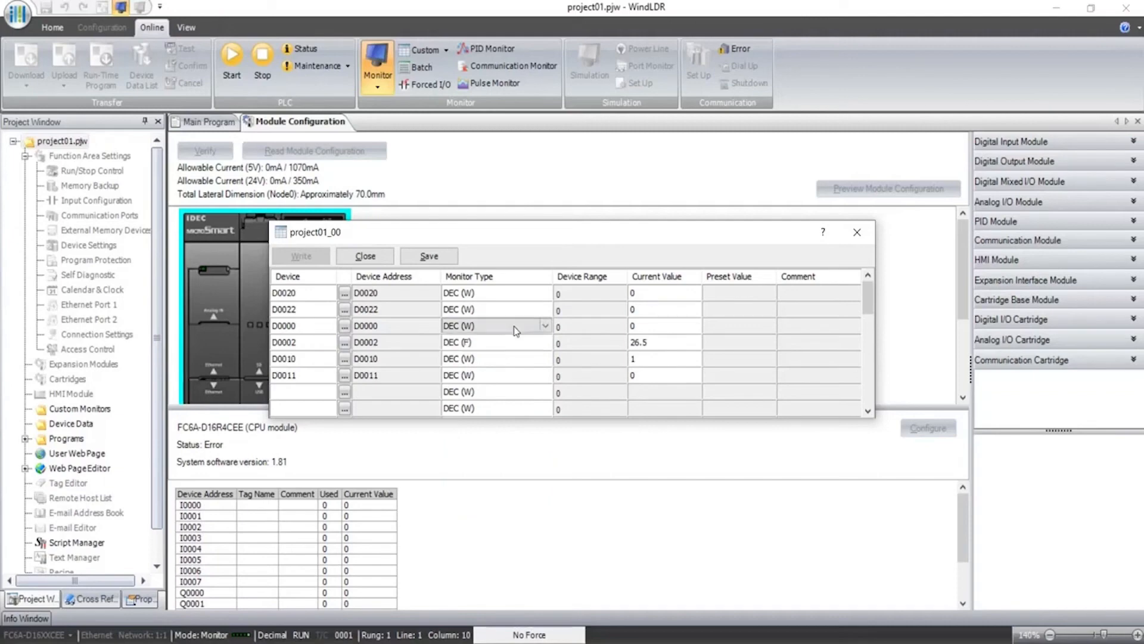
click(546, 327)
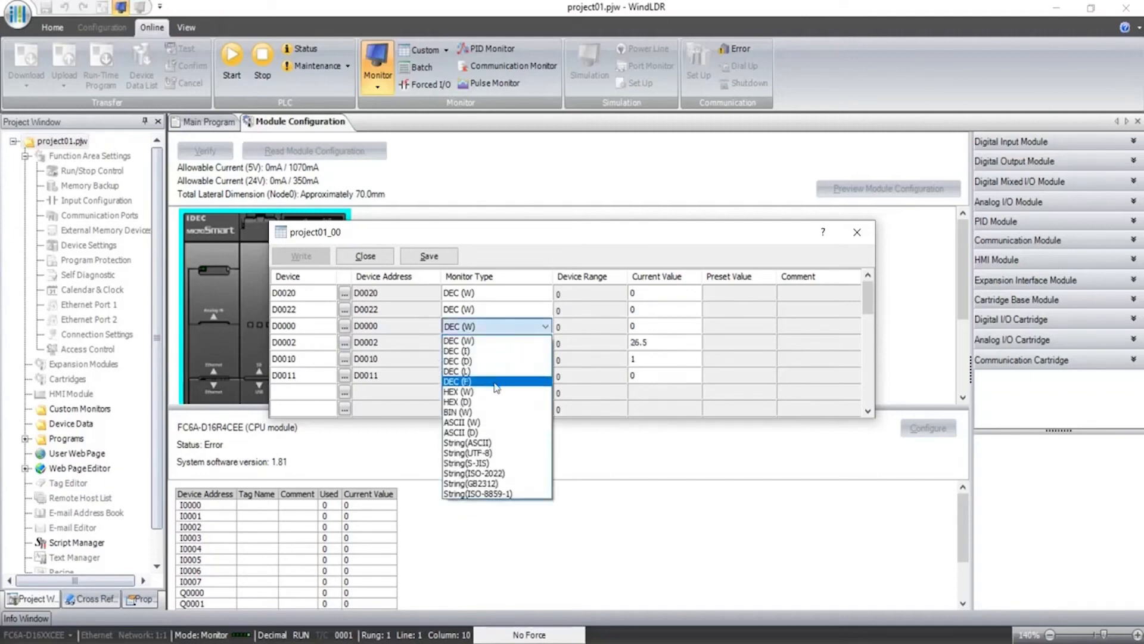
click(488, 382)
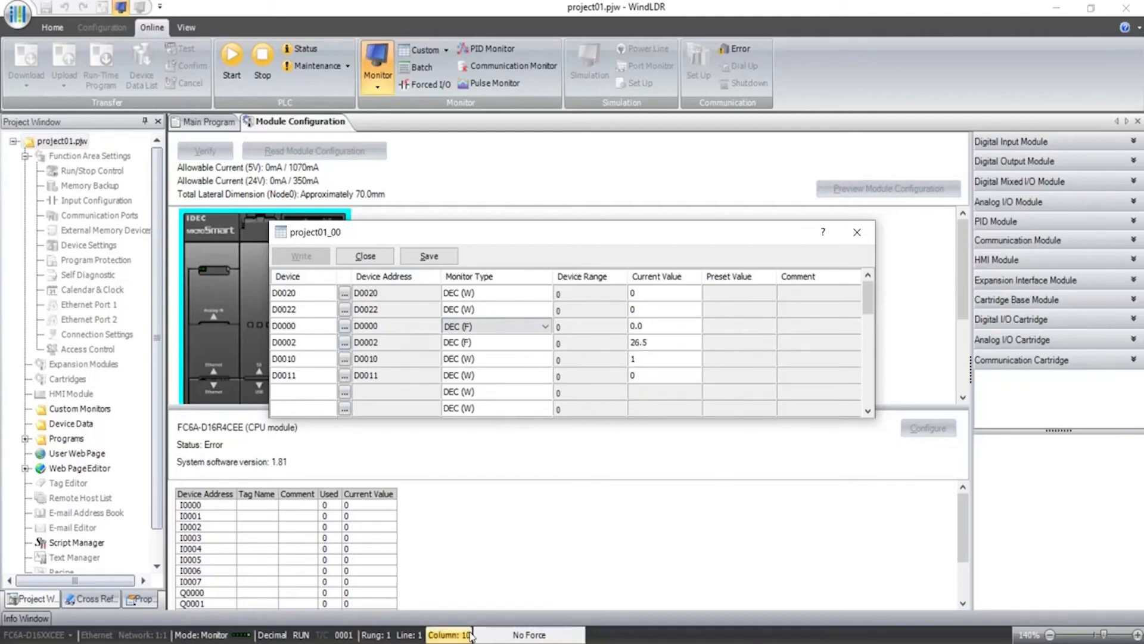
Switch to Yabe and search for BACnet/IP devices over UDP on port BAC0 with local endpoint 192.168.0.104.
text(ya)
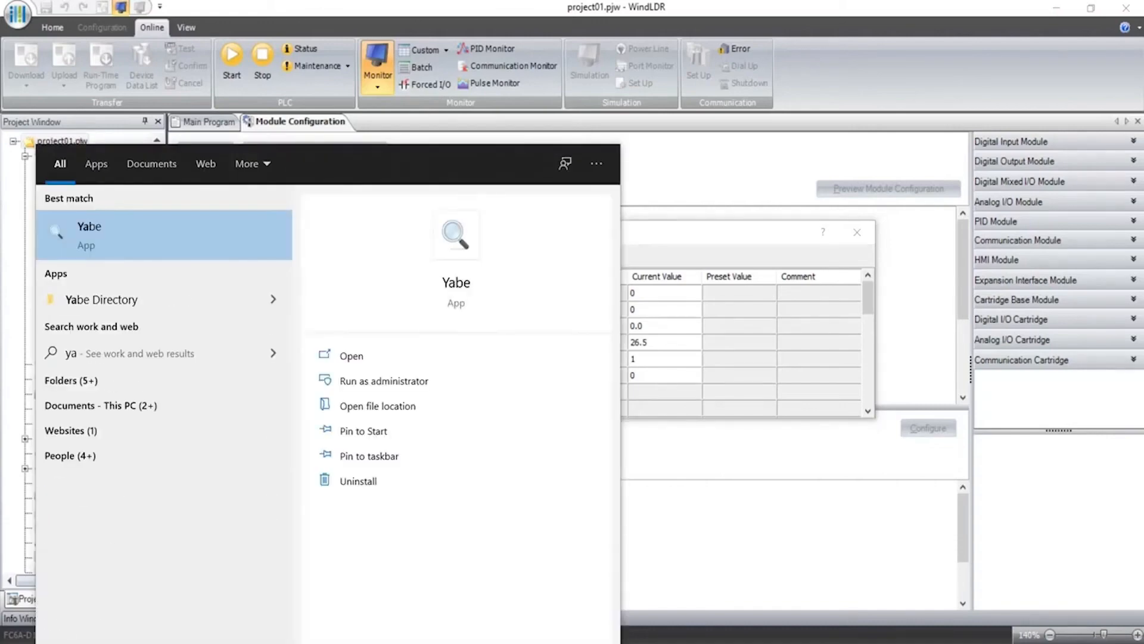
key(Return)
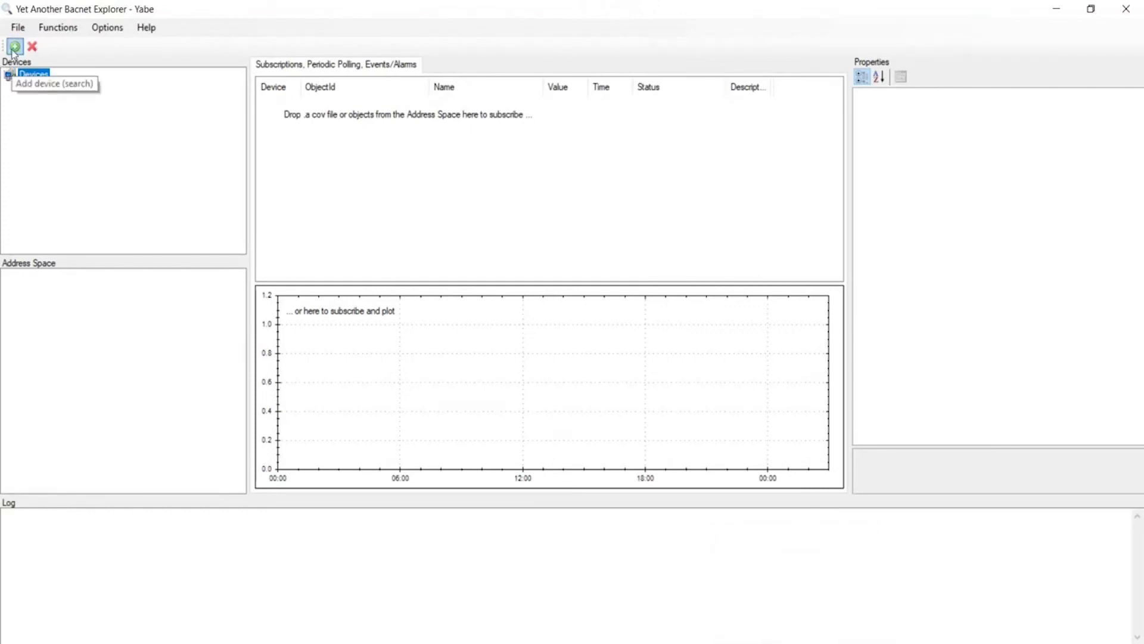
click(13, 48)
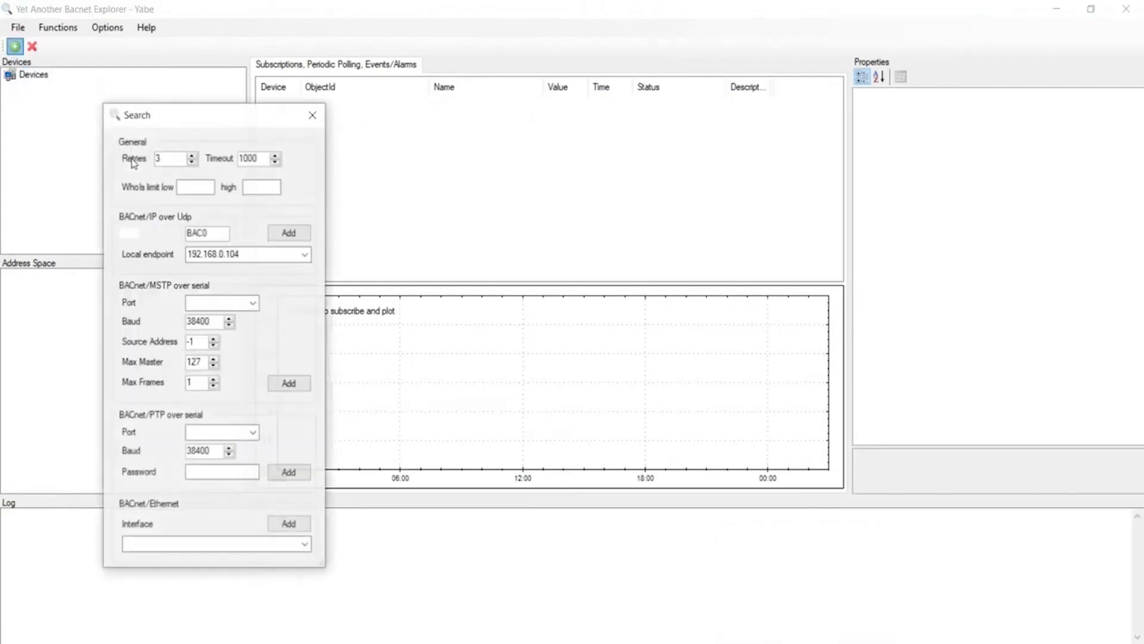
click(305, 257)
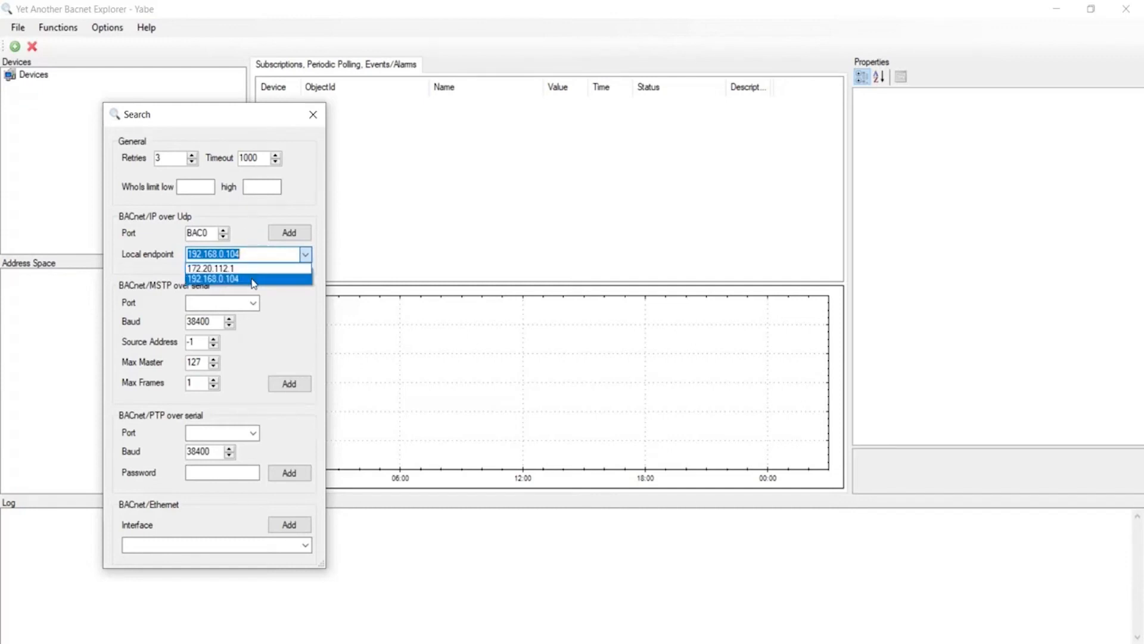
click(253, 279)
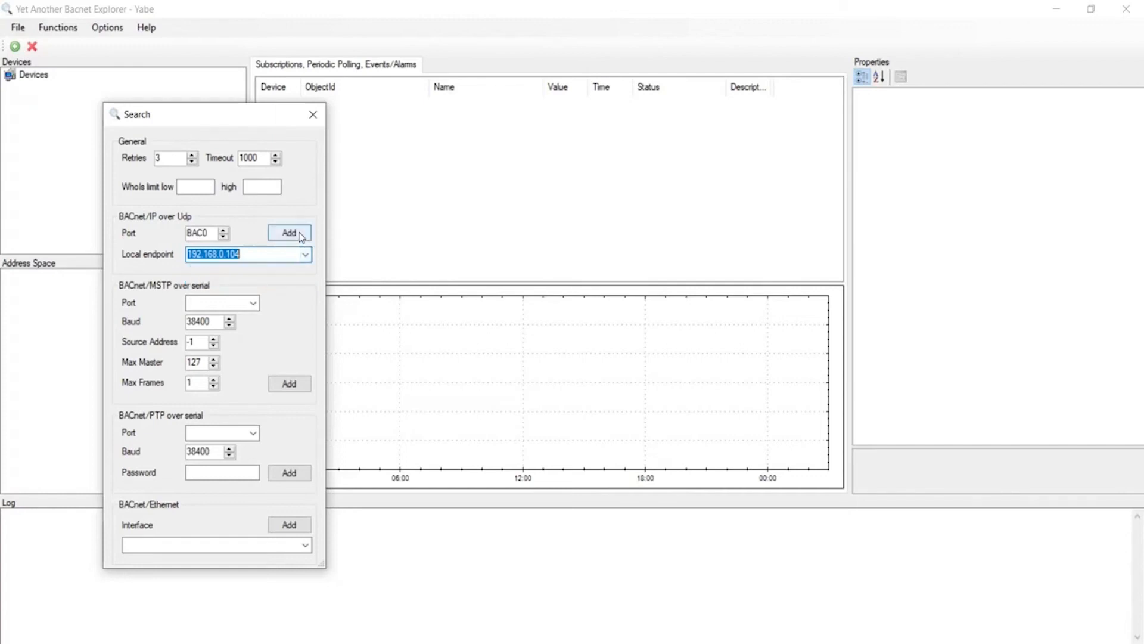
click(297, 232)
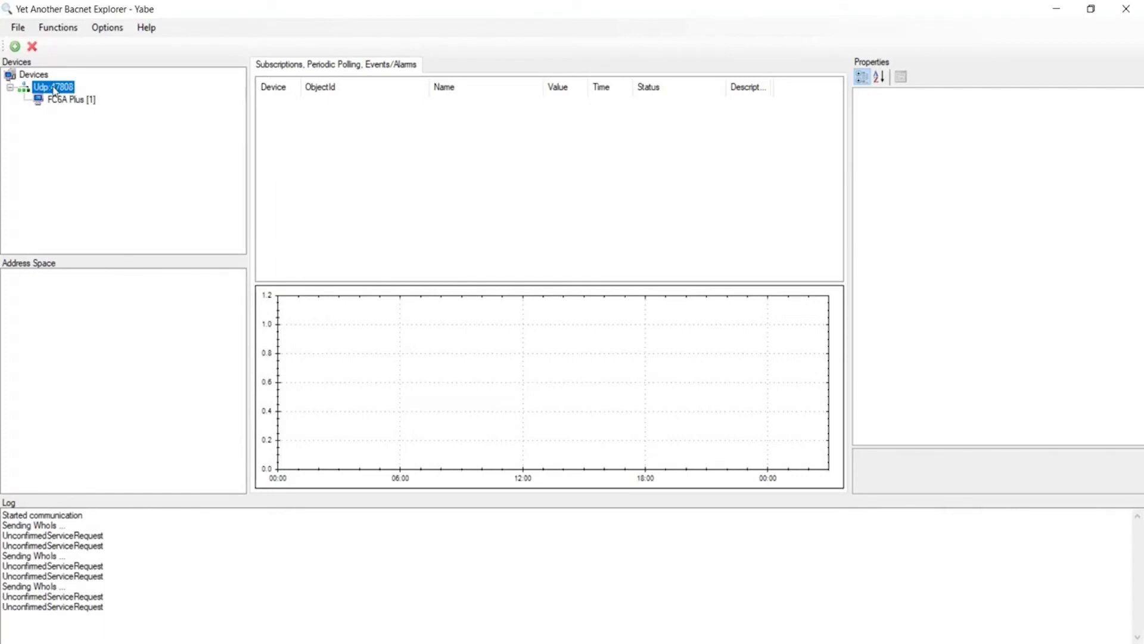
Check the DefaultUdpIp and DefaultUdpPort entries in the program settings, and close the settings.
click(108, 28)
click(126, 45)
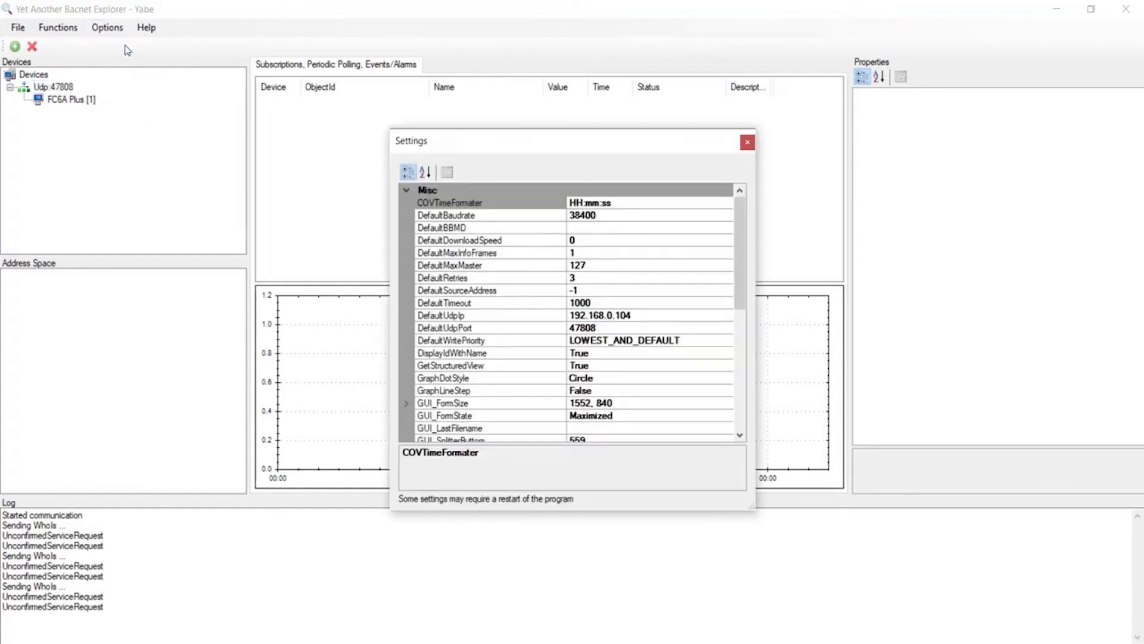
click(626, 316)
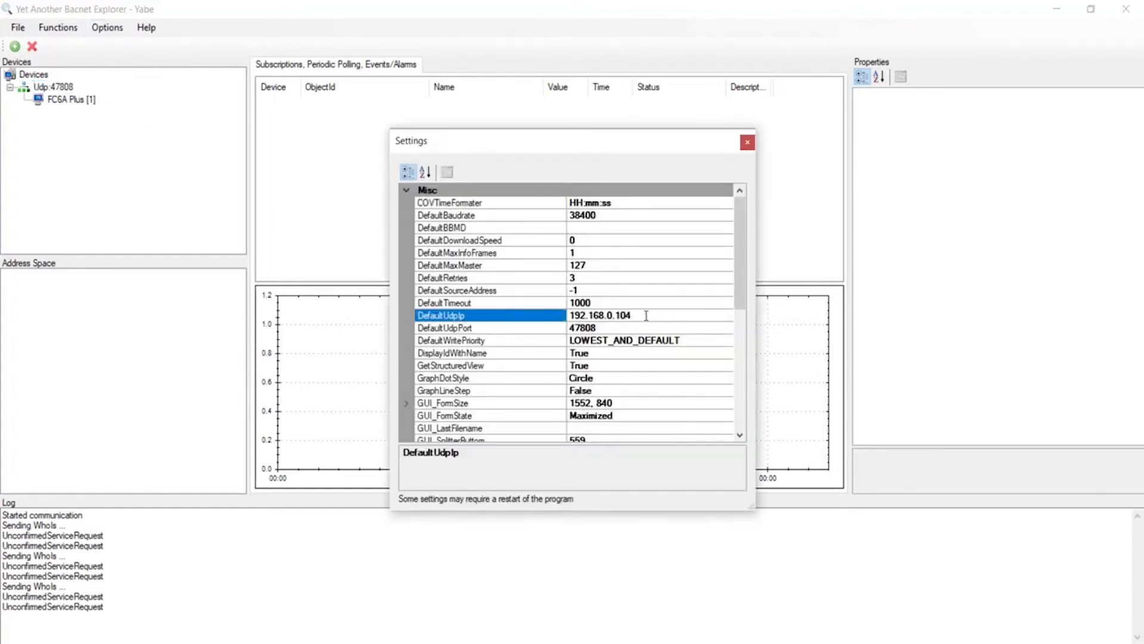
click(601, 330)
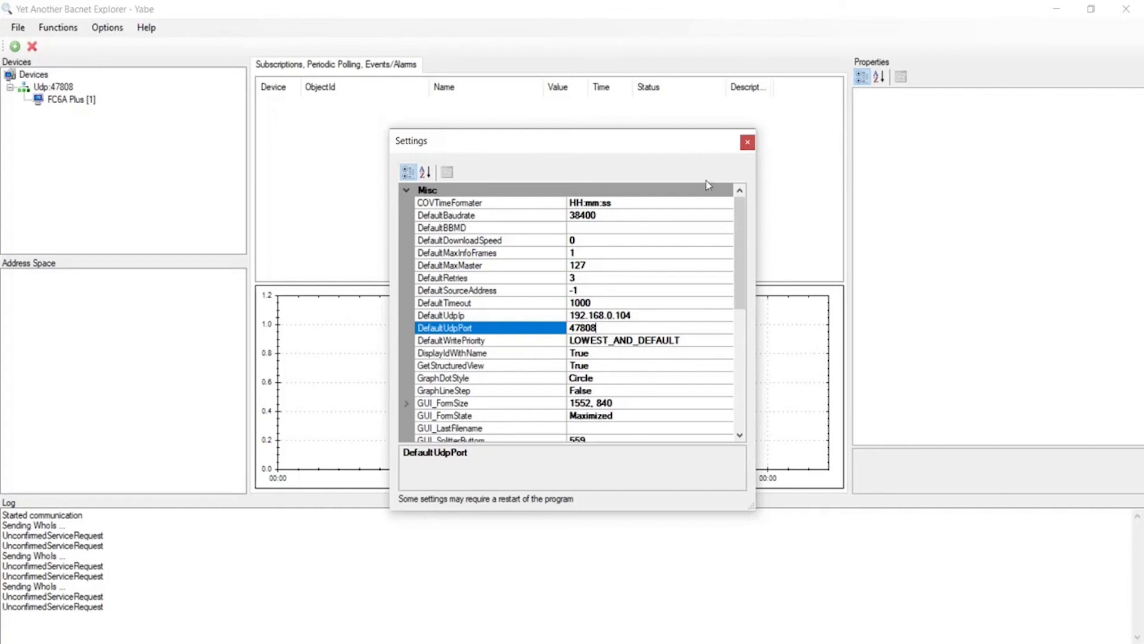
click(748, 144)
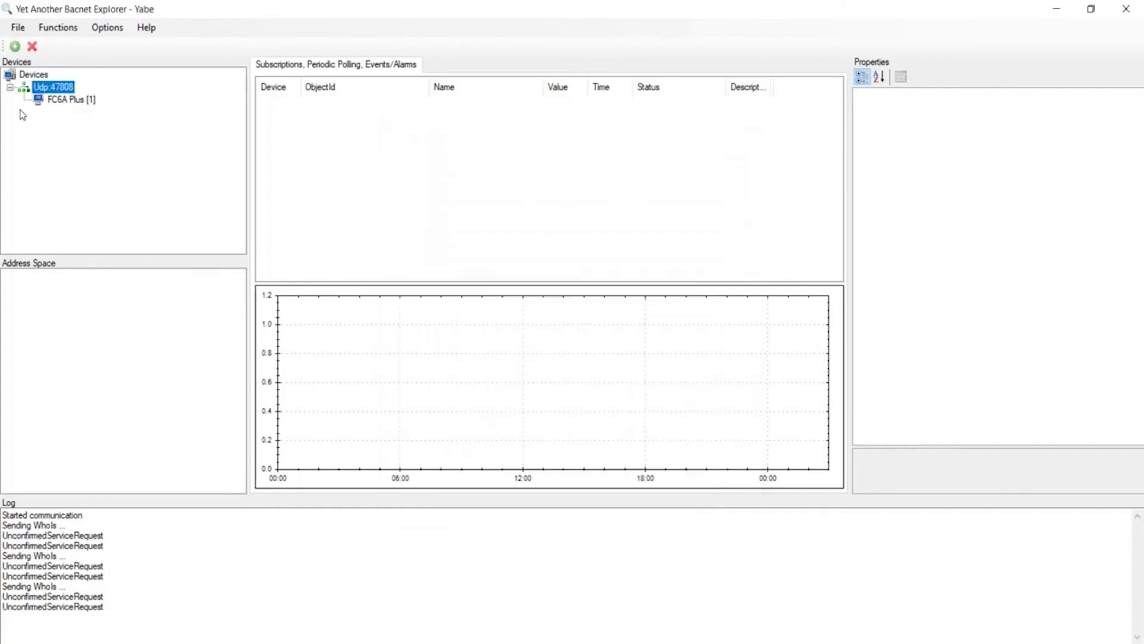
Load the FC6A Plus device's objects and subscribe to Analog Input 0, Analog Output 1 and Analog Value 2.
click(57, 102)
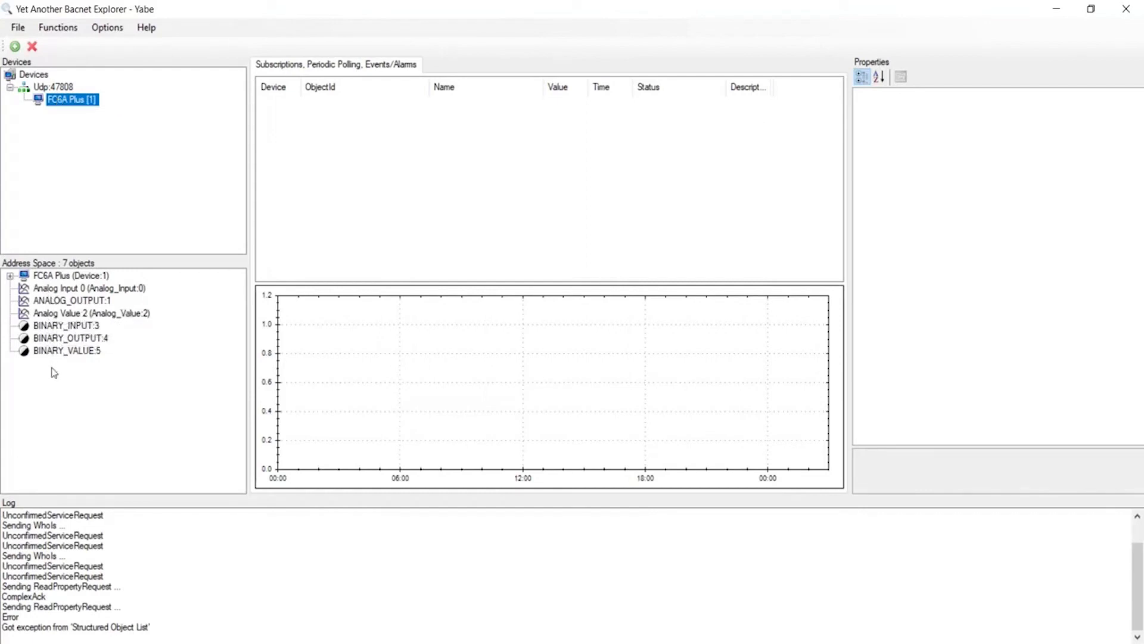
click(46, 291)
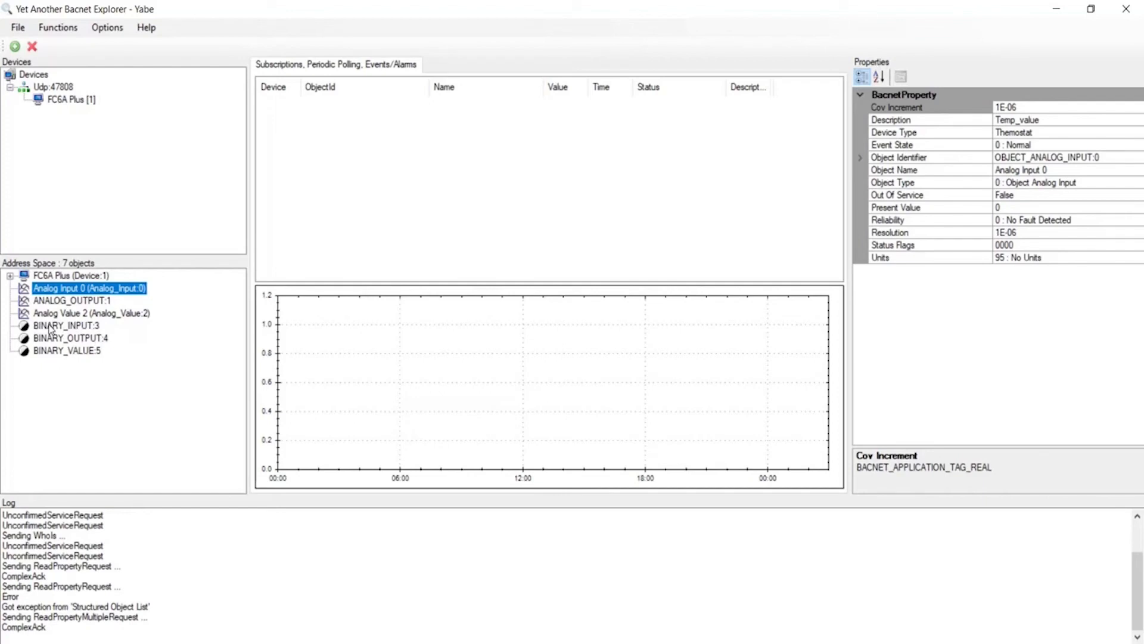
click(46, 301)
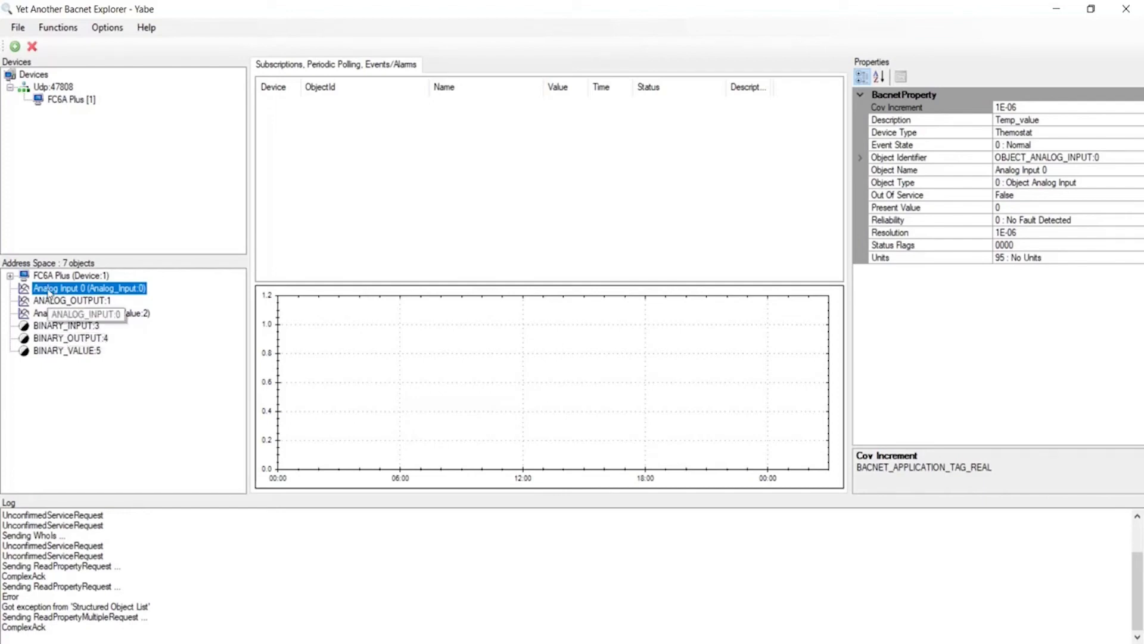
ctrl+click(45, 313)
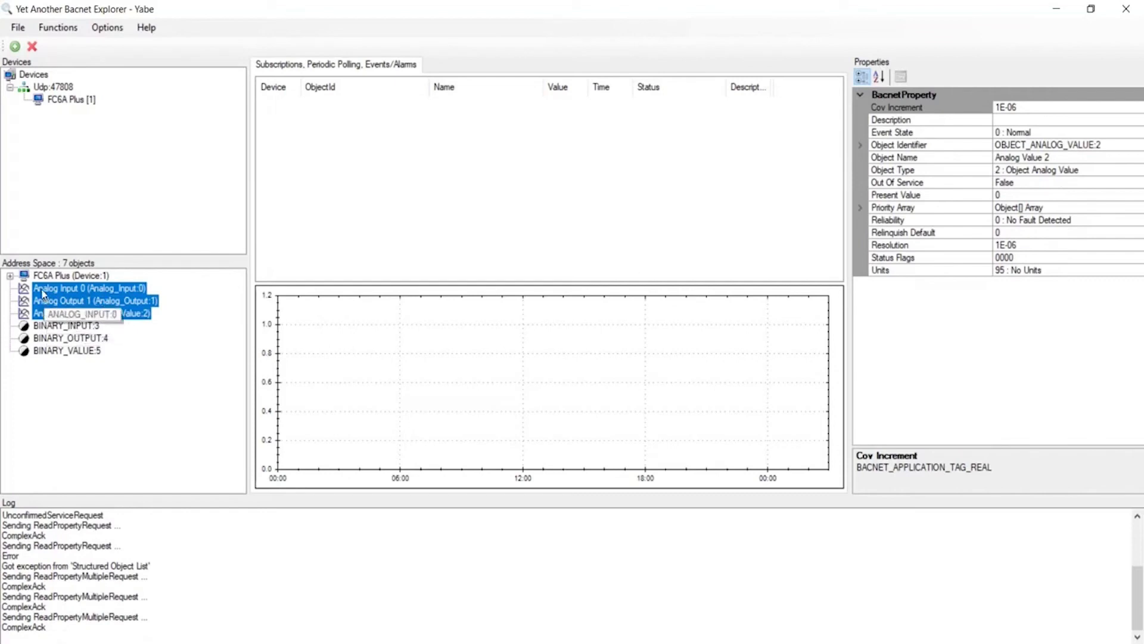
drag(43, 294, 416, 181)
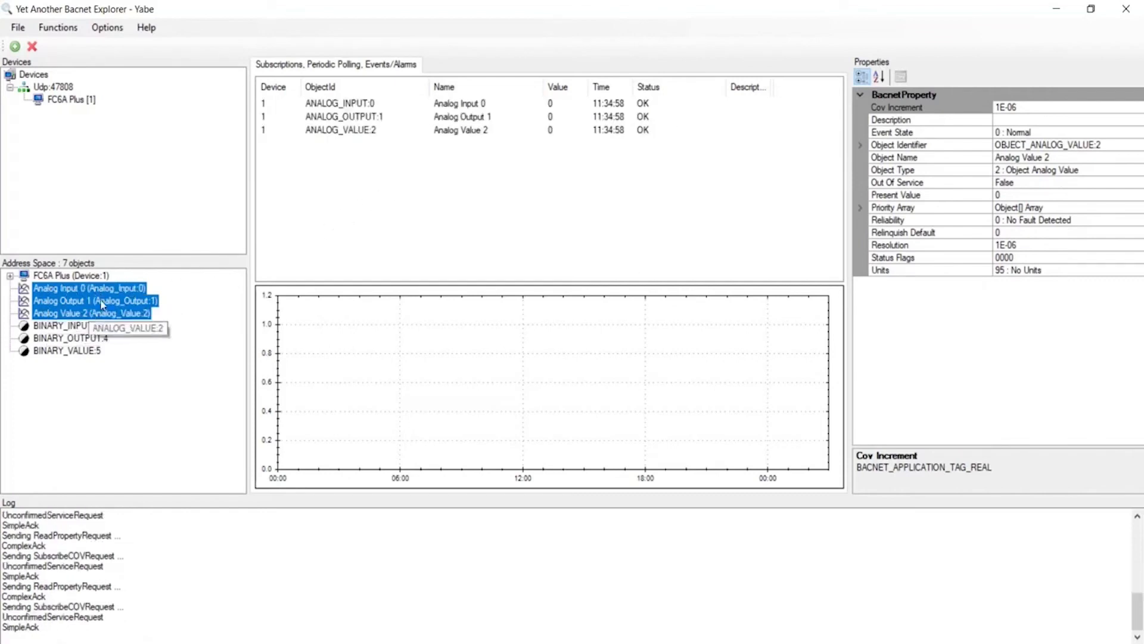
Switch to WindLDR and write 123 to D0020 in the custom monitor, and check Analog Input 0 in Yabe's subscription list.
click(77, 349)
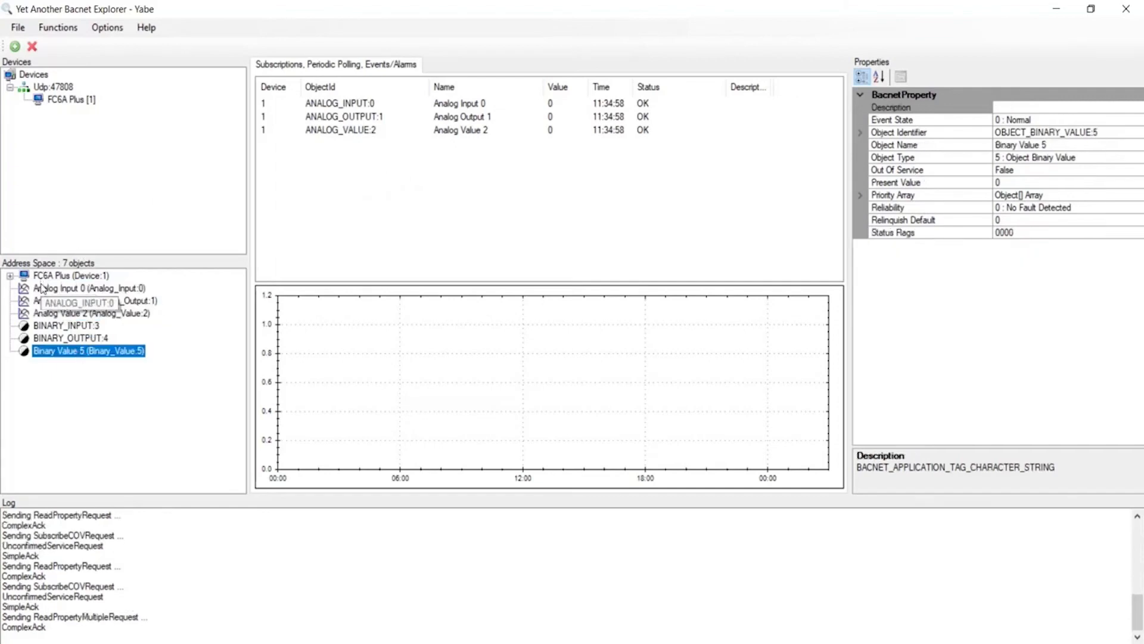
click(42, 288)
right_click(42, 288)
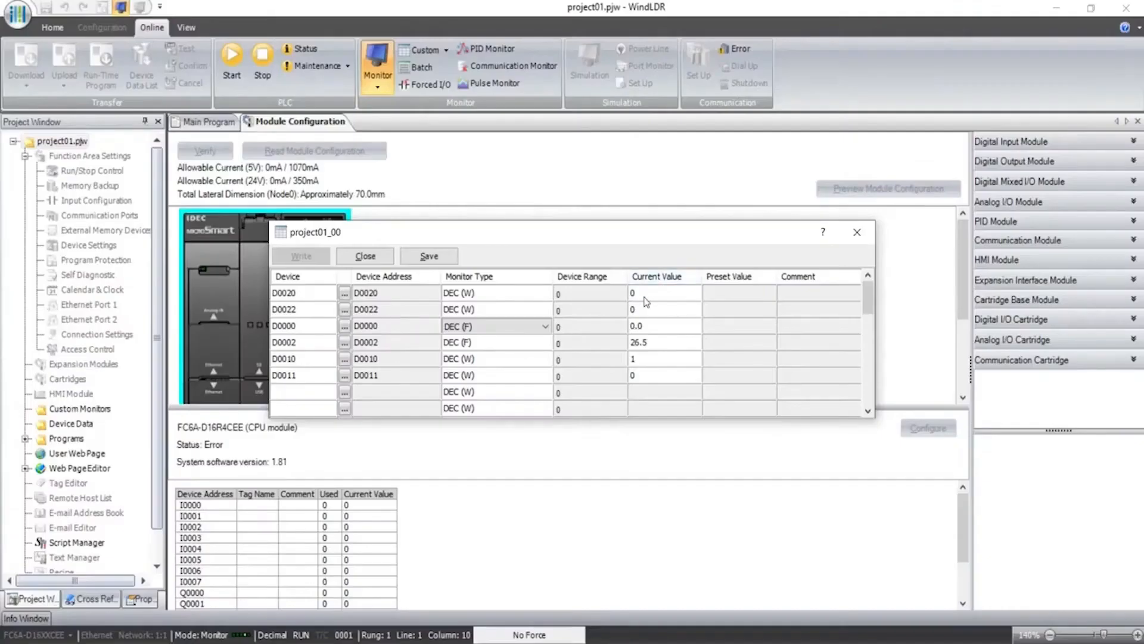
click(645, 297)
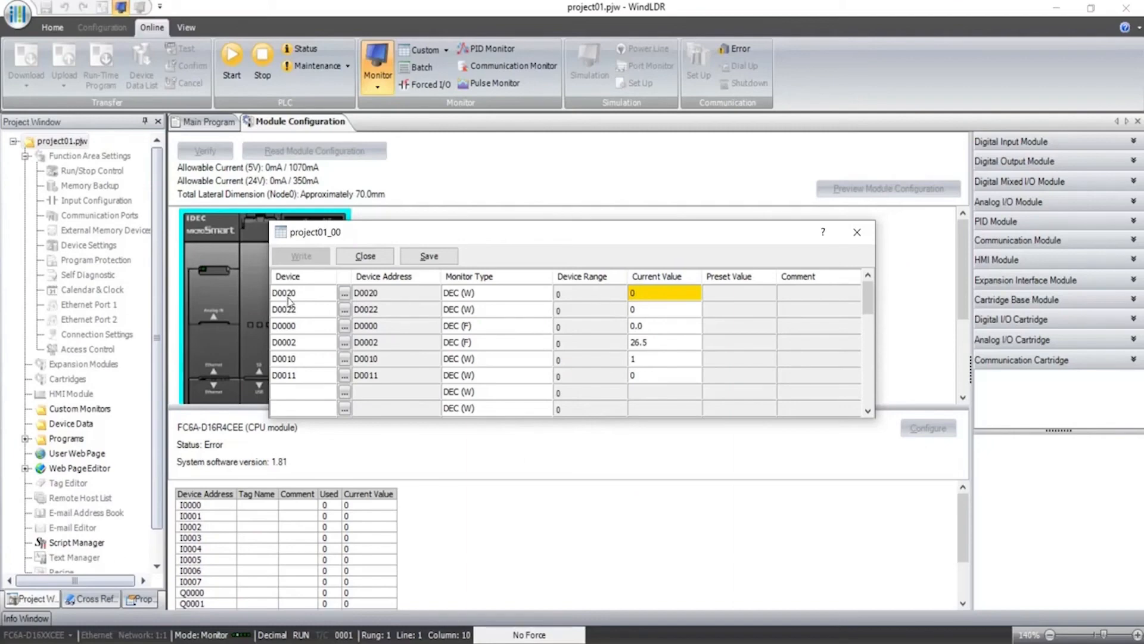
click(653, 292)
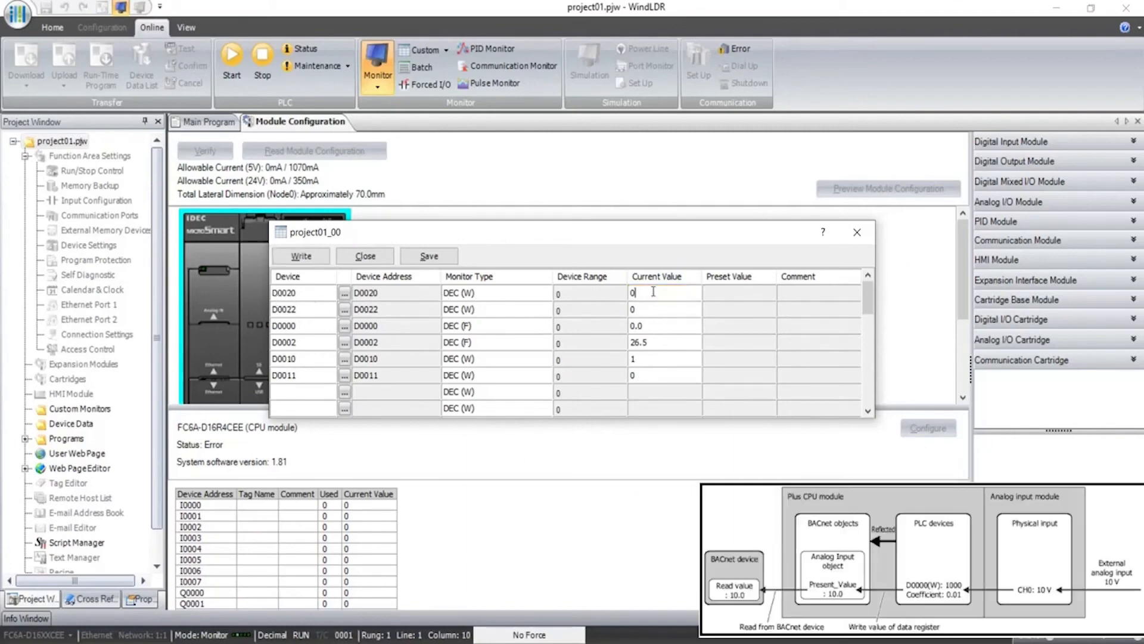
drag(653, 292, 627, 292)
text(123)
key(Return)
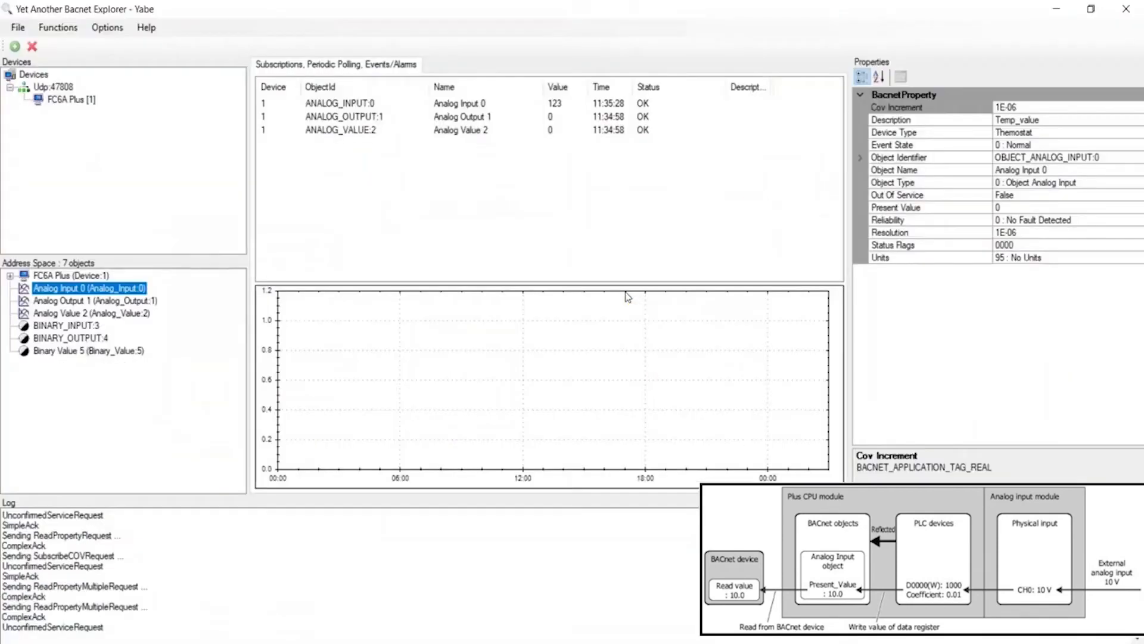
click(362, 106)
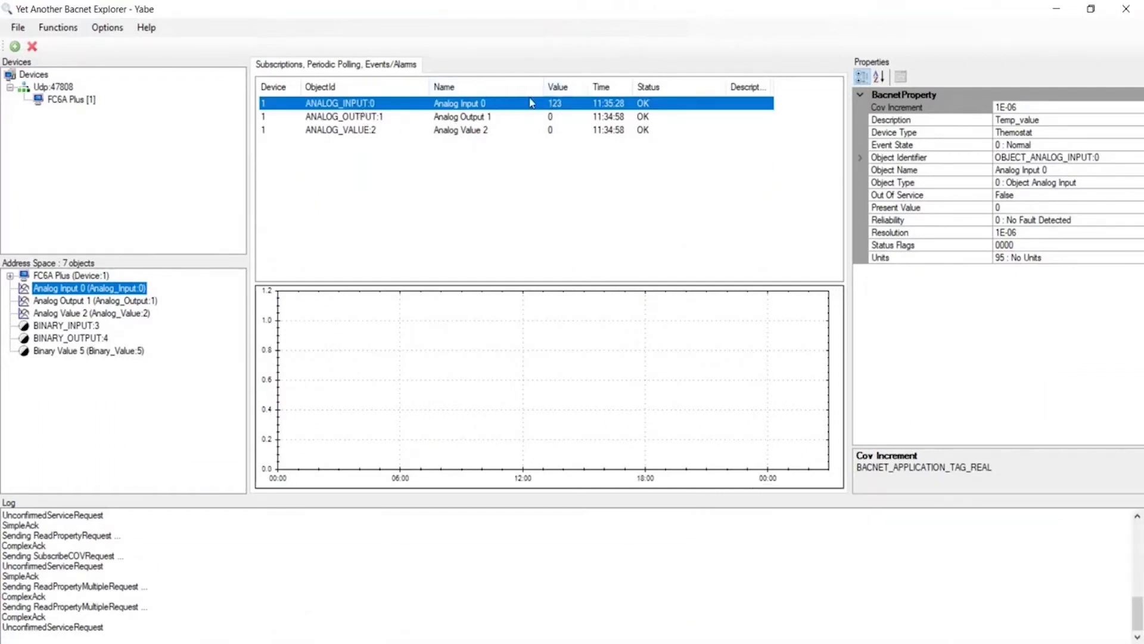
click(572, 118)
Switch to WindLDR and try to write 45 to D0022 in the custom monitor.
key(alt+Tab)
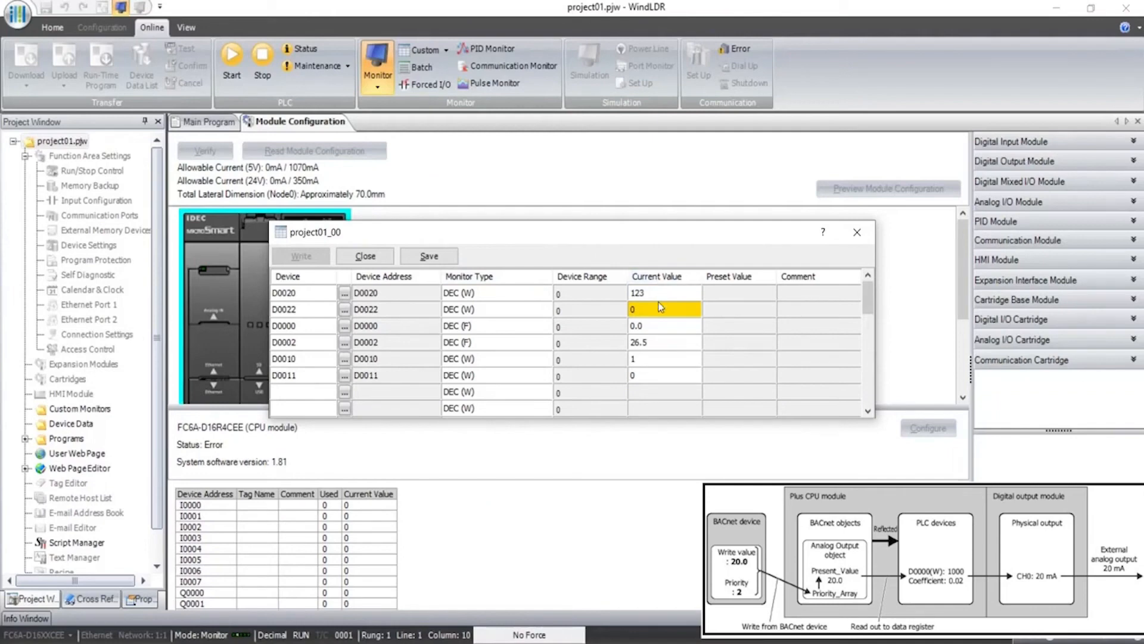
click(657, 308)
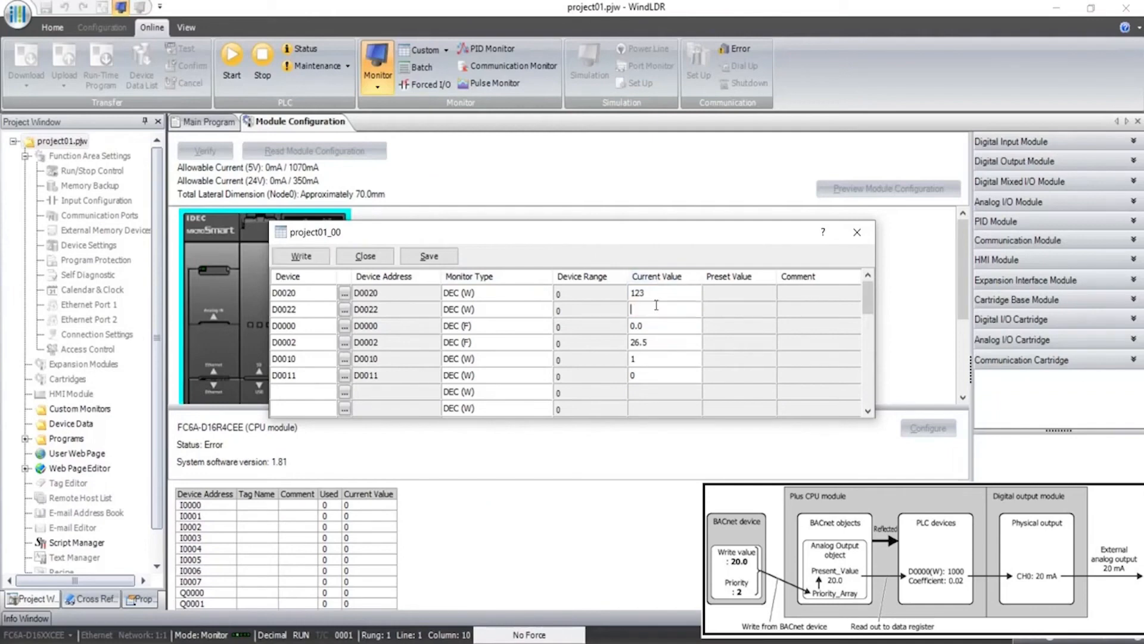
text(45)
key(Return)
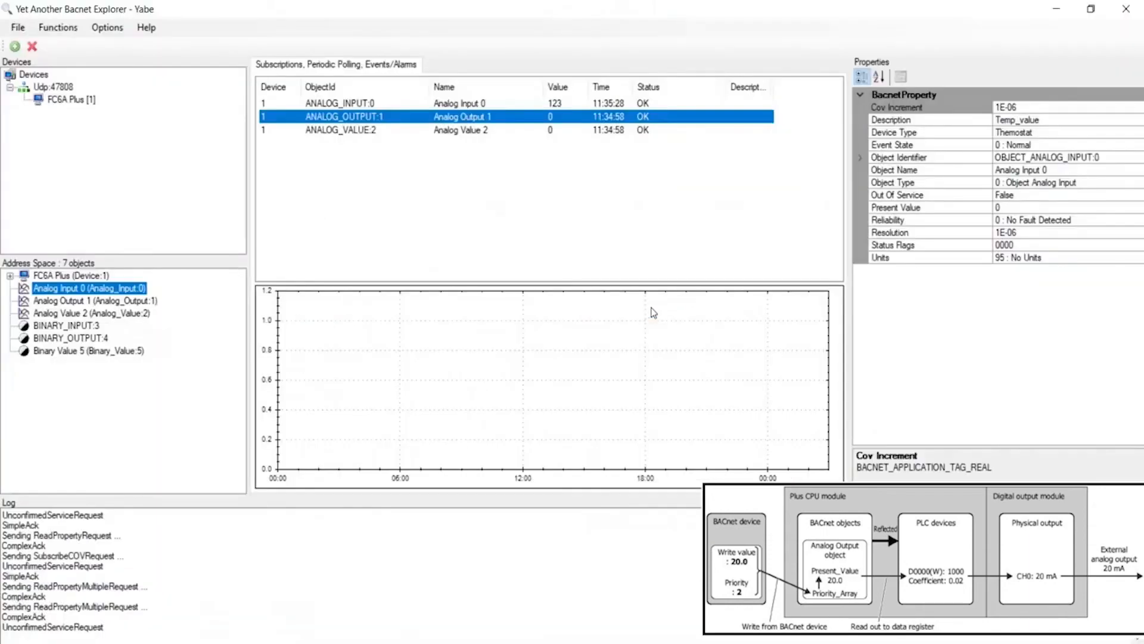
Set the Present Value of Analog Output 1 to 456 in Yabe, and switch to WindLDR to check D0022.
click(72, 302)
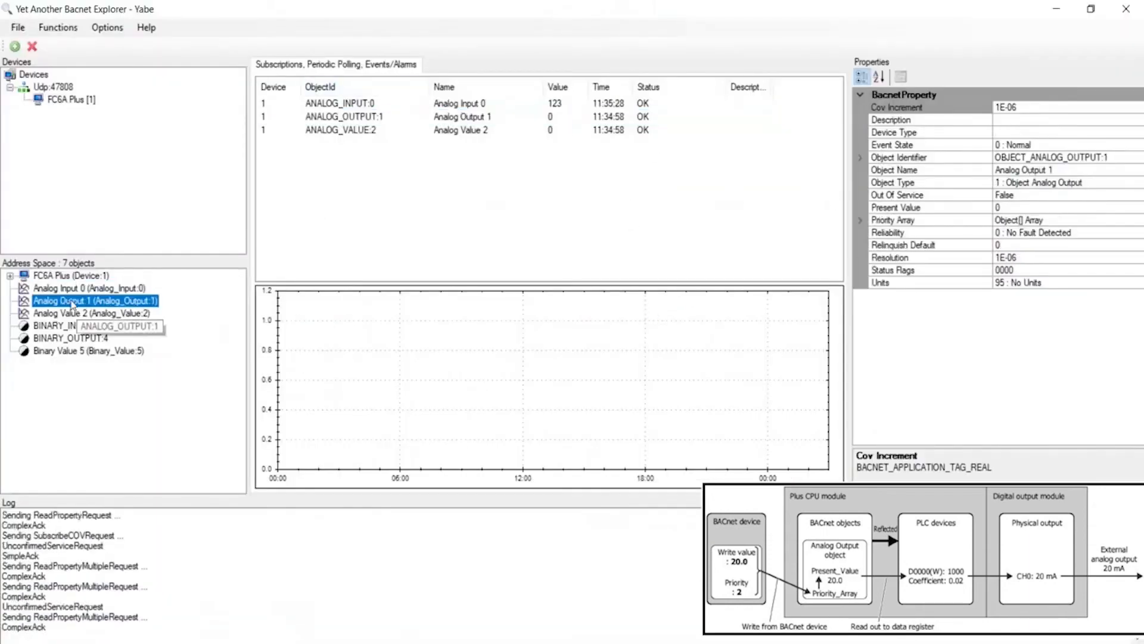
click(1020, 207)
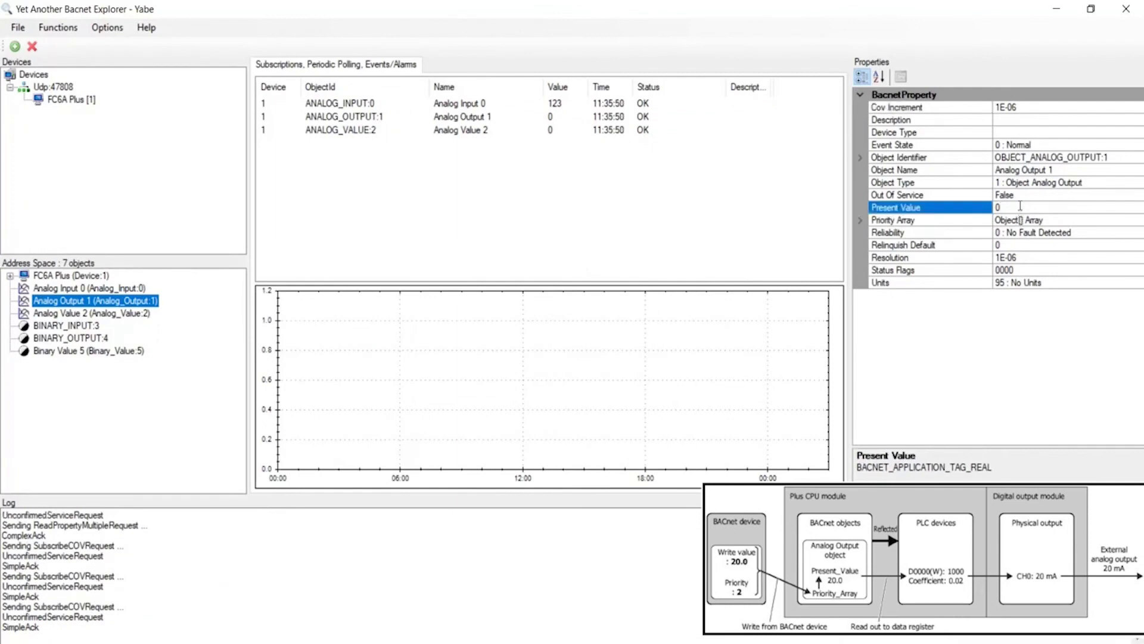
drag(1020, 207, 976, 211)
text(456)
key(Return)
key(alt+Tab)
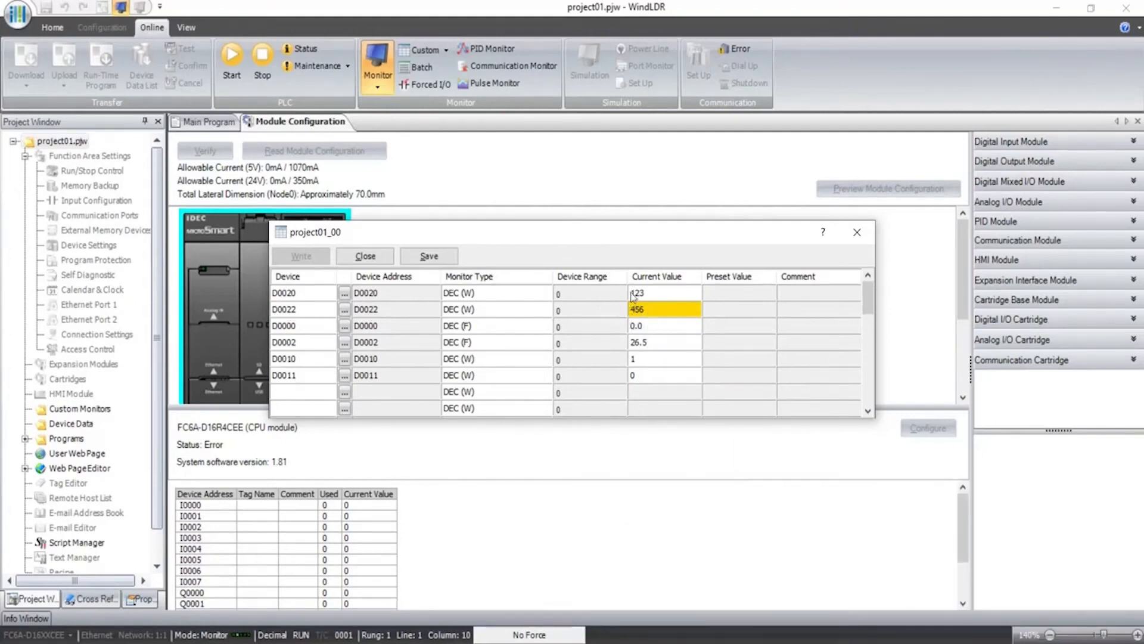
Review D0000, D0002 and D0010 in the custom monitor, and write 1 to D0011 to trigger the Analog Value write.
click(649, 329)
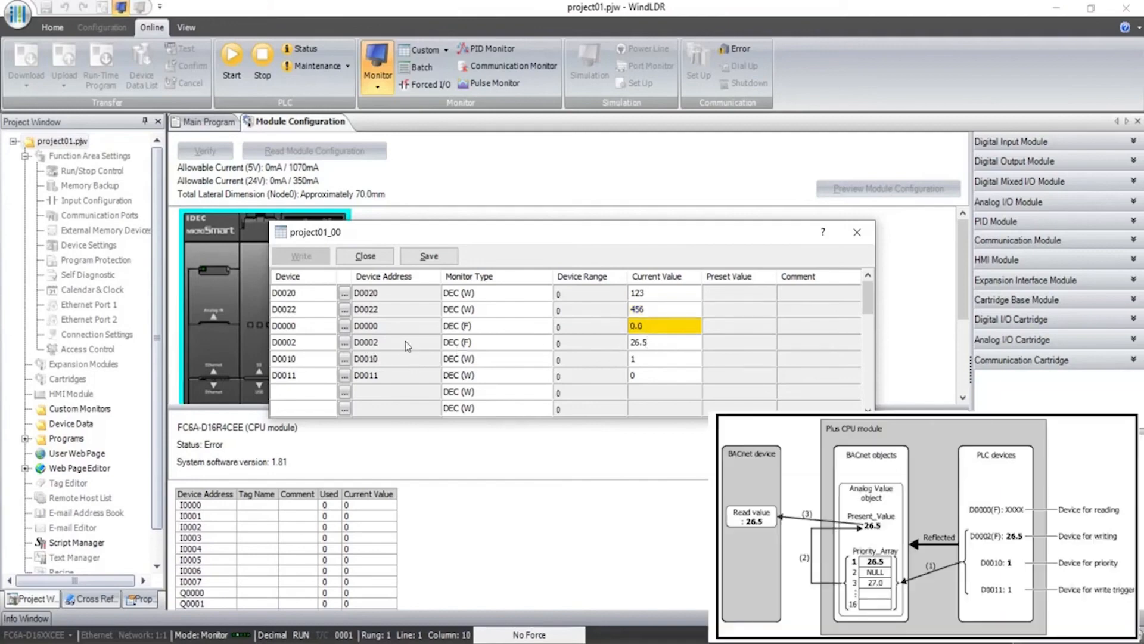
click(649, 344)
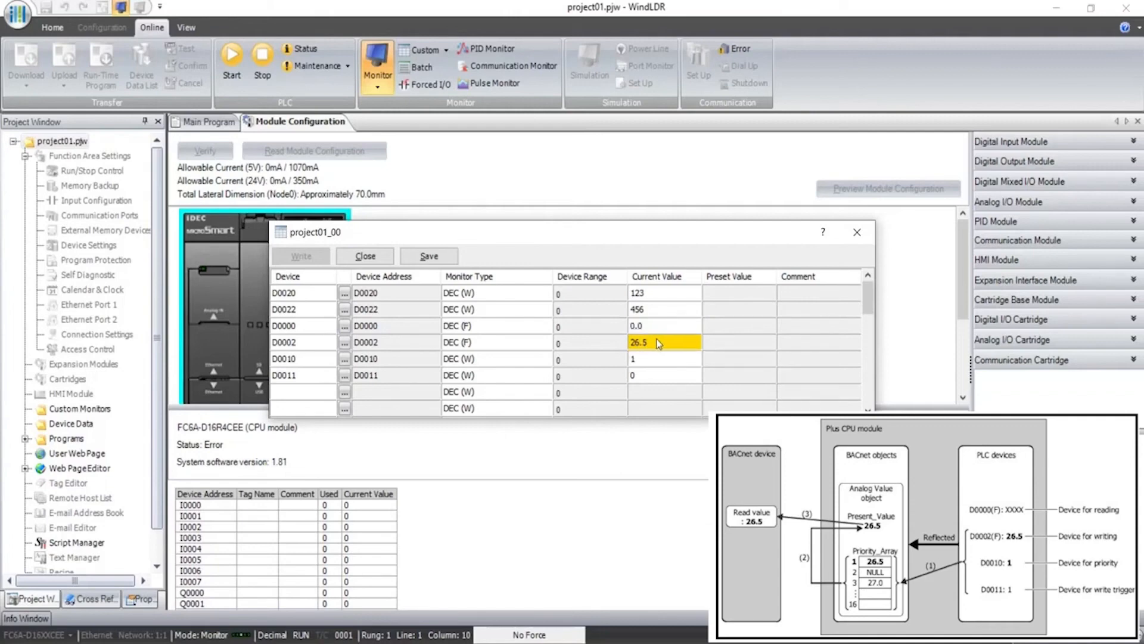
click(656, 332)
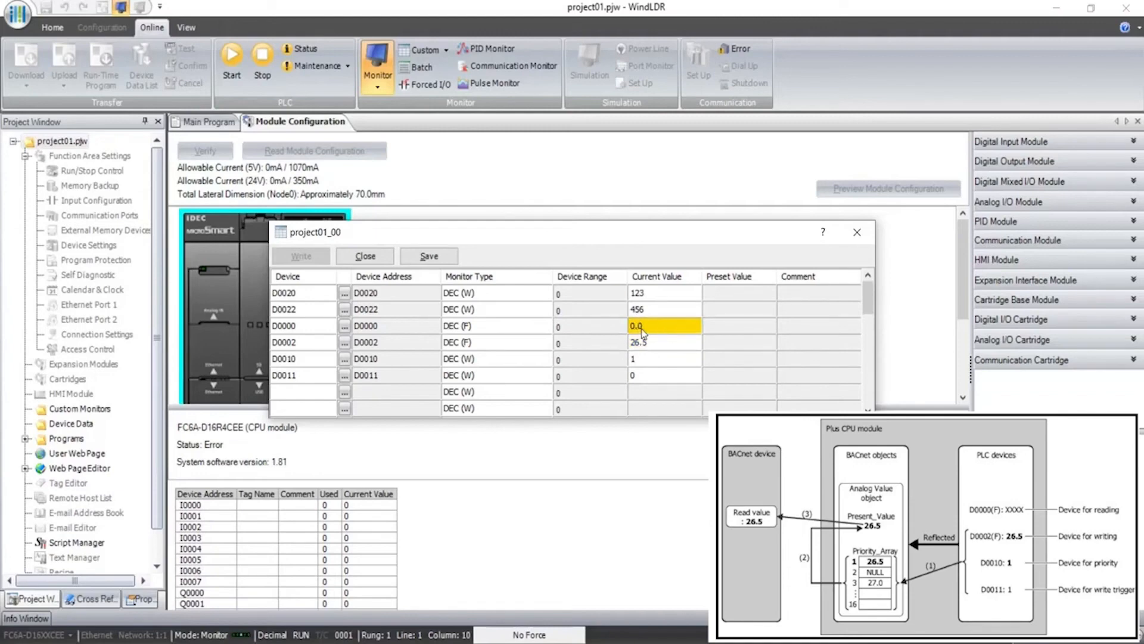
click(659, 344)
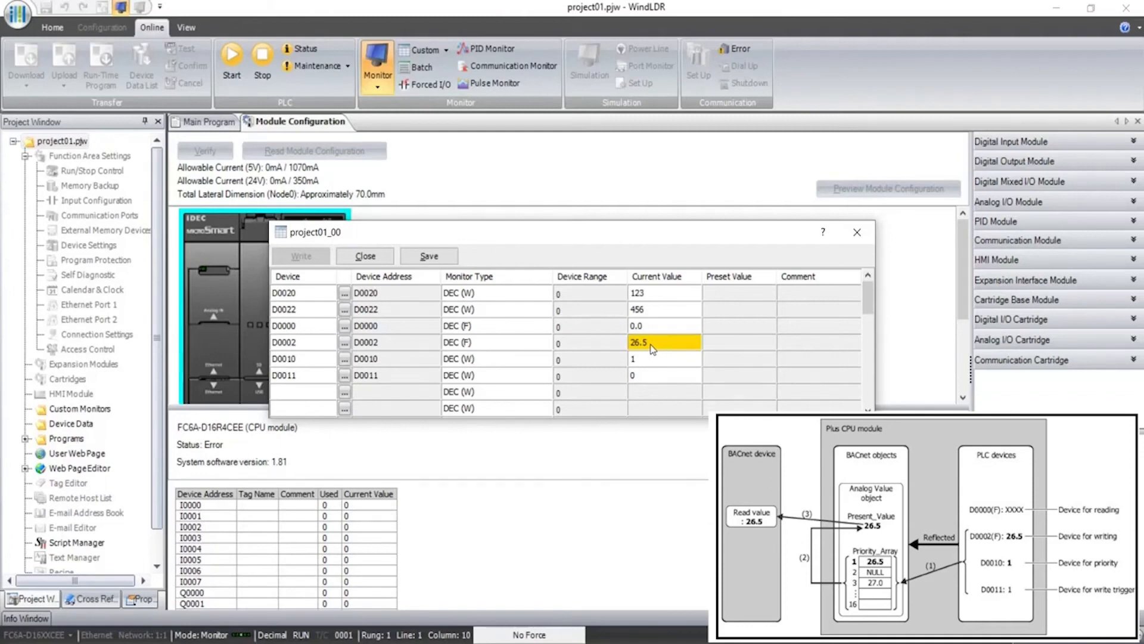
double_click(655, 346)
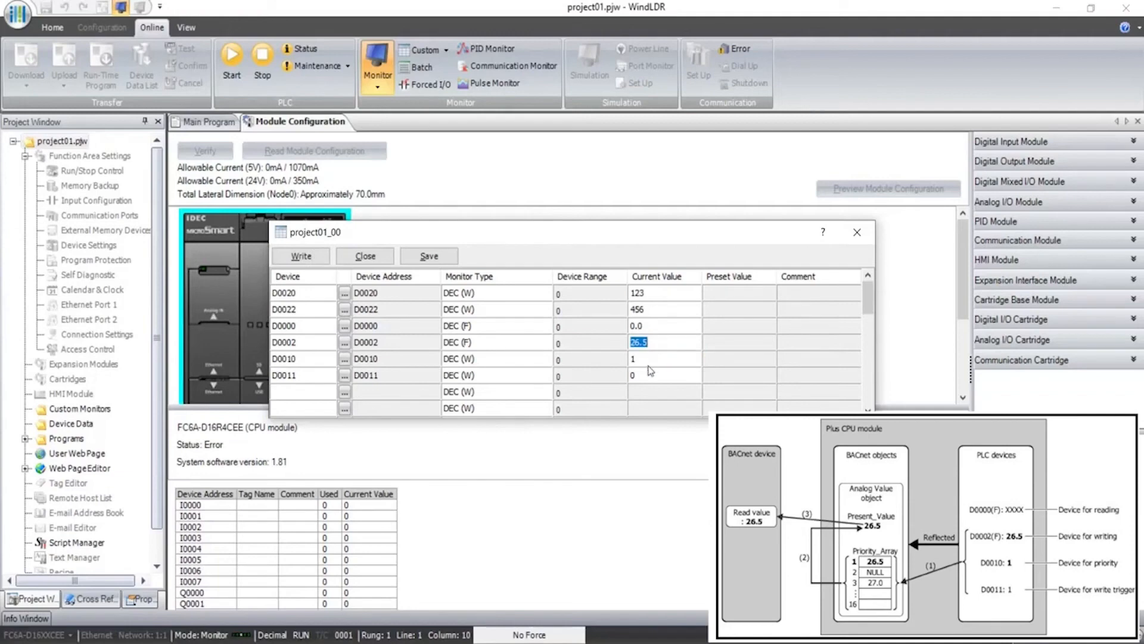
click(649, 361)
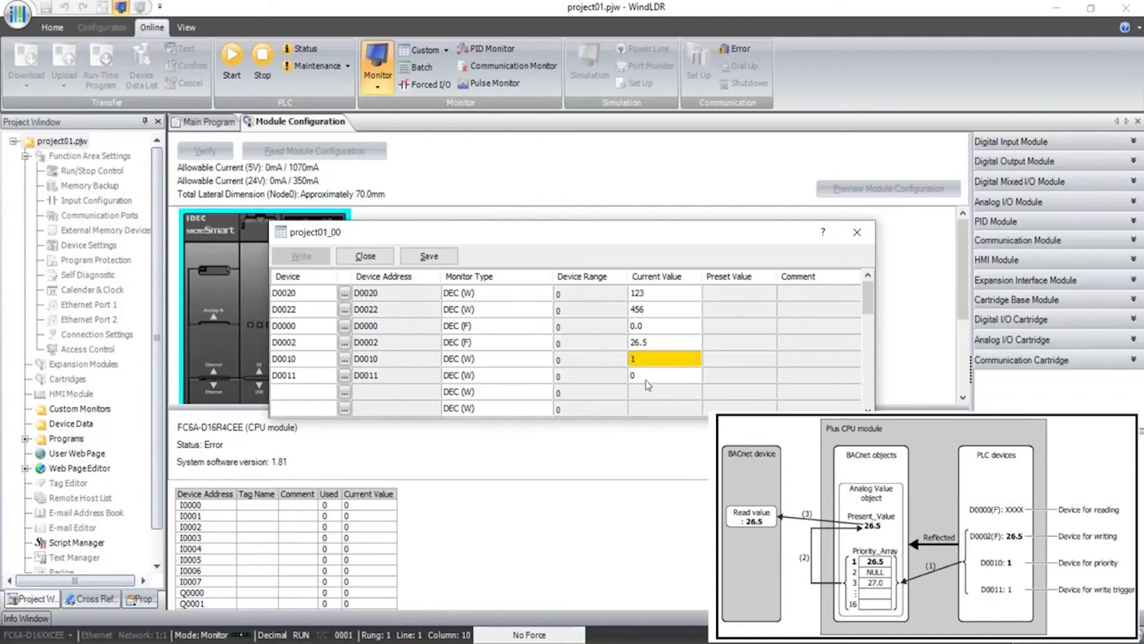
click(649, 376)
click(648, 377)
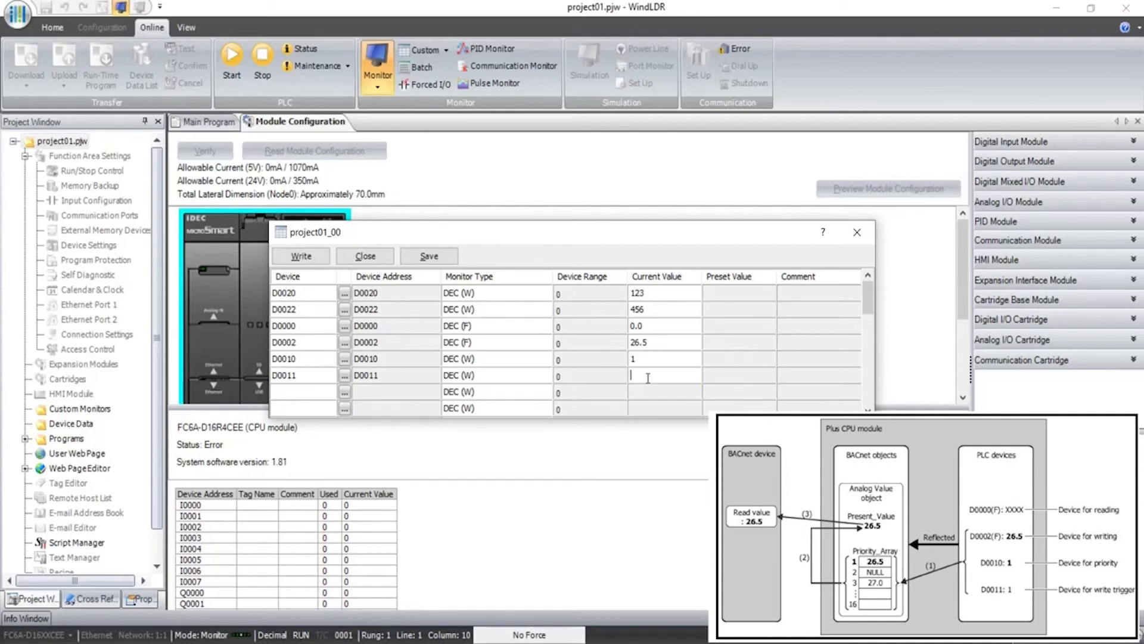
key(Return)
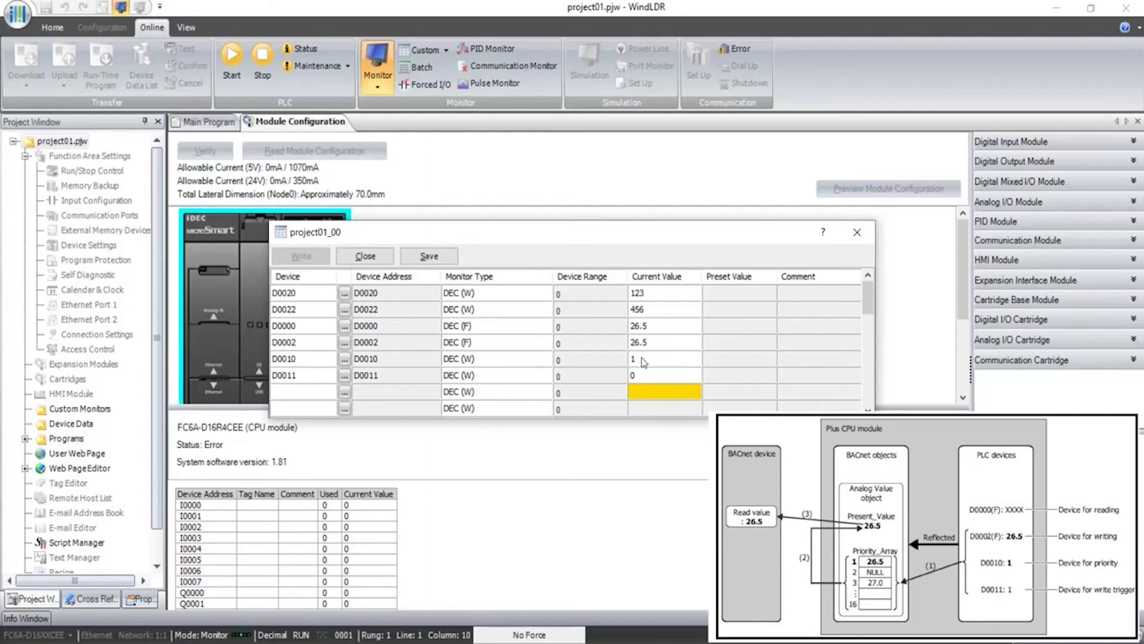
Switch to Yabe, check the Analog Value 2 subscription, and expand the Priority Array of Analog Output 1.
click(643, 362)
key(alt+Tab)
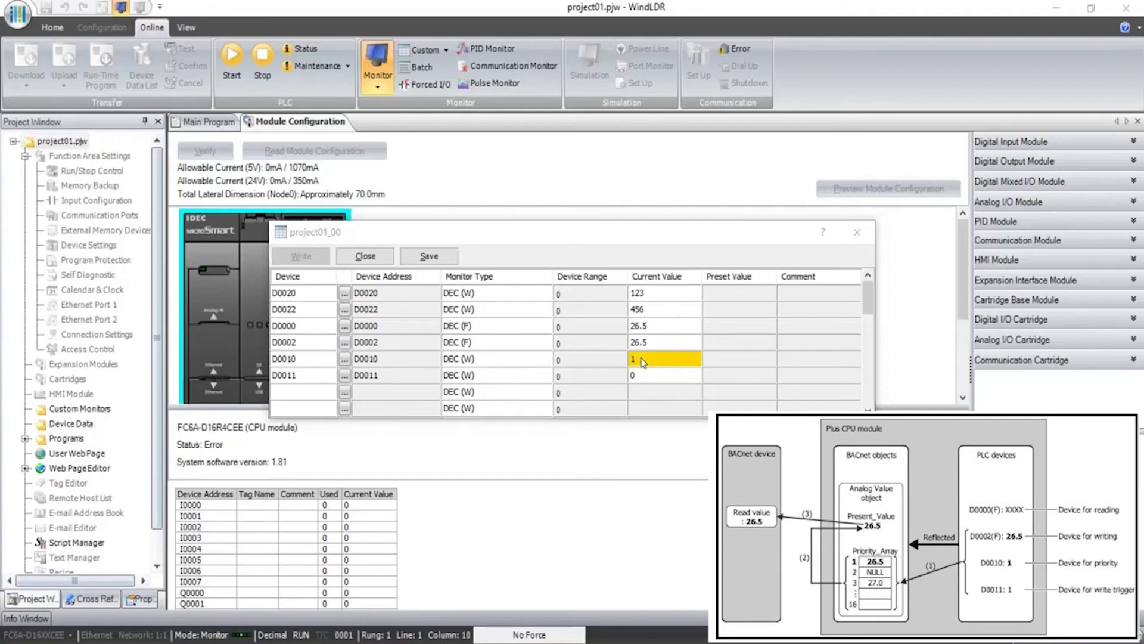
click(551, 135)
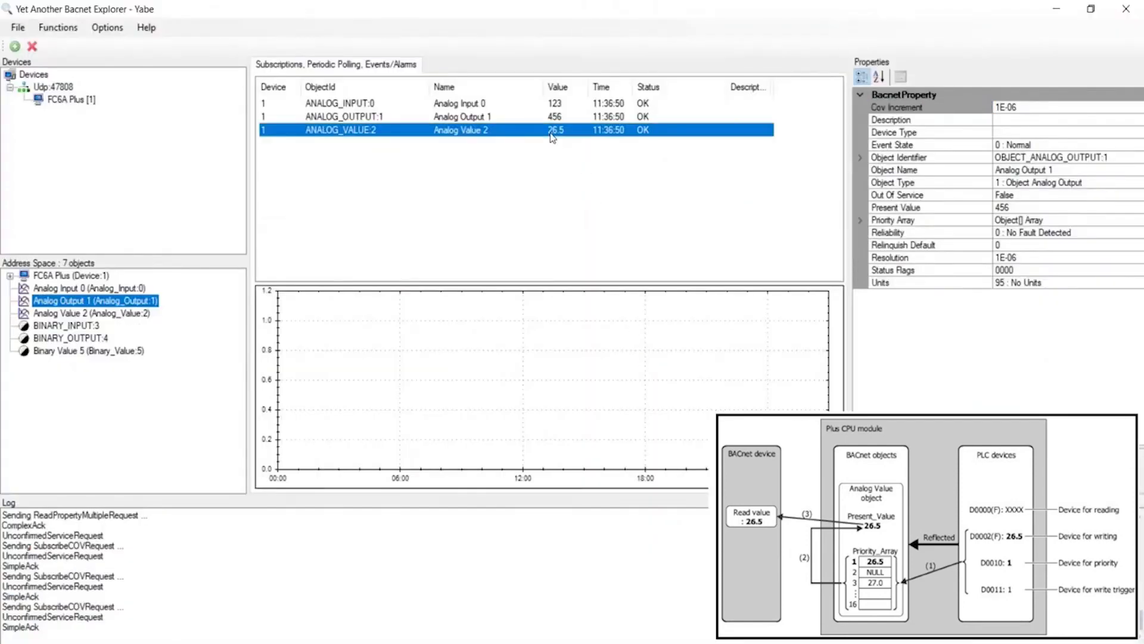
click(866, 221)
click(1013, 245)
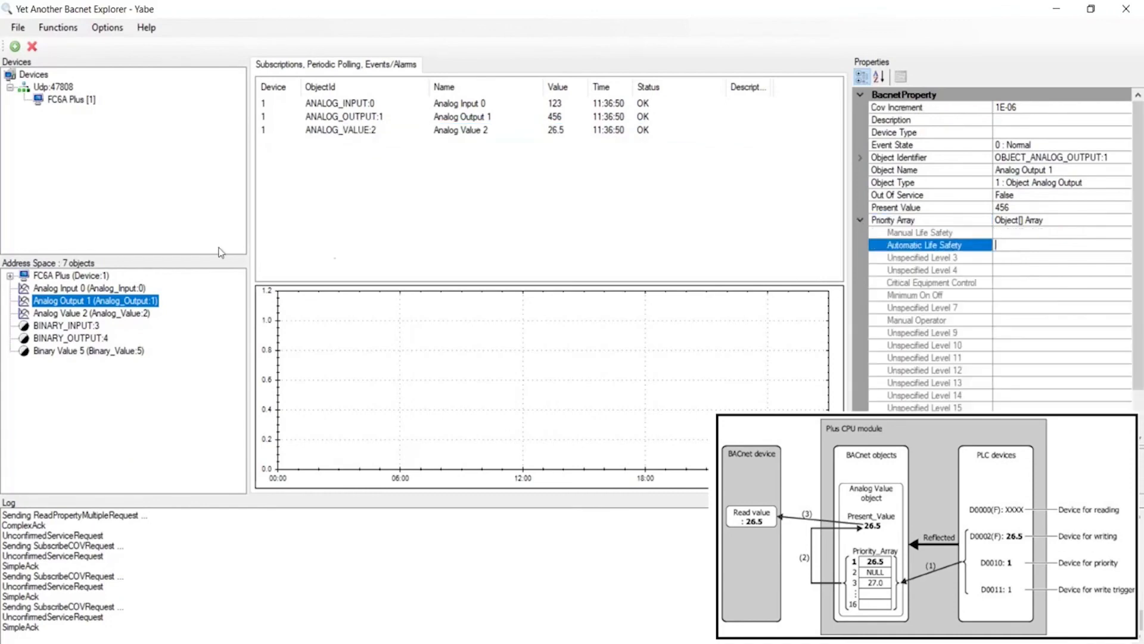
Expand the Priority Array of Analog Value 2 and inspect its Manual Life Safety and Automatic Life Safety entries.
click(94, 316)
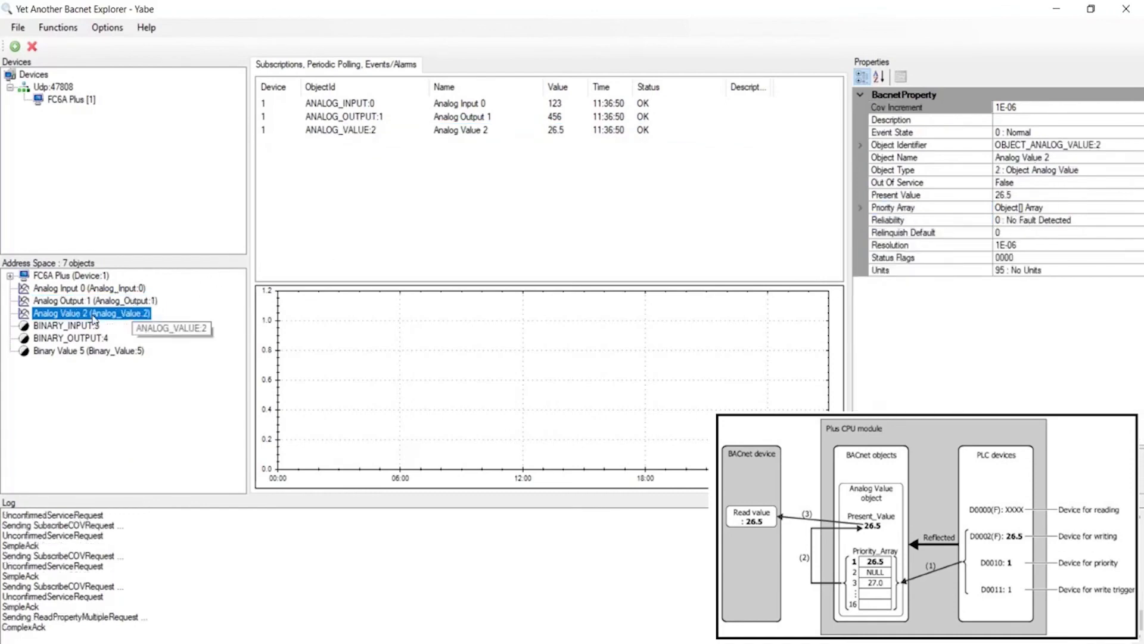
click(861, 208)
click(1021, 220)
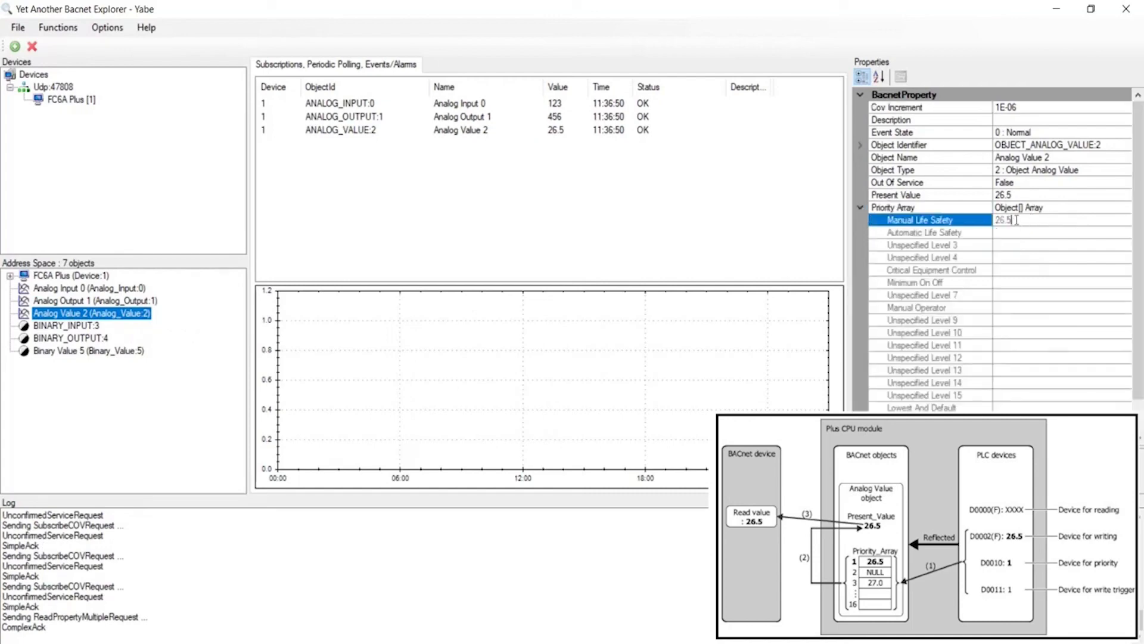
drag(1017, 219, 931, 232)
click(1021, 234)
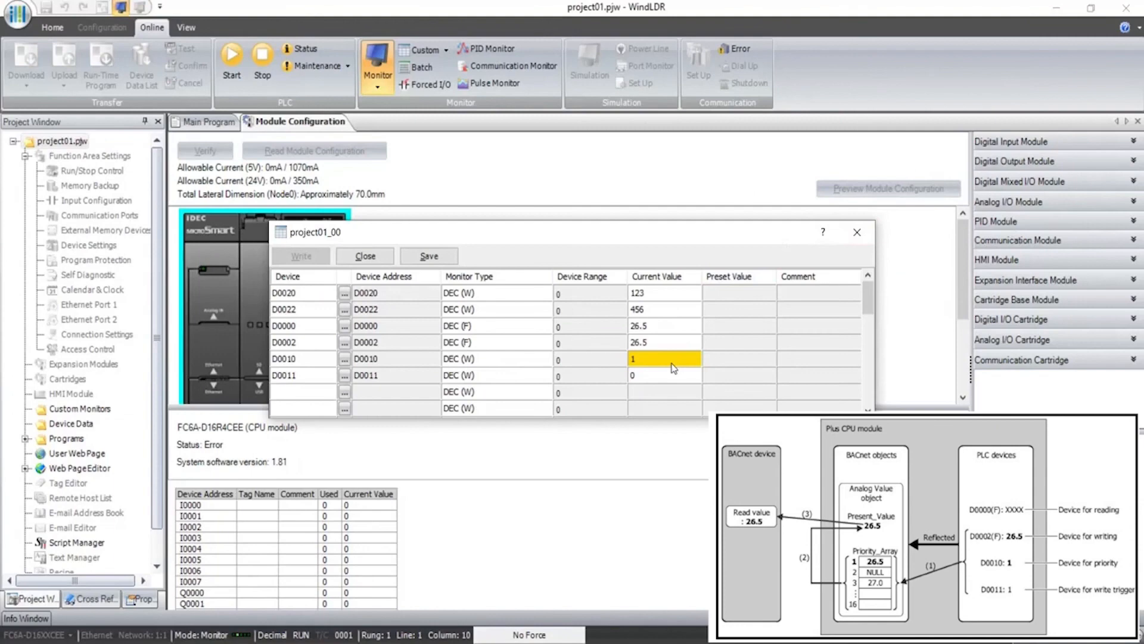
Switch to WindLDR and write priority 2 to D0010 in the custom monitor.
double_click(642, 358)
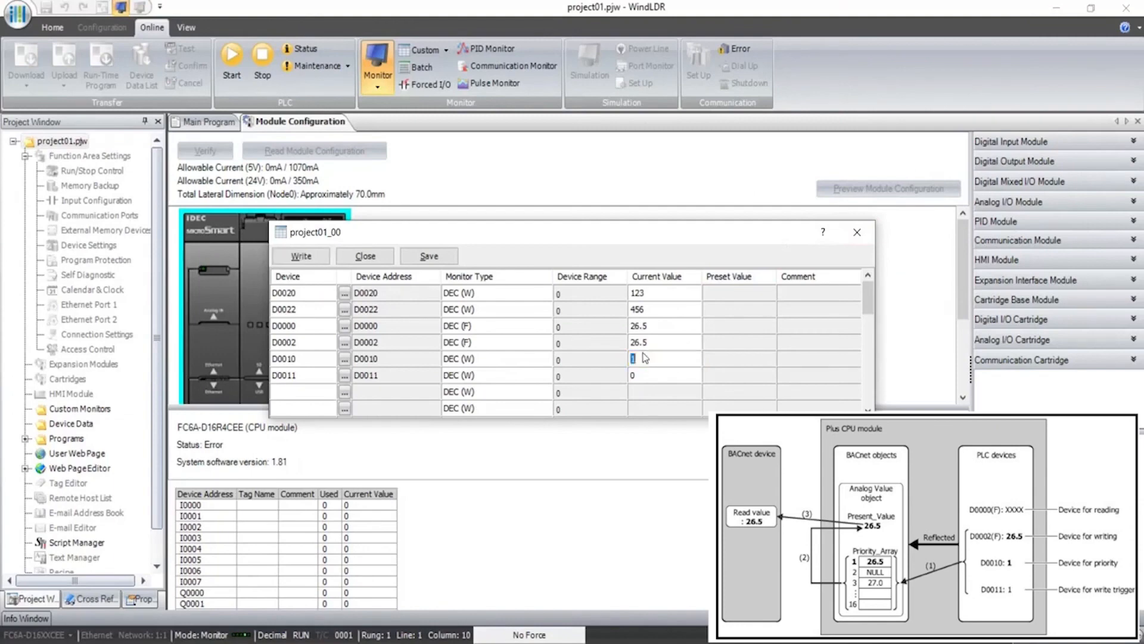
text(2)
key(Return)
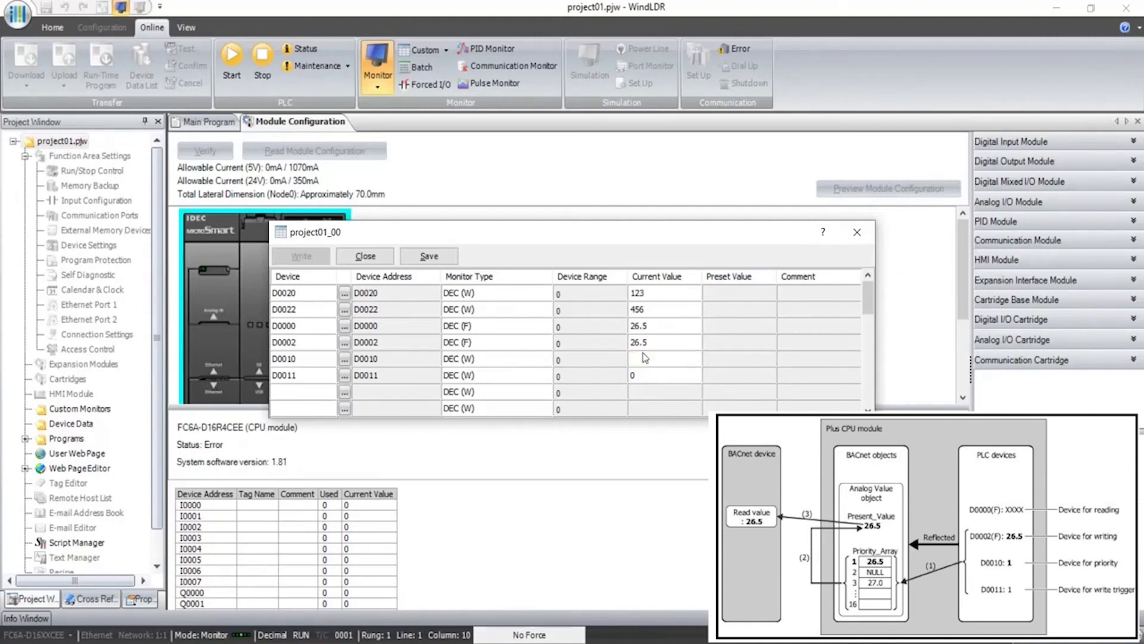
Write 27.5 to D0002 in the custom monitor as the new Analog Value to send.
click(660, 346)
double_click(660, 348)
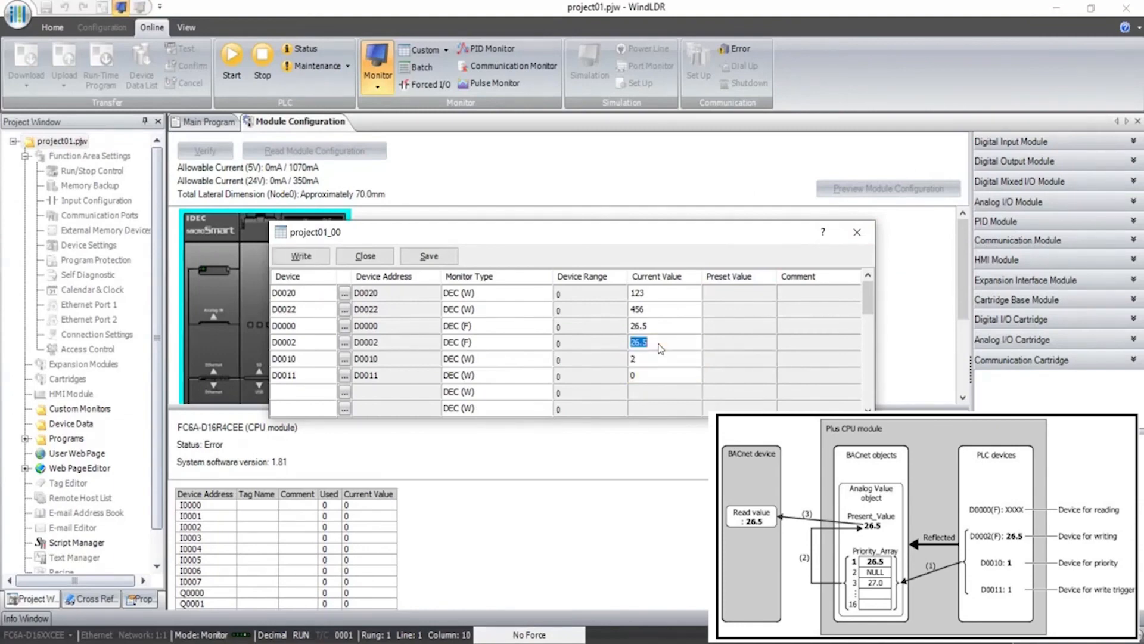
key(Left)
click(659, 344)
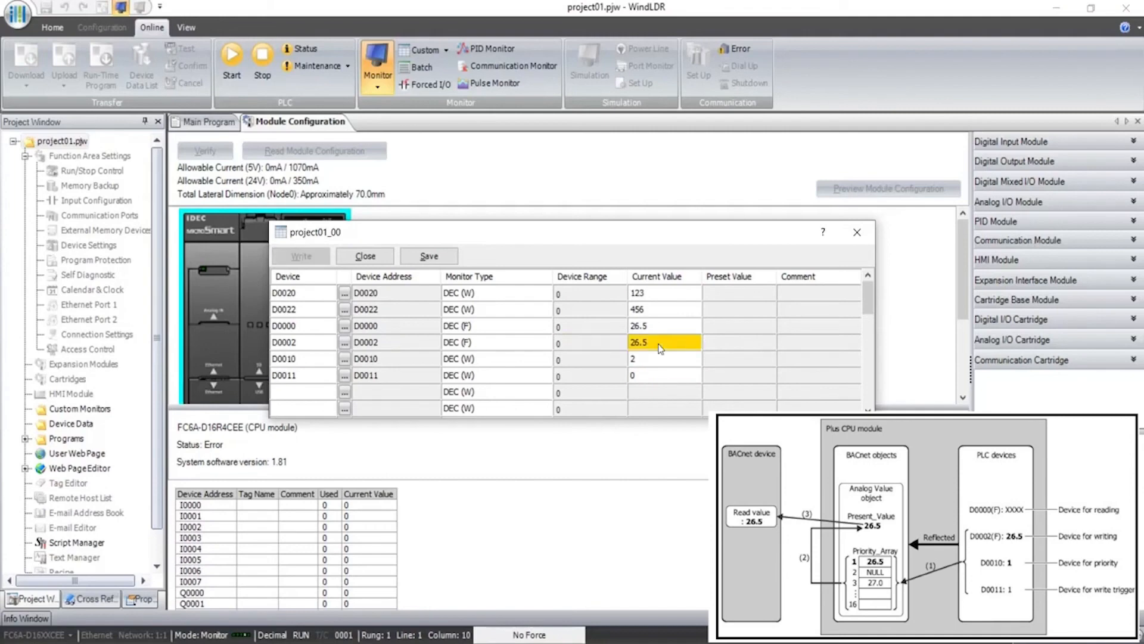
double_click(659, 344)
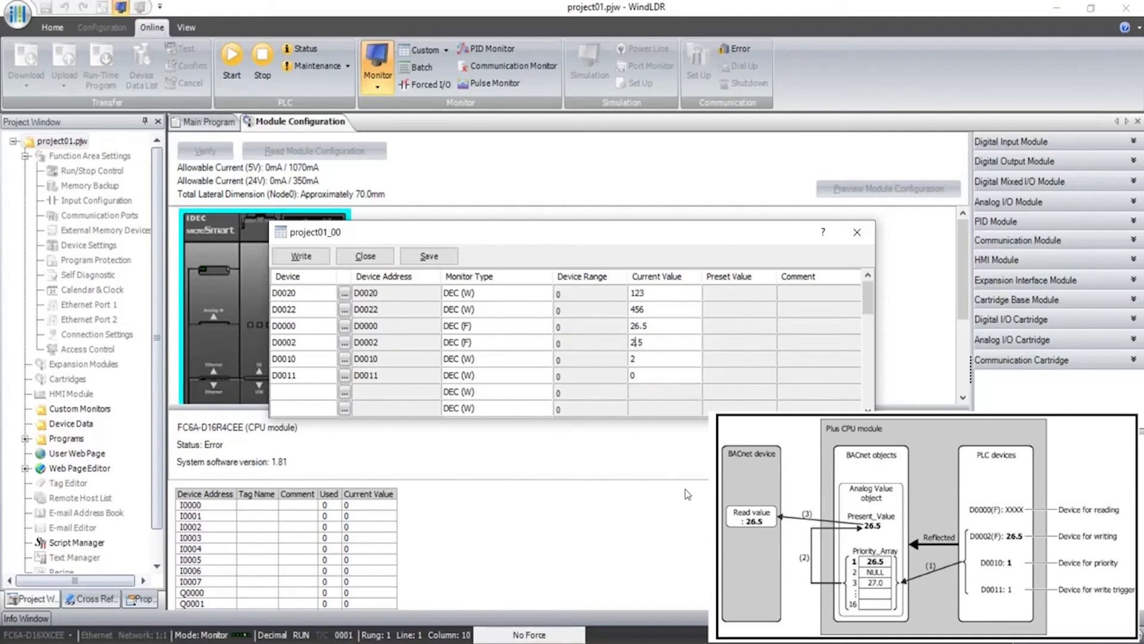
key(Return)
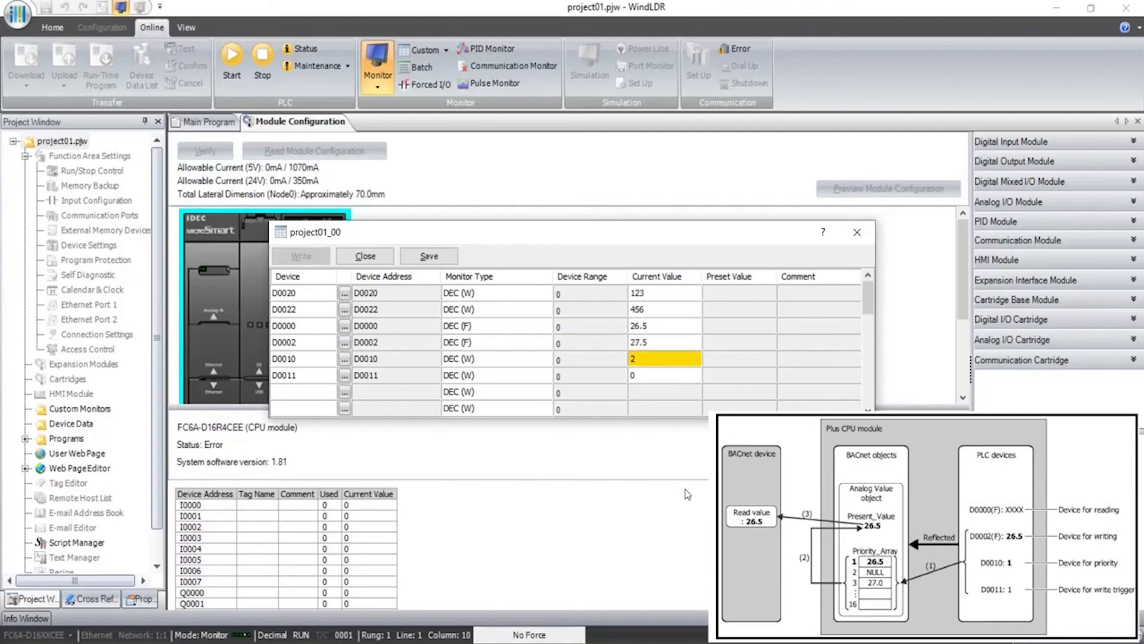
Write 1 to D0011 to trigger the Analog Value write at priority 2.
key(Down)
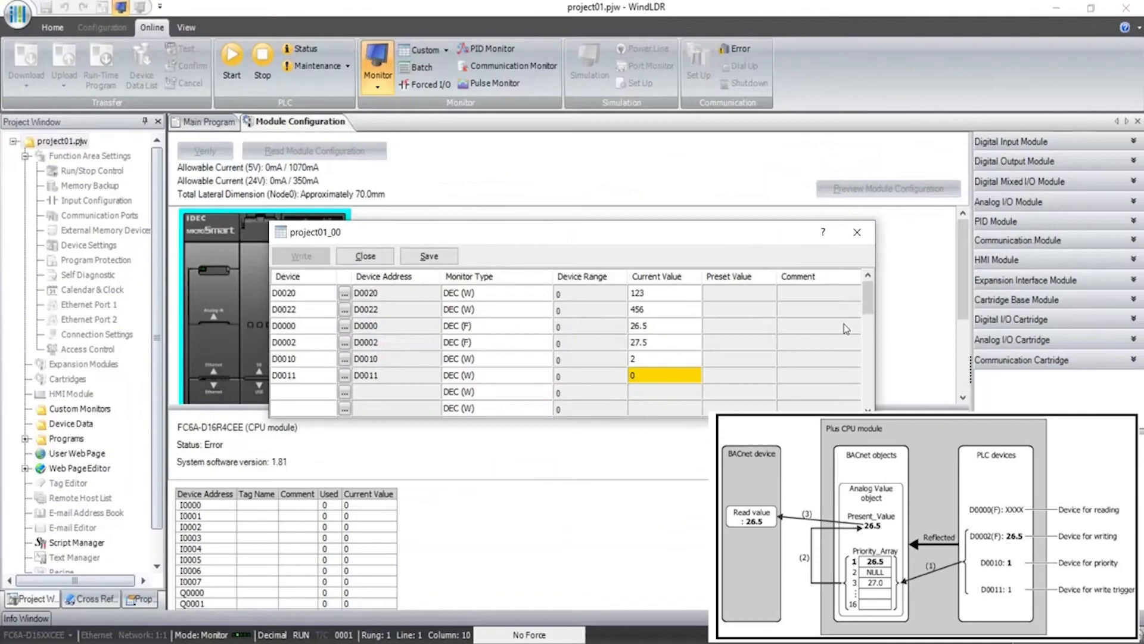
click(636, 376)
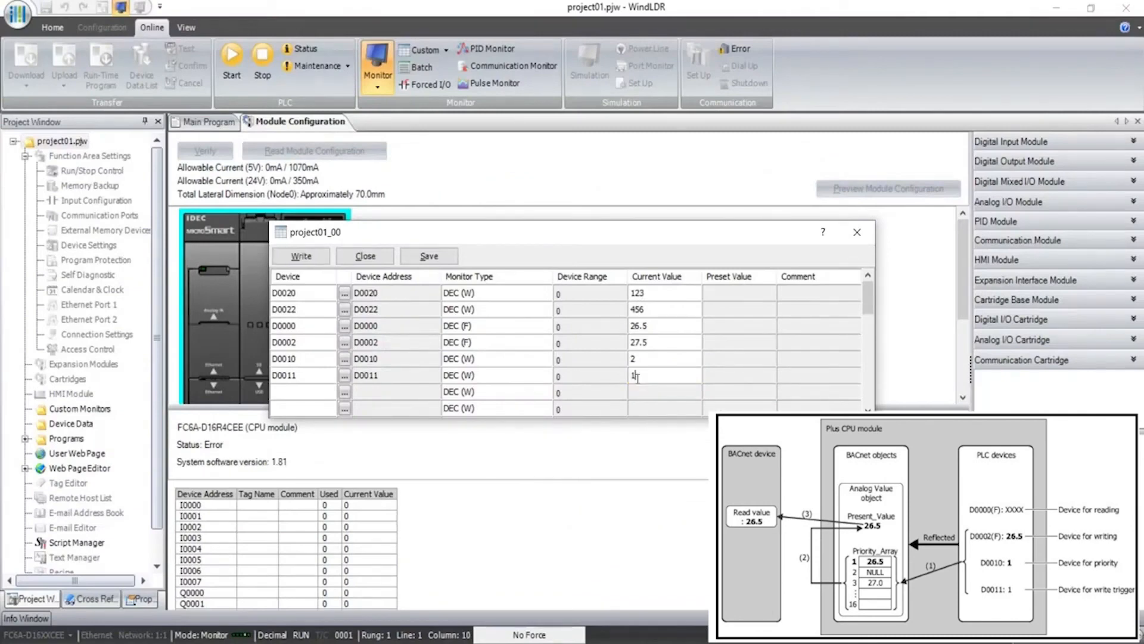
key(Return)
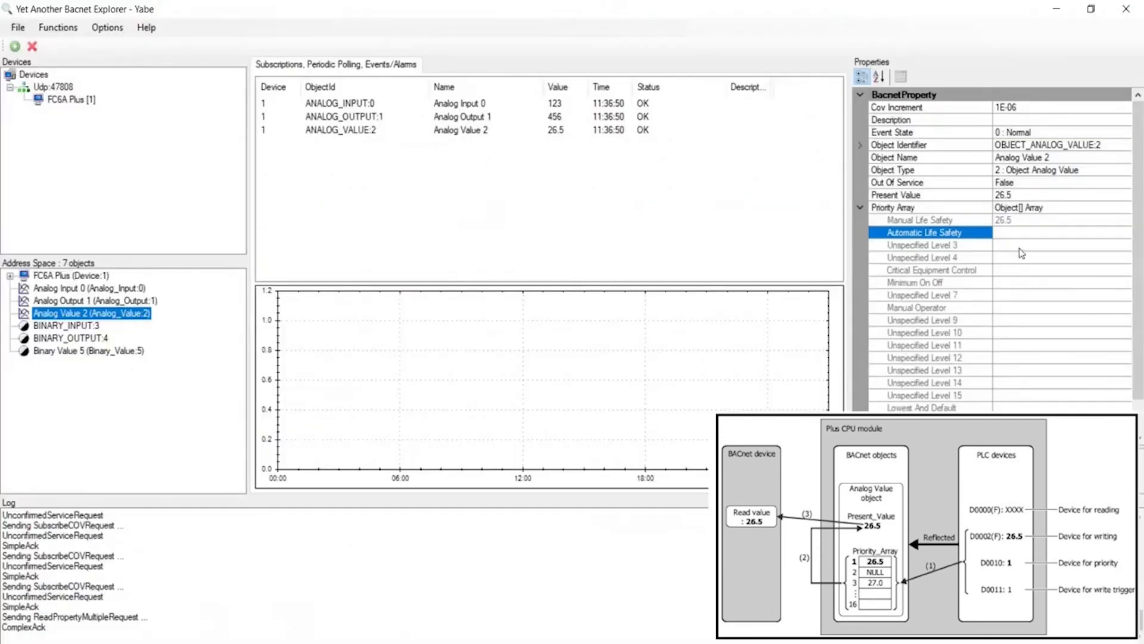
Switch to Yabe, reload the properties of Analog Value 2, and inspect the Automatic Life Safety entry in its Priority Array.
click(1019, 247)
click(82, 316)
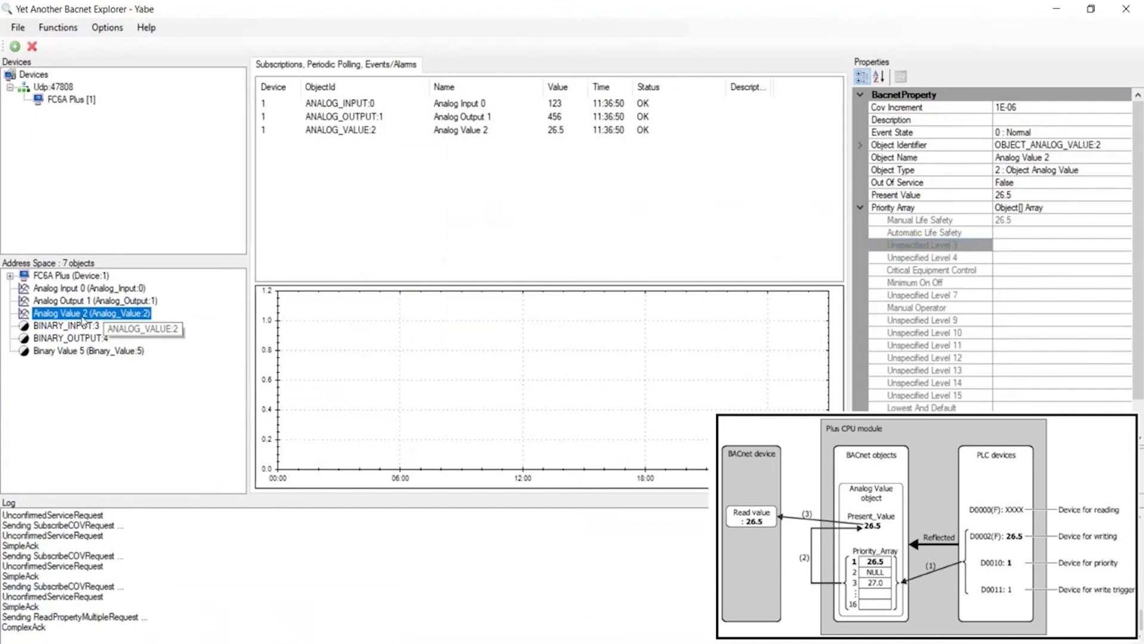
click(84, 304)
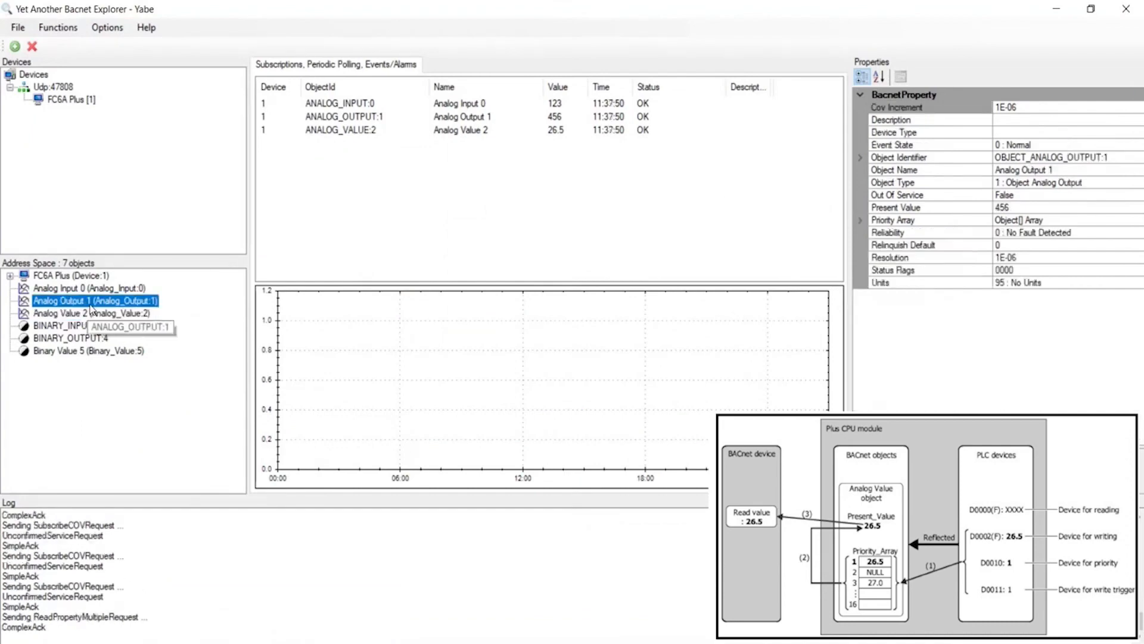
click(83, 313)
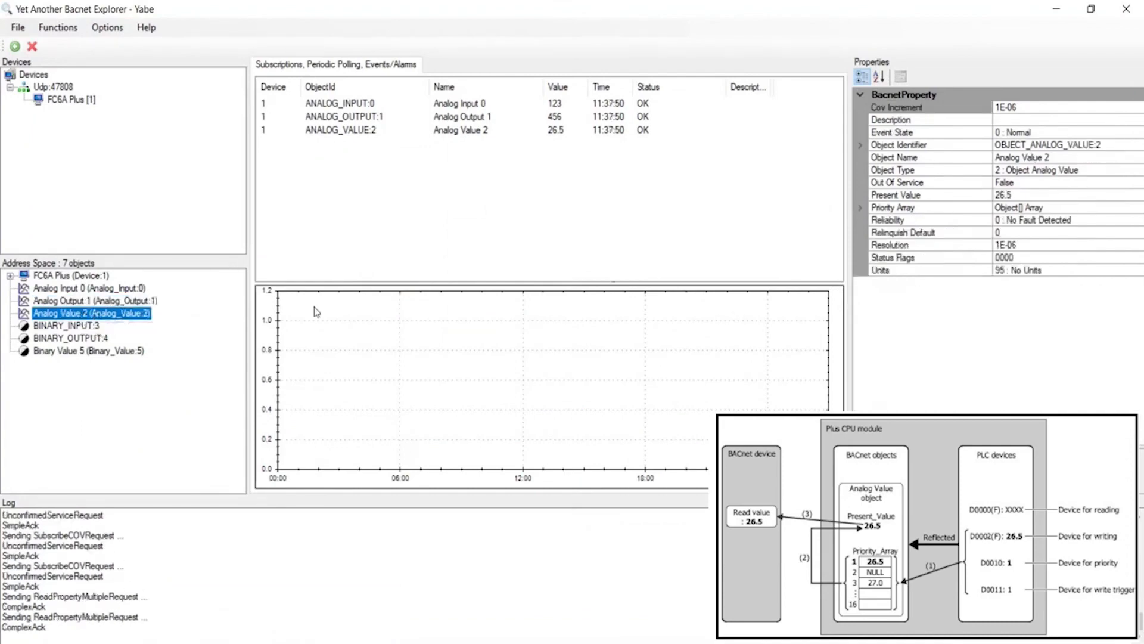
click(861, 209)
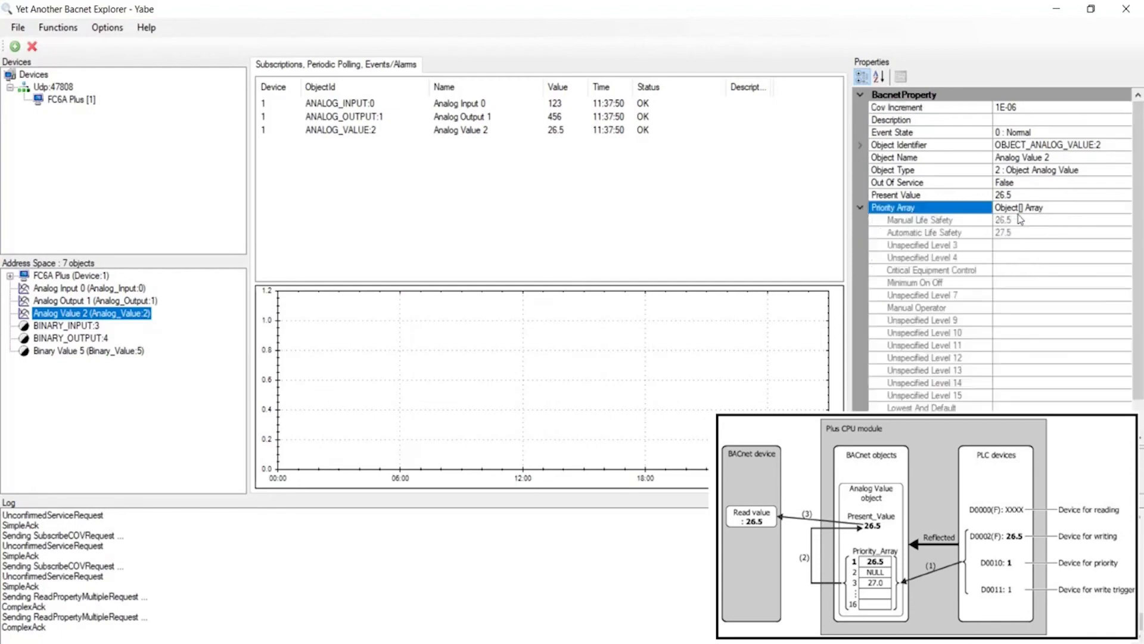
click(1026, 233)
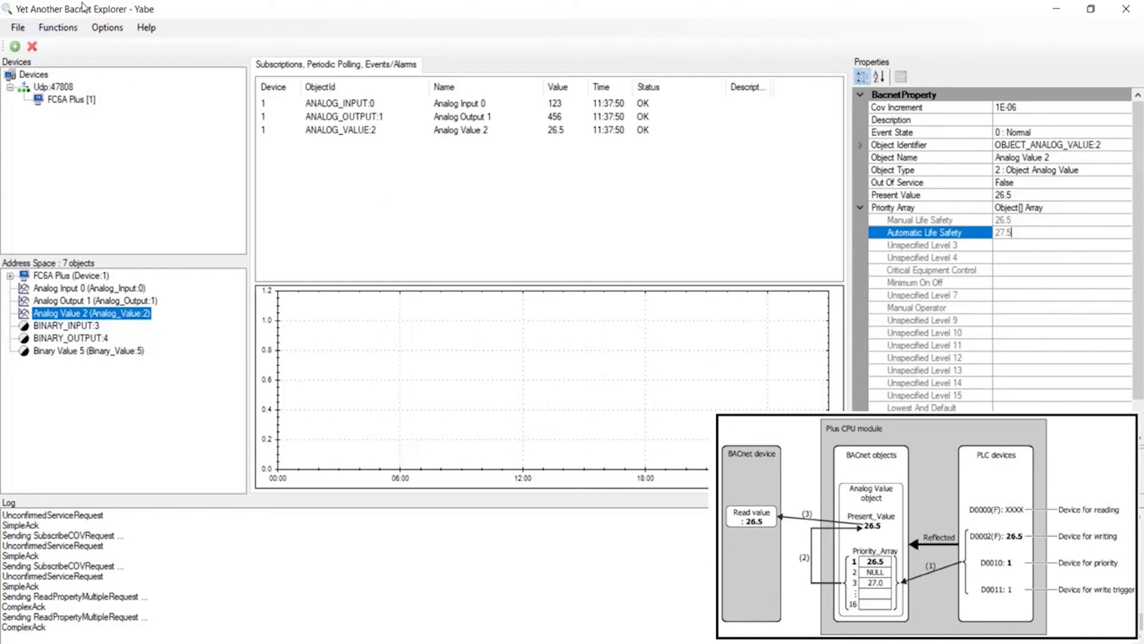
Compare the Analog Value 2 subscription with the Manual Life Safety entry of its Priority Array.
click(66, 315)
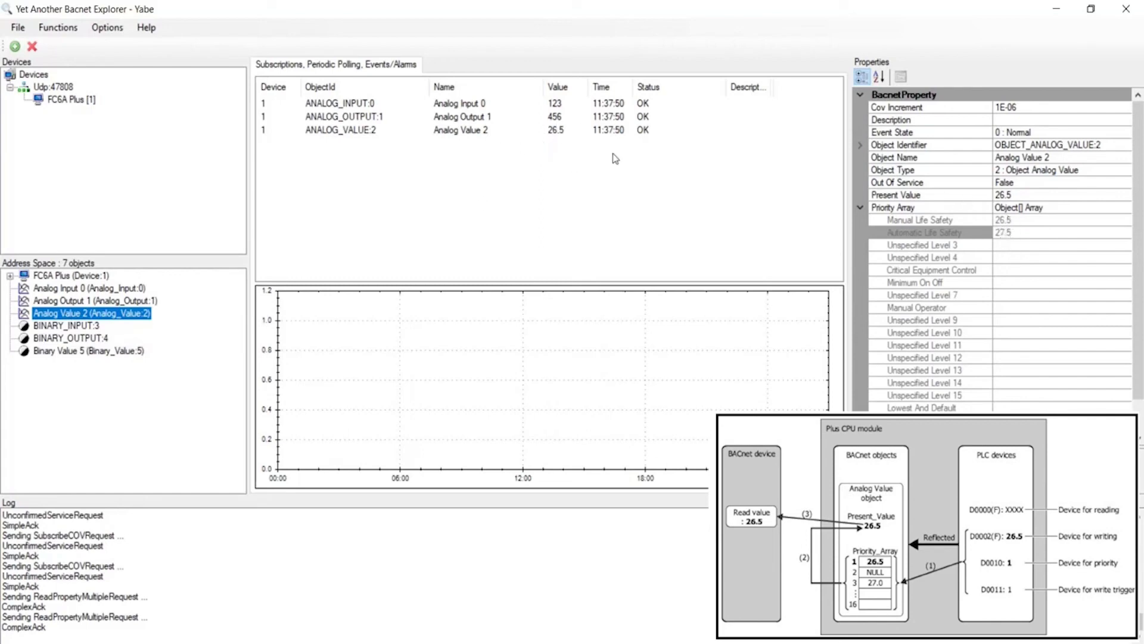
click(1018, 220)
drag(1018, 220, 995, 220)
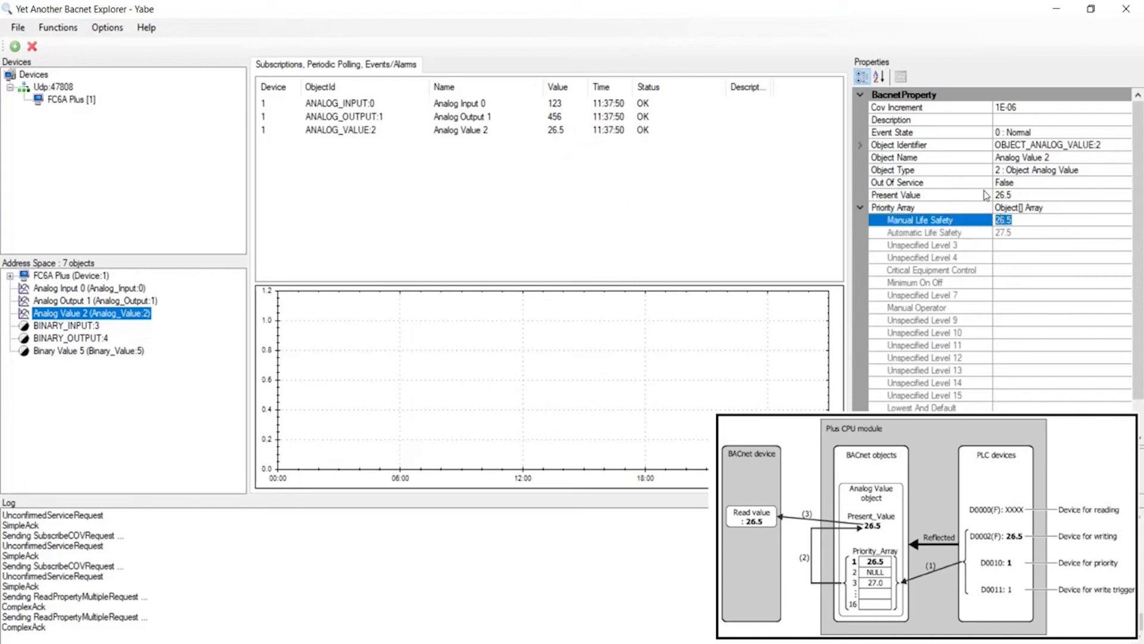
Switch to WindLDR and write priority 1 to D0010 in the custom monitor.
key(alt+Tab)
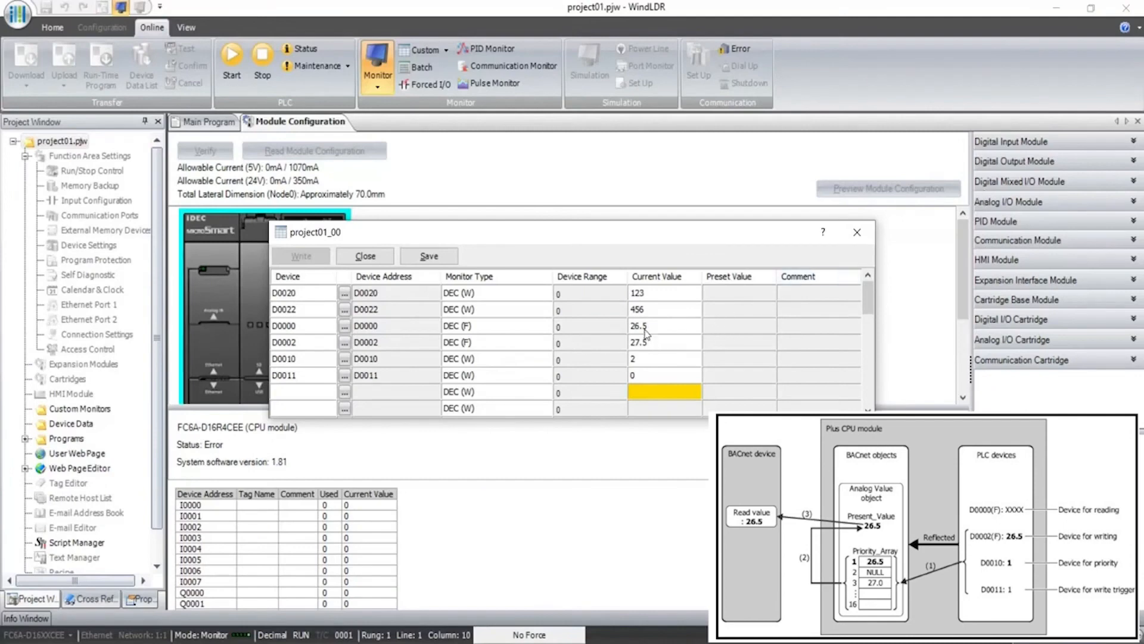
click(656, 345)
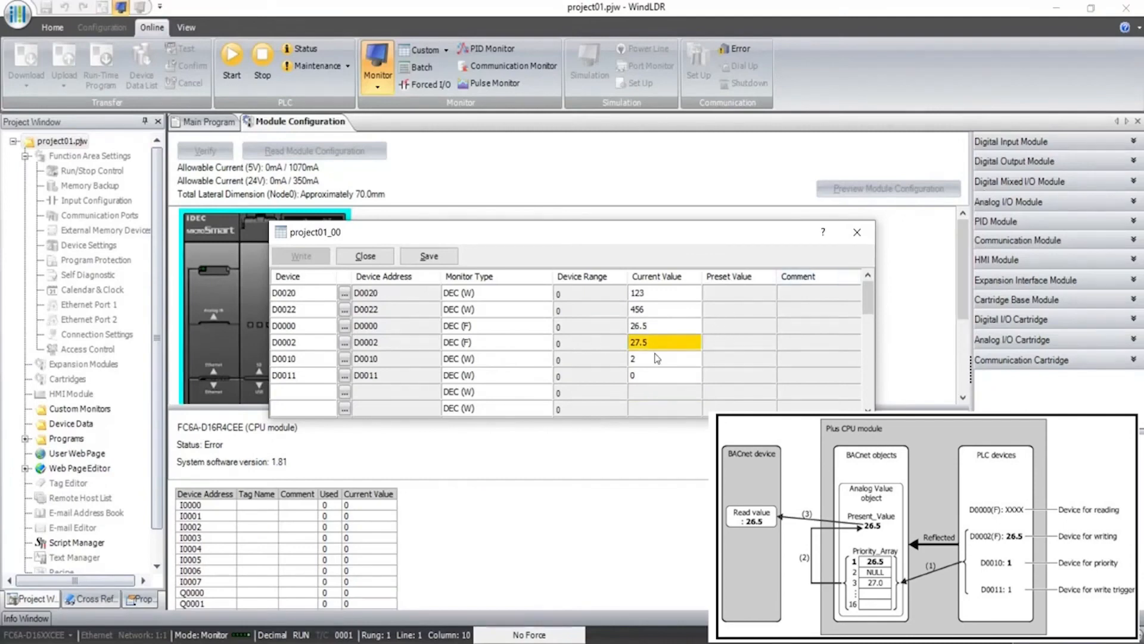
click(651, 361)
click(650, 358)
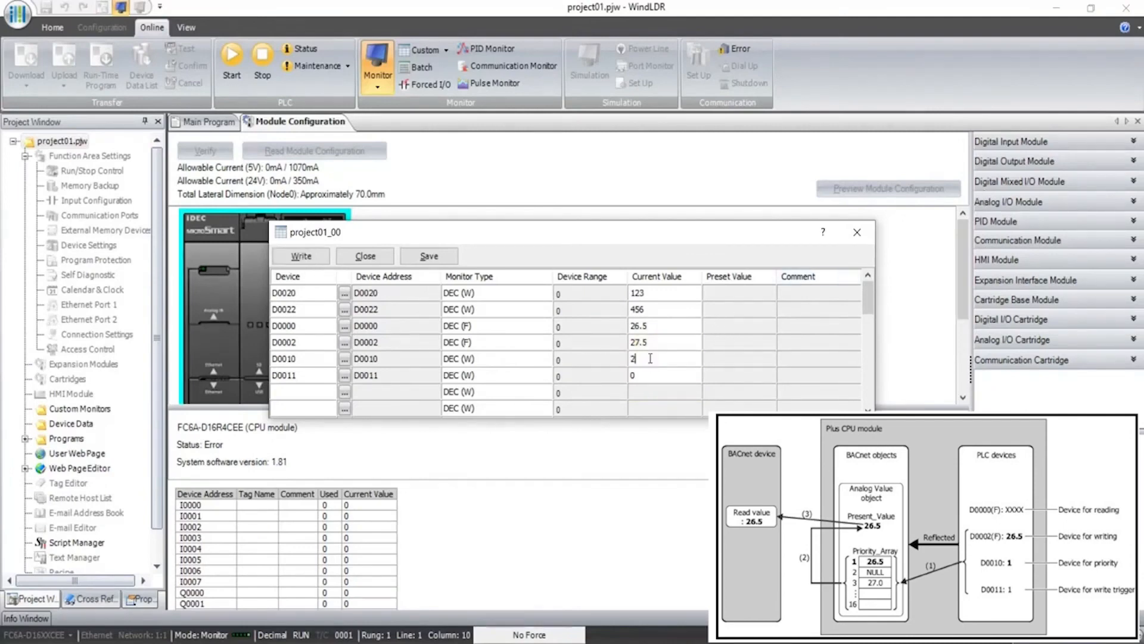
Write 30.5 to D0002 in the custom monitor.
click(651, 349)
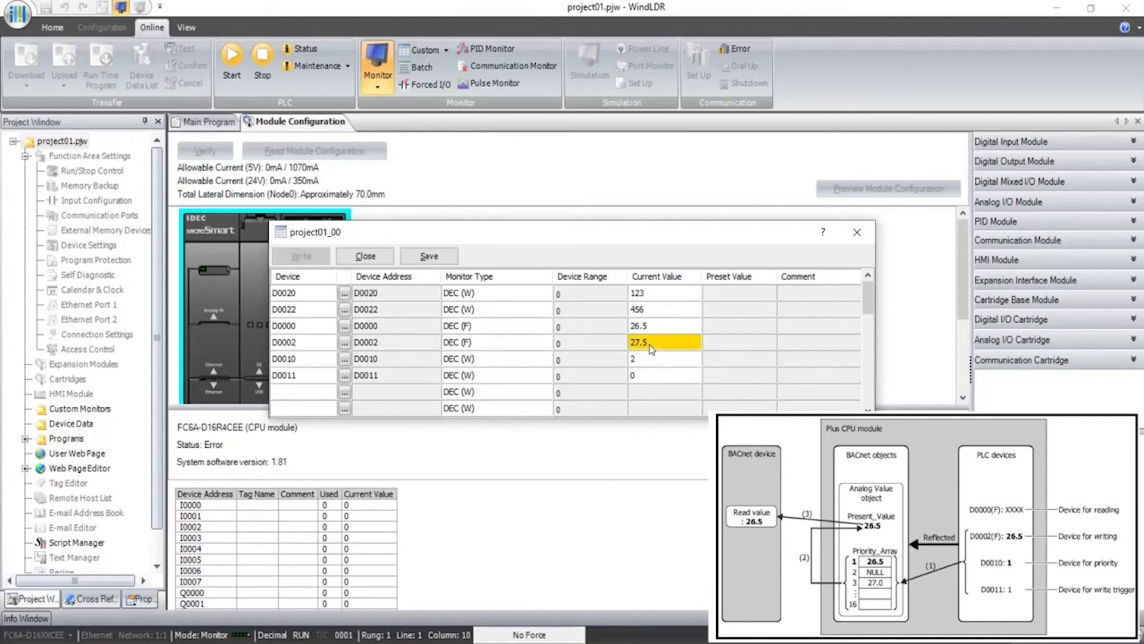
click(646, 347)
double_click(641, 344)
click(643, 342)
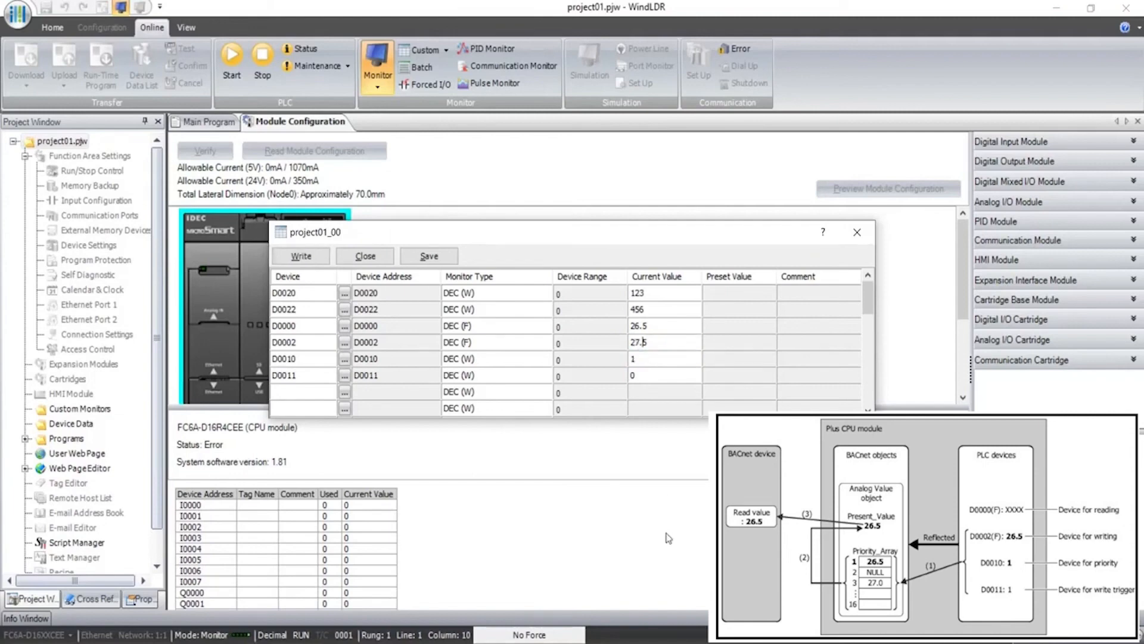
key(BackSpace)
key(BackSpace)
text(30)
key(Return)
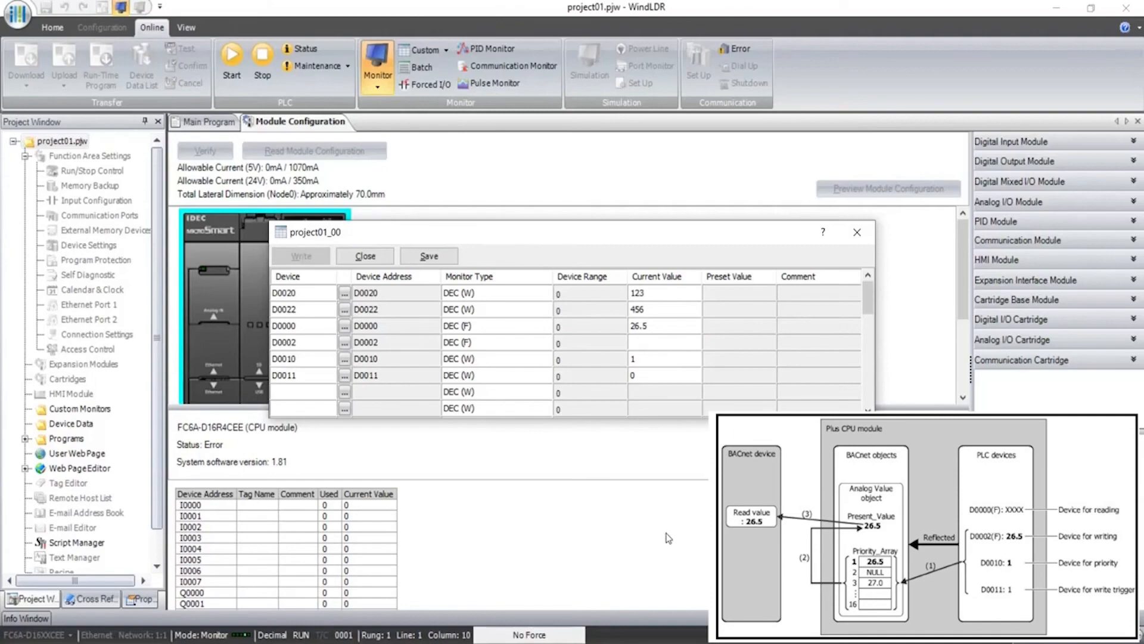
Write 1 to D0011 to trigger the Analog Value write at priority 1.
key(Down)
text(1)
key(Return)
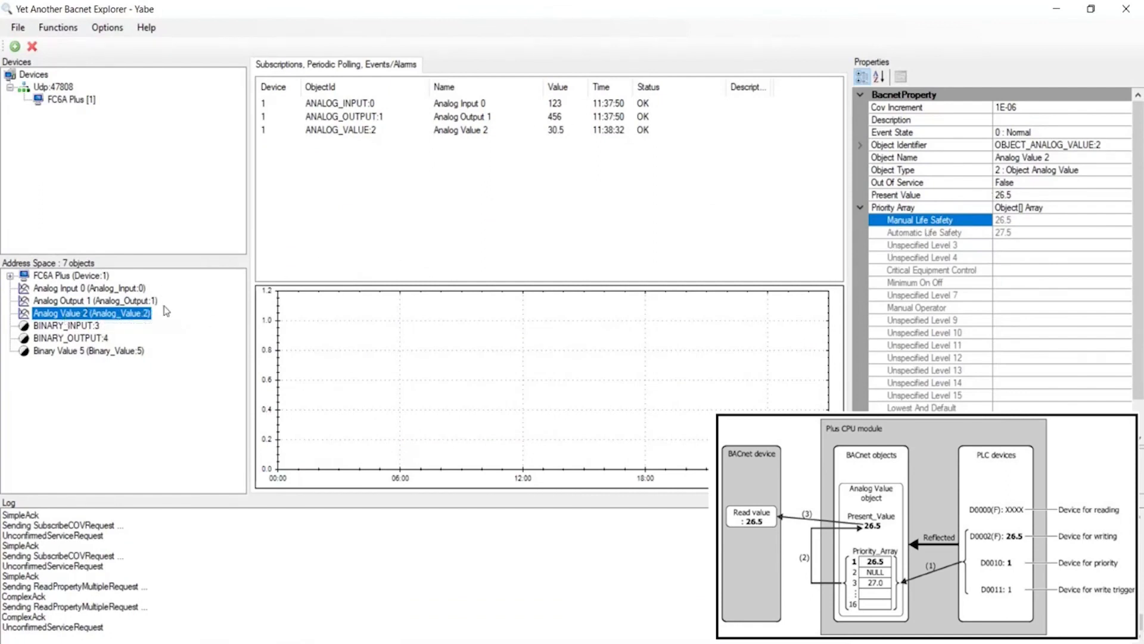
Switch to Yabe, reload the properties of Analog Value 2, and expand its Priority Array to check the entries.
click(66, 314)
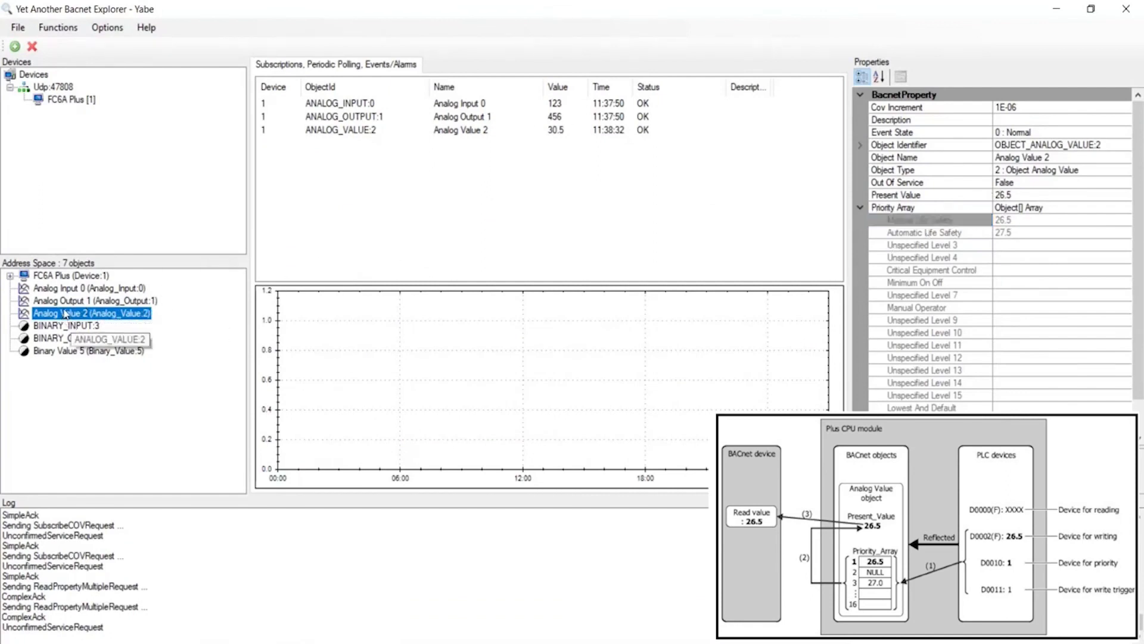
click(67, 302)
click(72, 313)
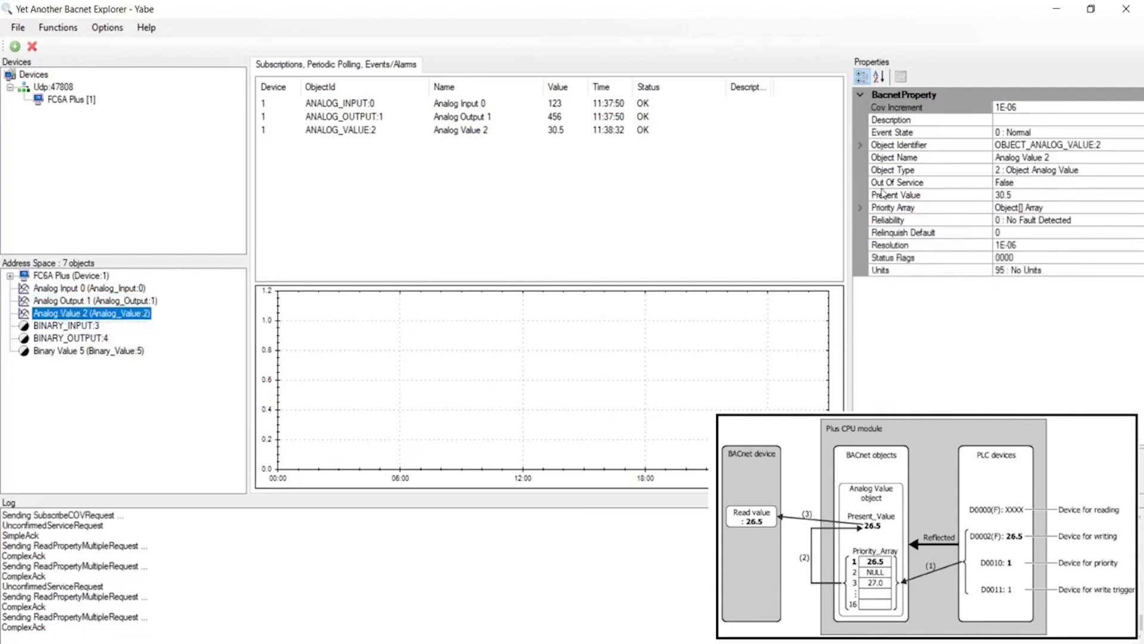
click(860, 207)
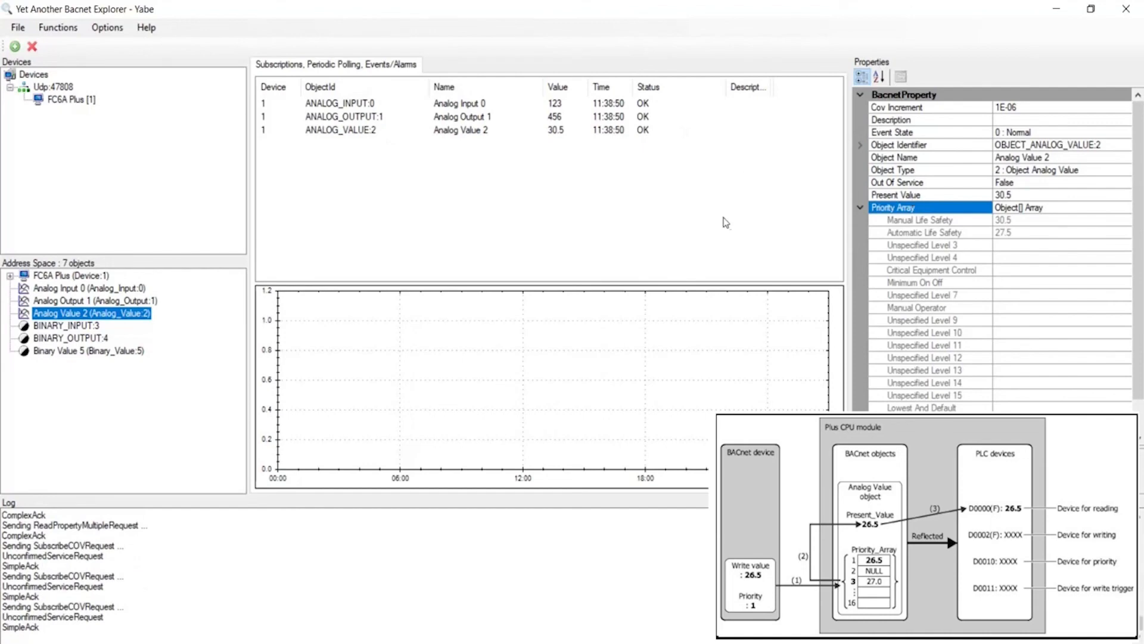
click(860, 207)
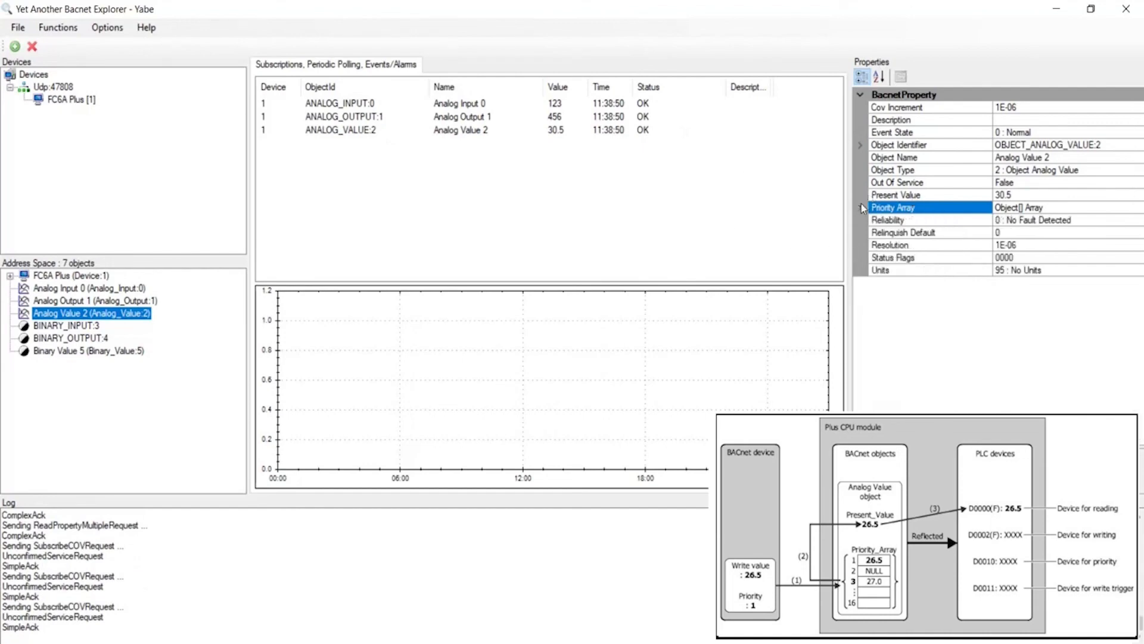
click(860, 207)
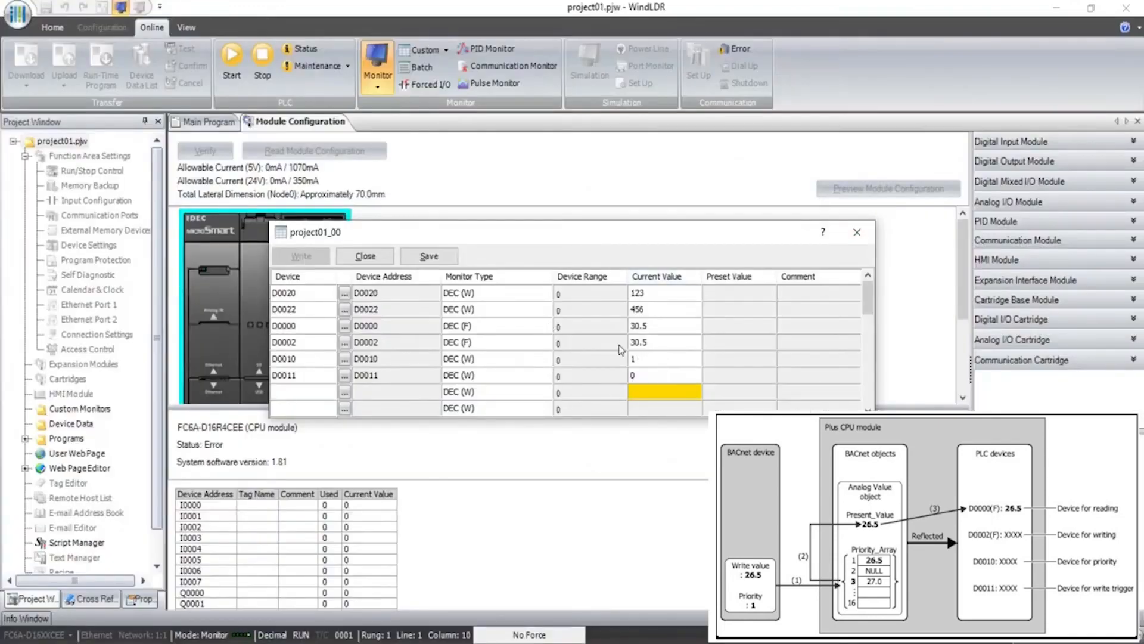
Switch to WindLDR and review the D0002, D0010 and D0011 values in the custom monitor.
click(656, 343)
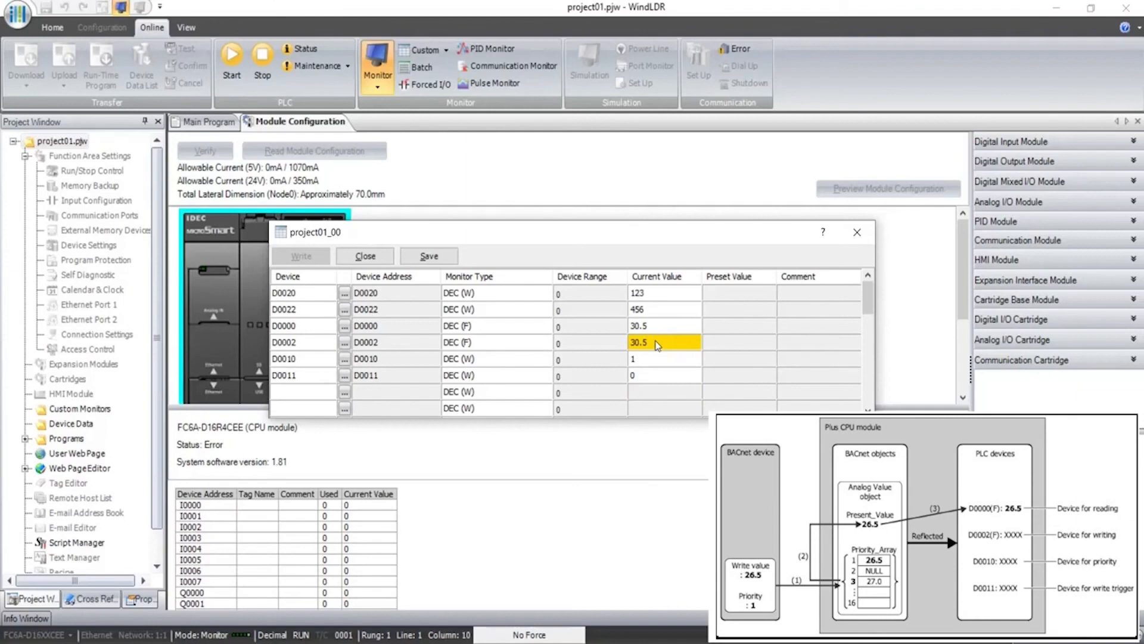
click(641, 359)
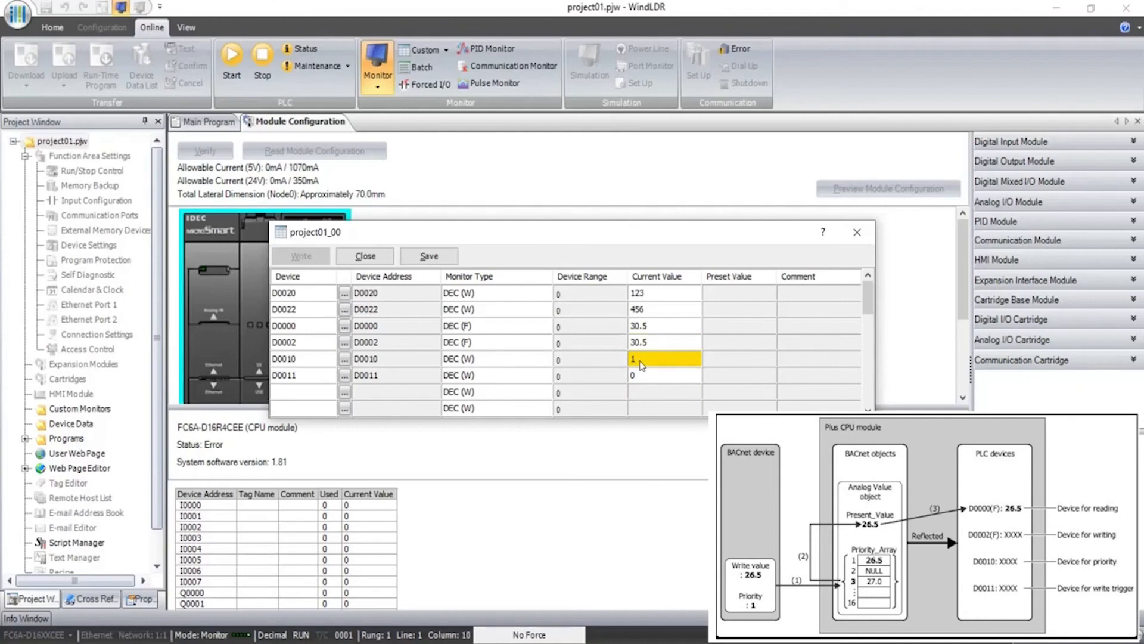
click(642, 378)
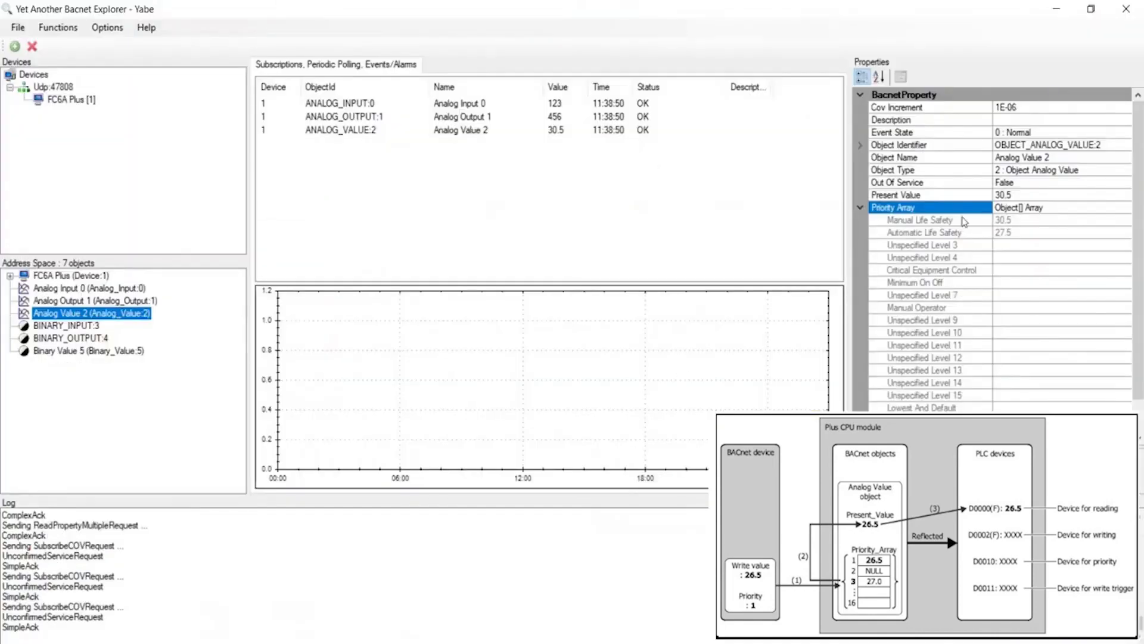
Switch to Yabe, collapse the Priority Array, and remove the subscriptions for Analog Input 0, Analog Output 1 and Analog Value 2.
click(861, 208)
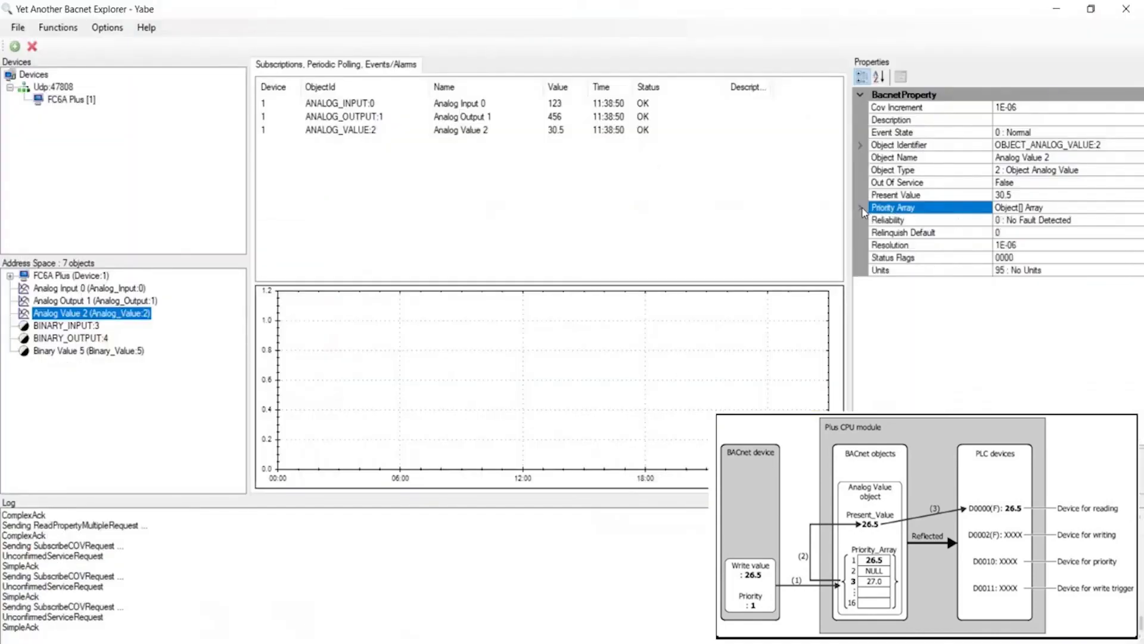
click(862, 208)
click(862, 210)
drag(438, 176, 344, 108)
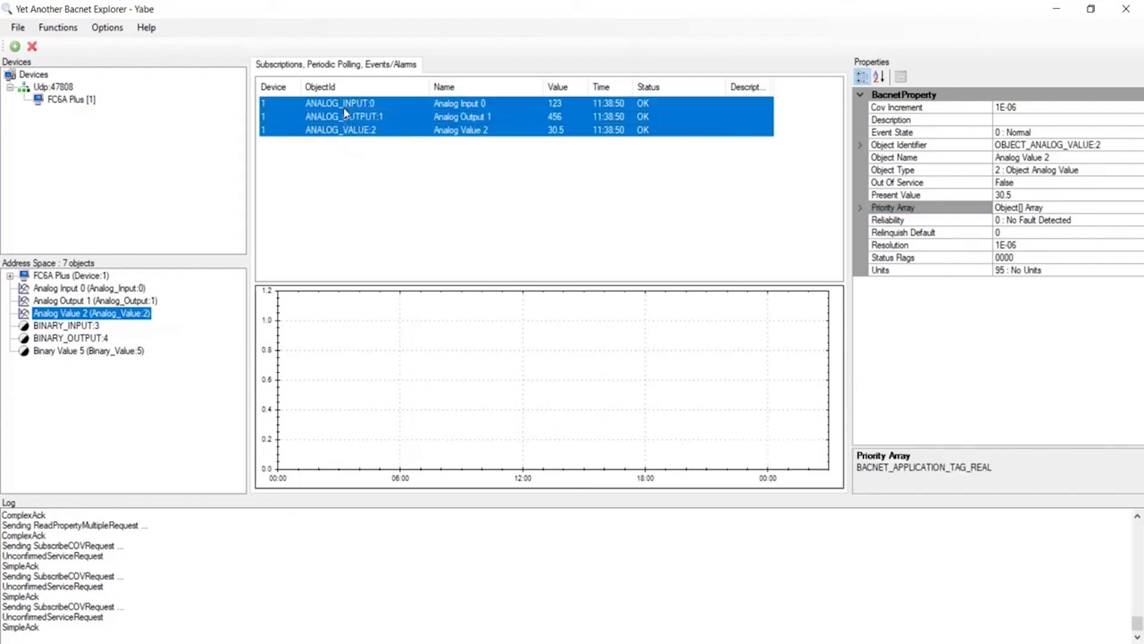
key(Delete)
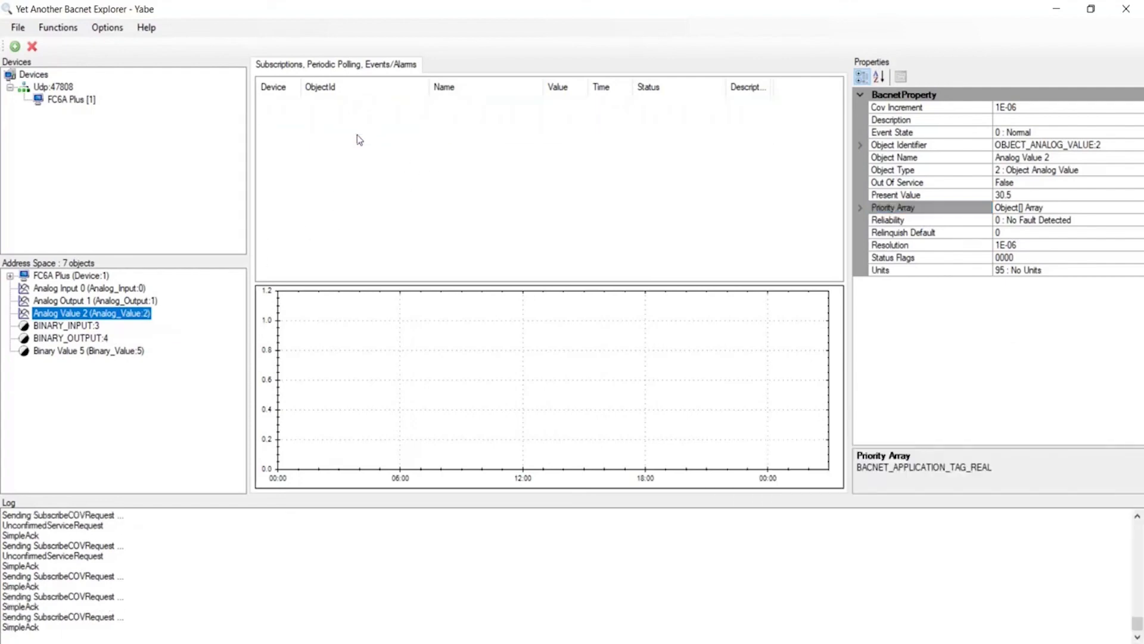
Subscribe to Binary Input 3, Binary Output 4 and Binary Value 5.
click(48, 326)
shift+click(45, 338)
shift+click(45, 351)
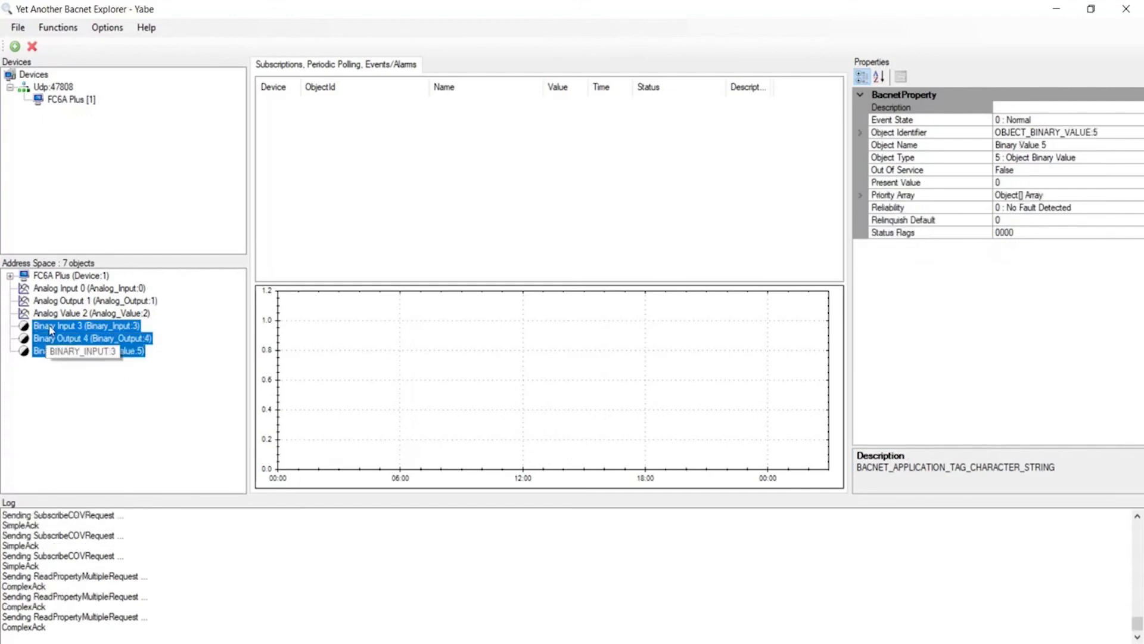
drag(46, 351, 410, 192)
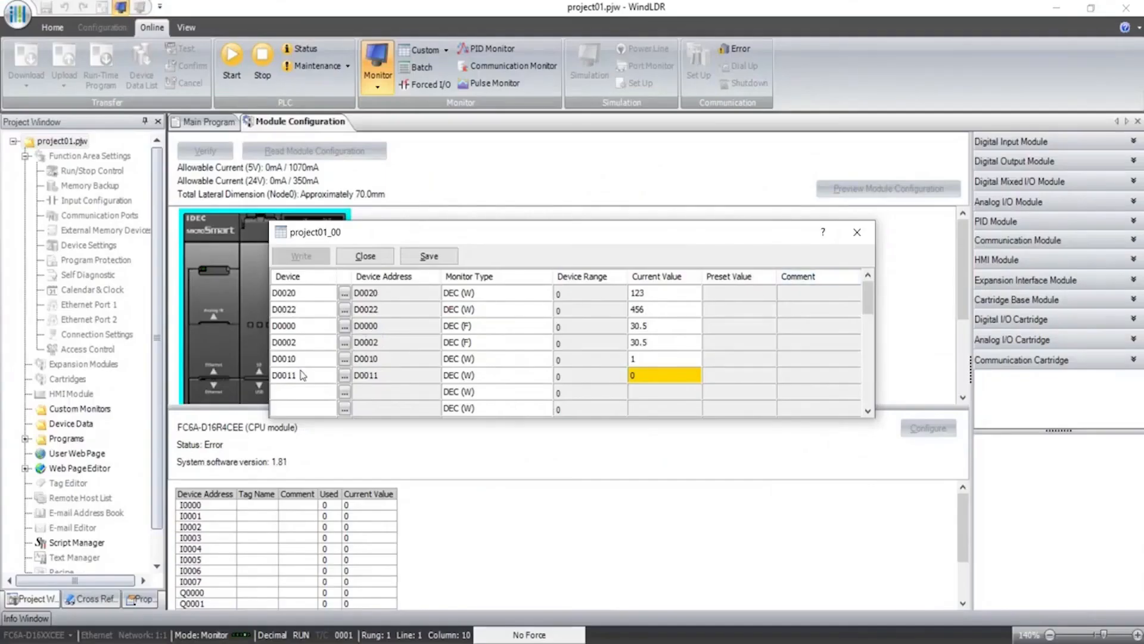
Clear the D0020, D0022, D0000, D0002, D0010 and D0011 entries from the custom monitor.
click(303, 375)
click(303, 293)
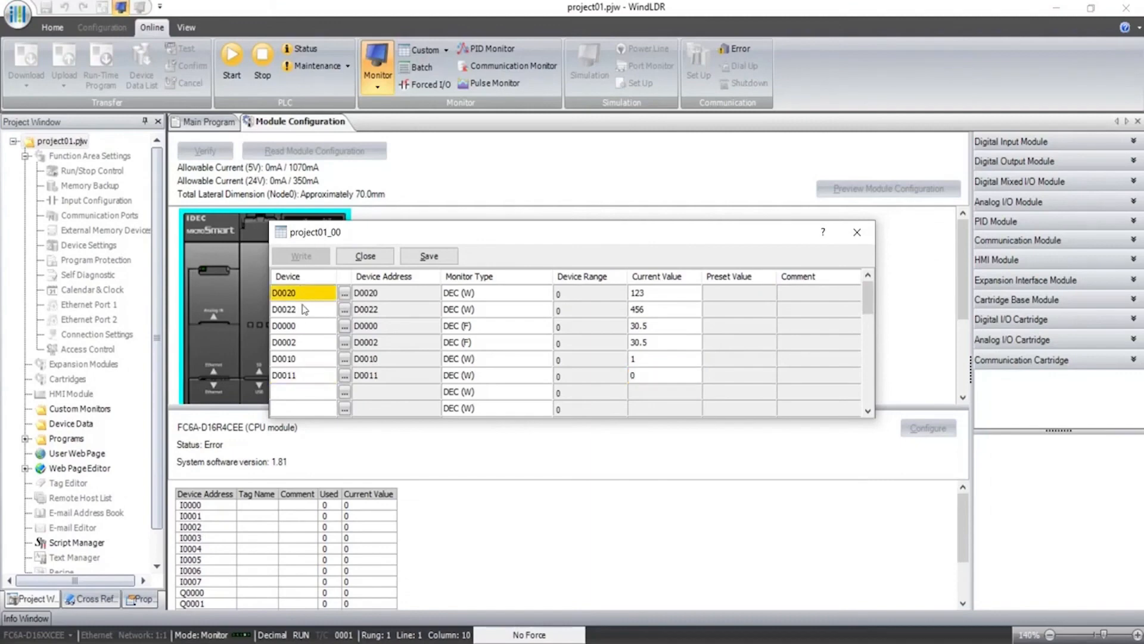
key(Delete)
key(Delete)
key(Delete)
key(Delete)
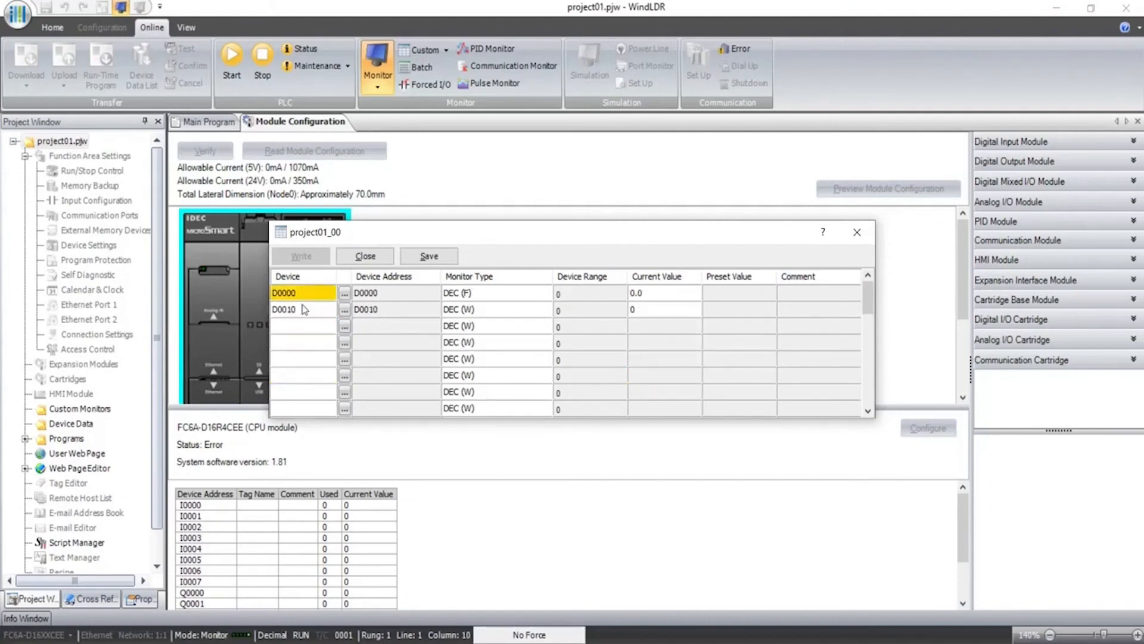
key(Delete)
key(Delete)
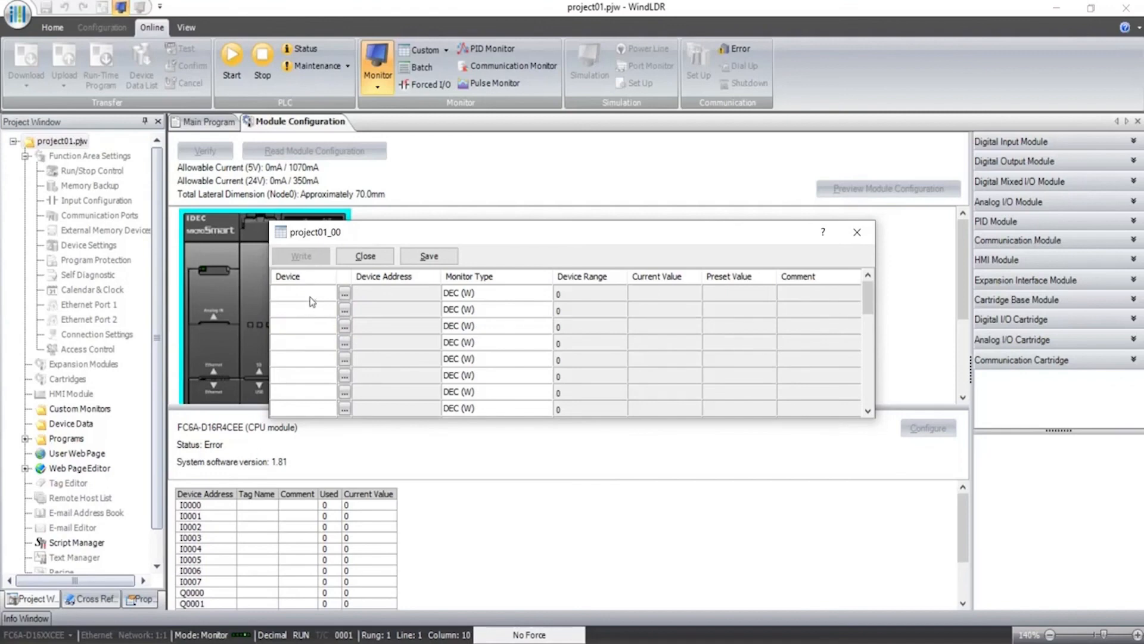
Add devices M0000 and M0001 to the first two rows of the custom monitor.
text(m)
key(Return)
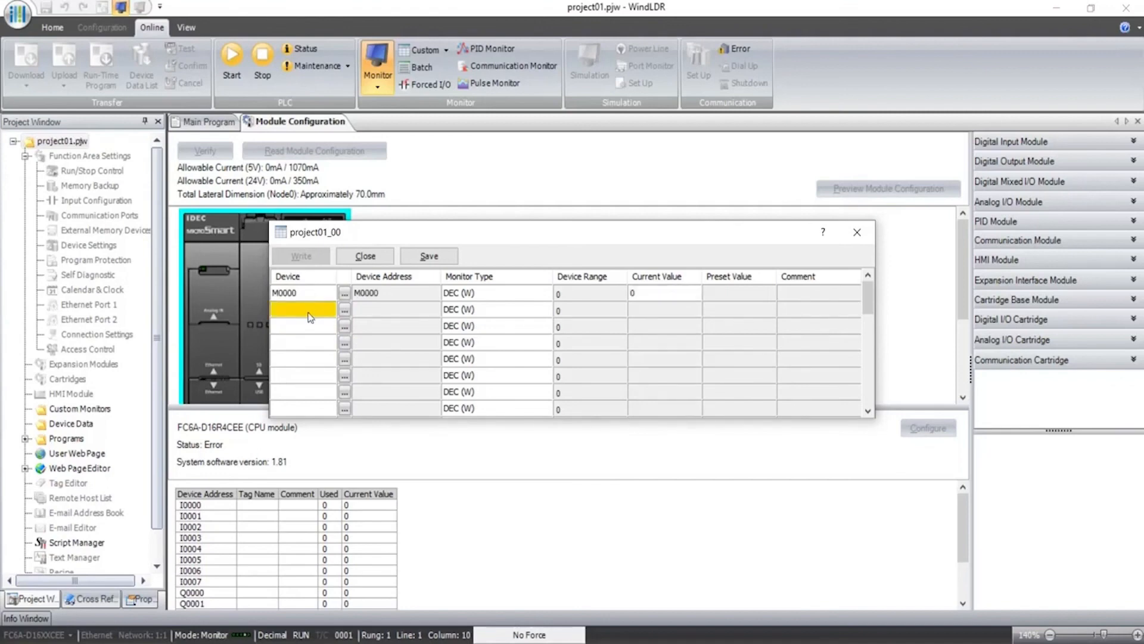
text(m1)
key(Return)
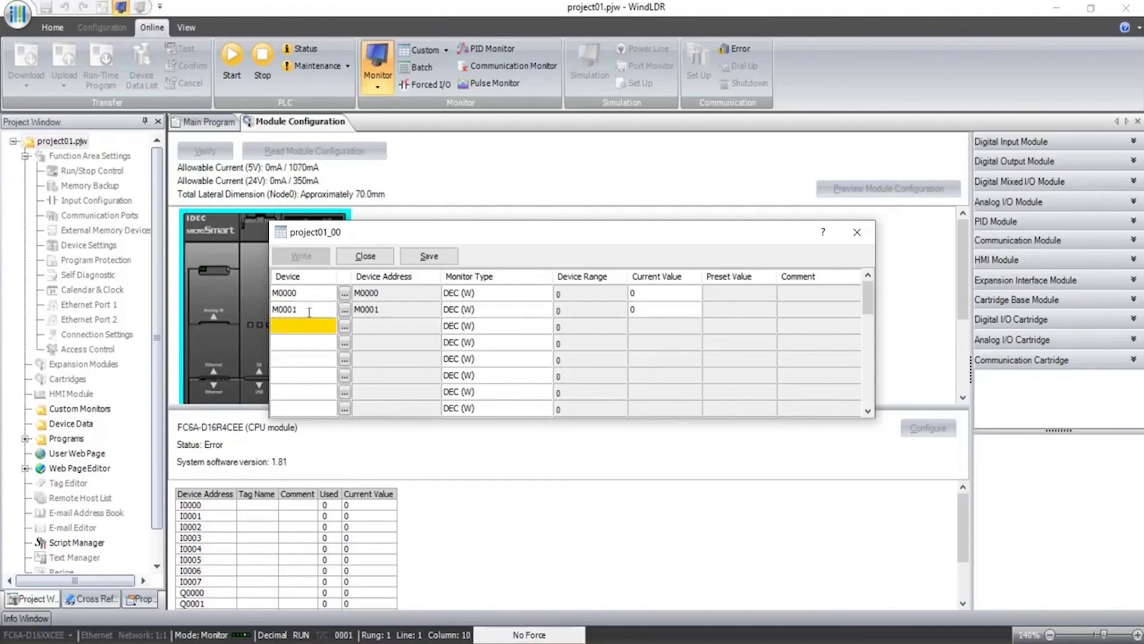
Glance at the binary subscriptions in Yabe, return to WindLDR, and try to write 1 to M0000 while its type is DEC (W).
key(alt+Tab)
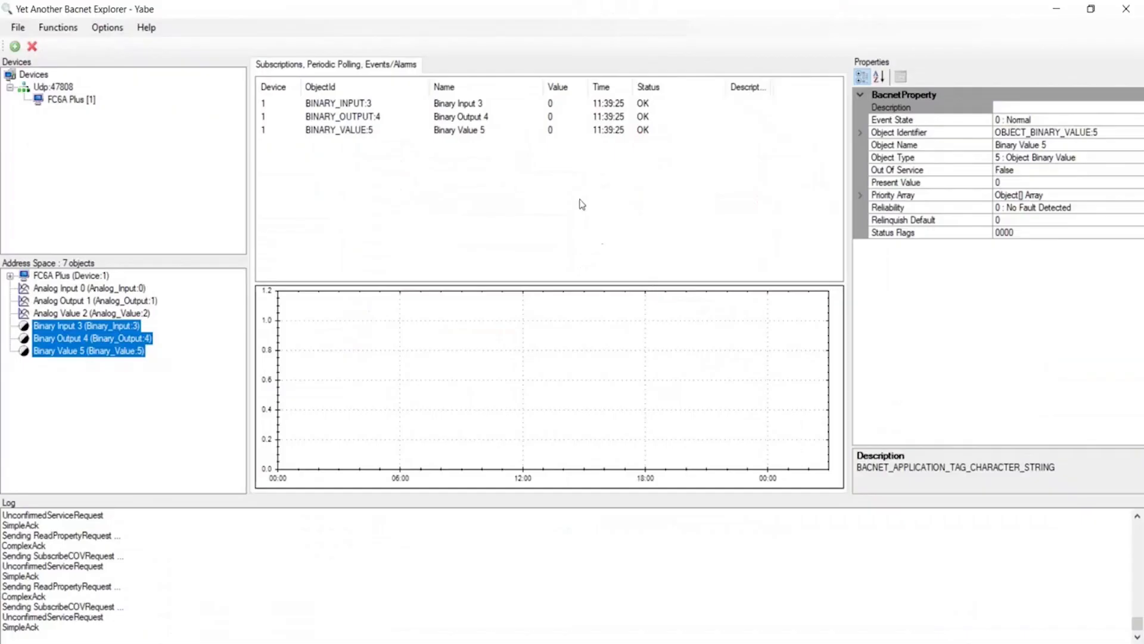
key(alt+Tab)
click(664, 294)
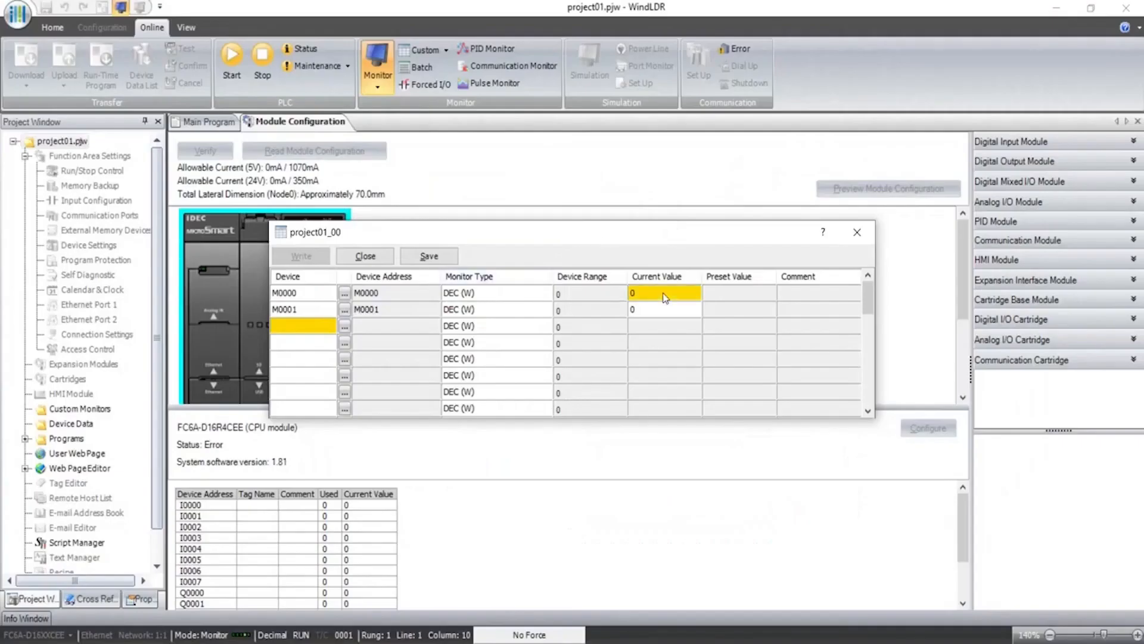
click(665, 295)
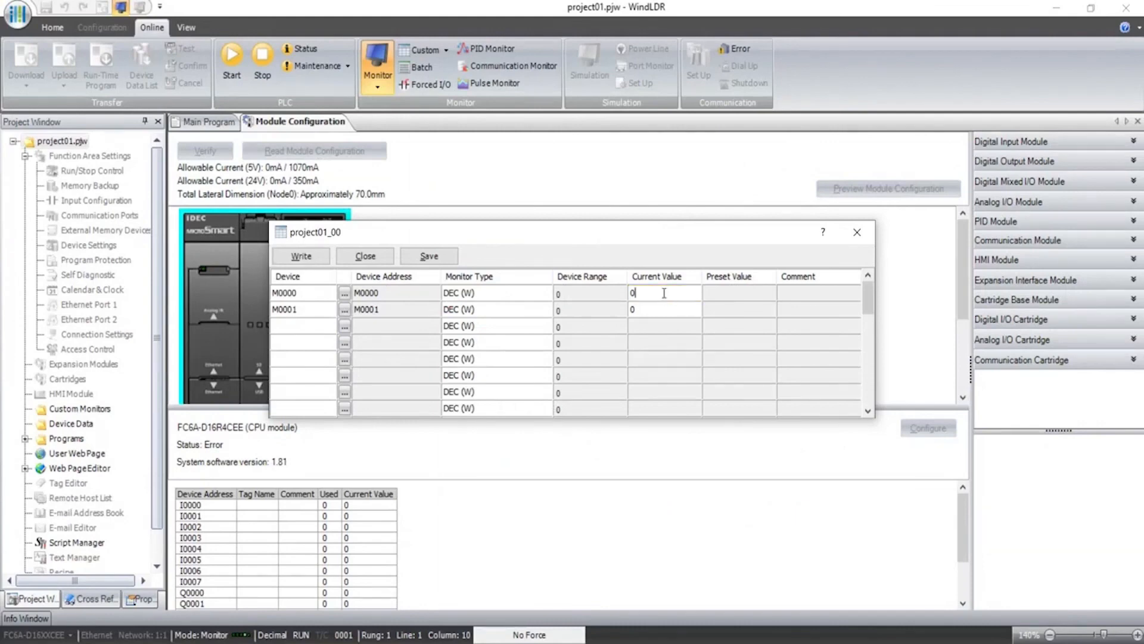
text(1)
key(Return)
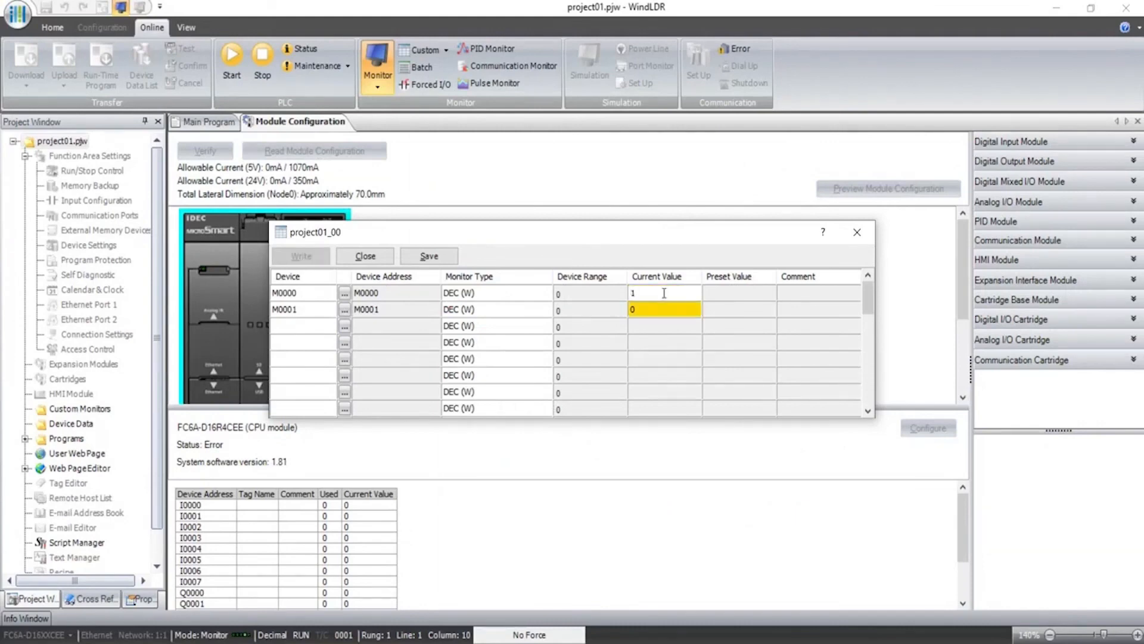
Set the monitor type of M0000 and M0001 to BIN (B) and the current value of M0000 to 1.
click(546, 296)
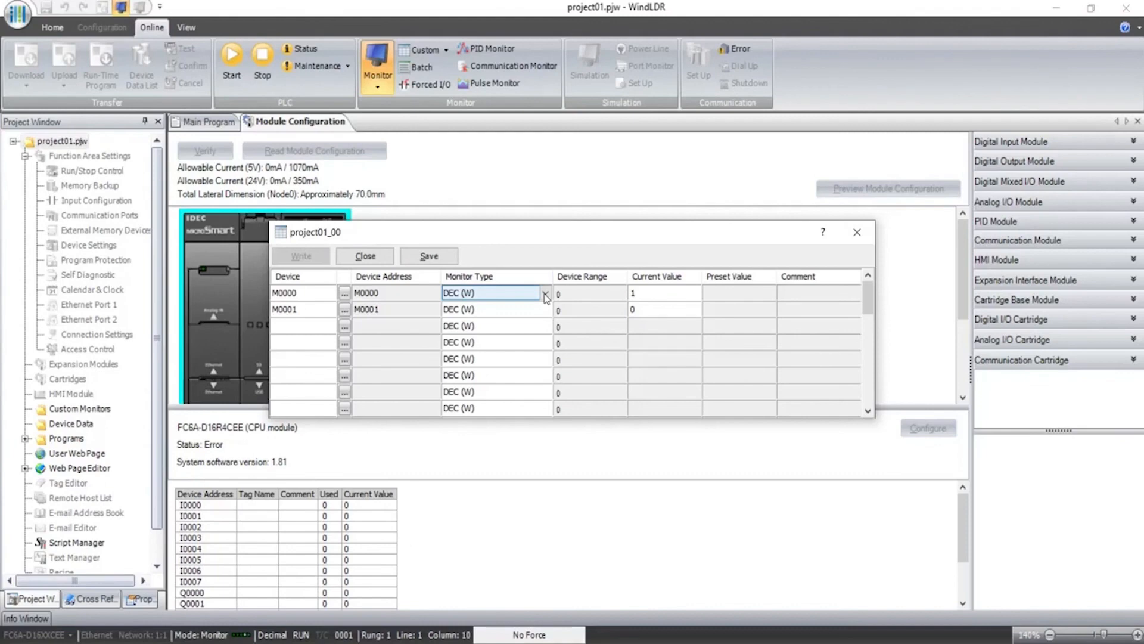
click(545, 295)
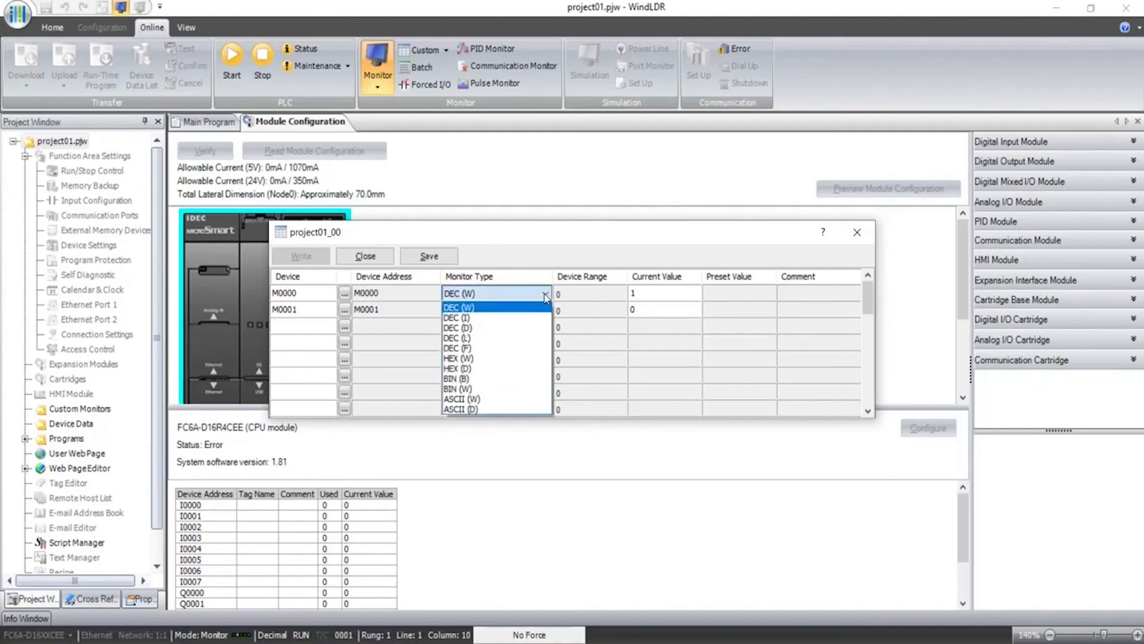
click(531, 379)
click(543, 314)
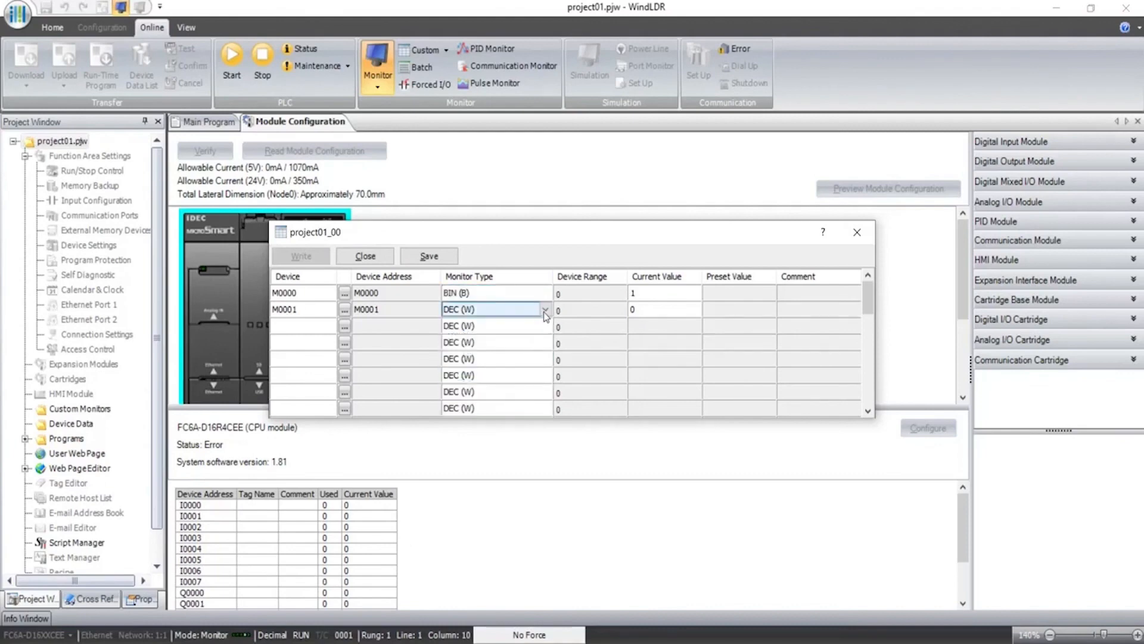
click(545, 310)
click(512, 395)
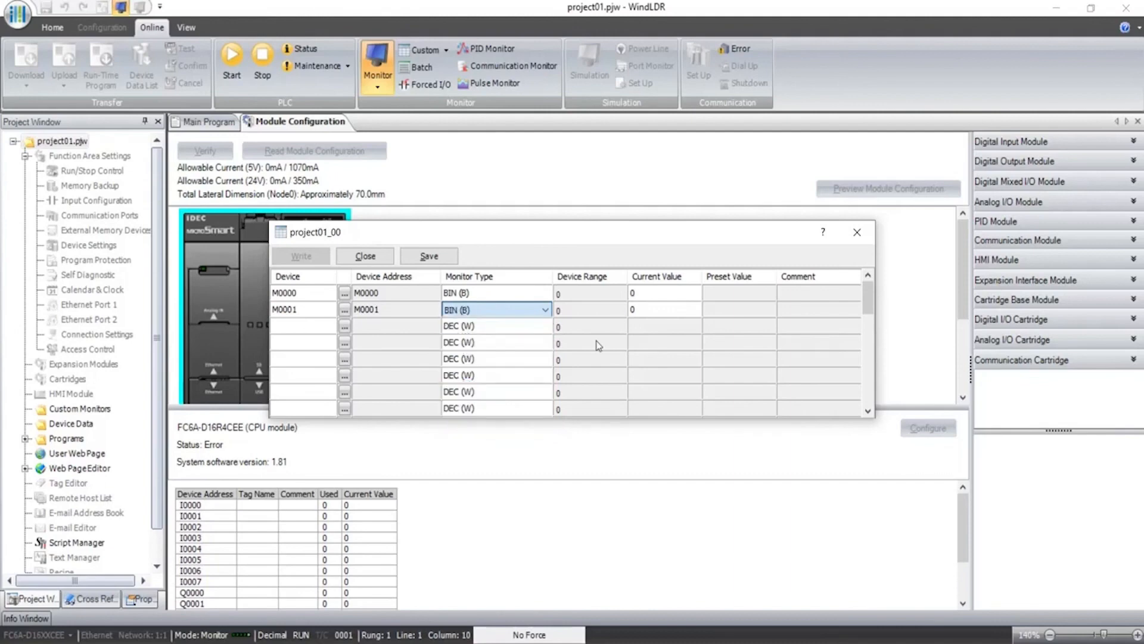
double_click(638, 293)
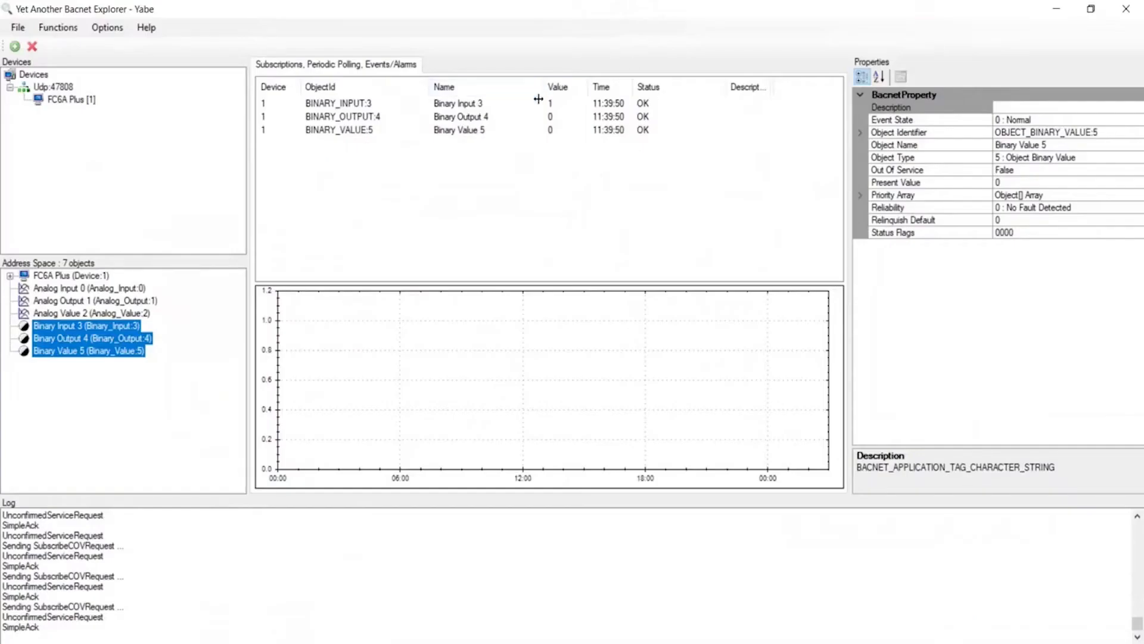
Switch to Yabe, check Binary Input 3, and try to write a Present Value of 1 with all three binary objects selected.
click(478, 104)
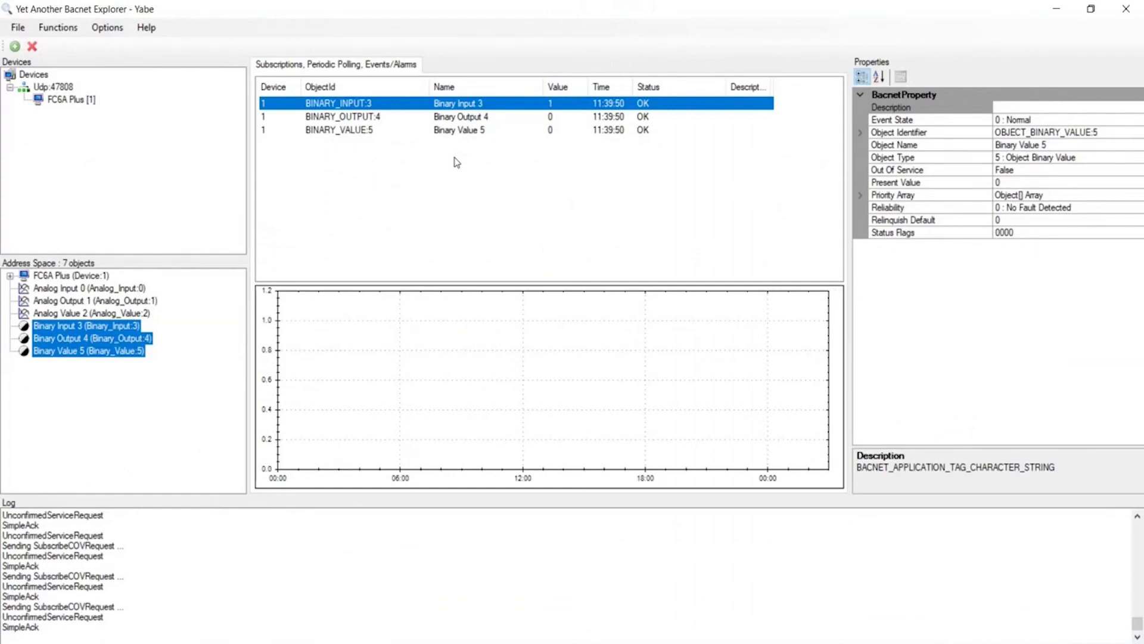
click(471, 117)
click(1021, 182)
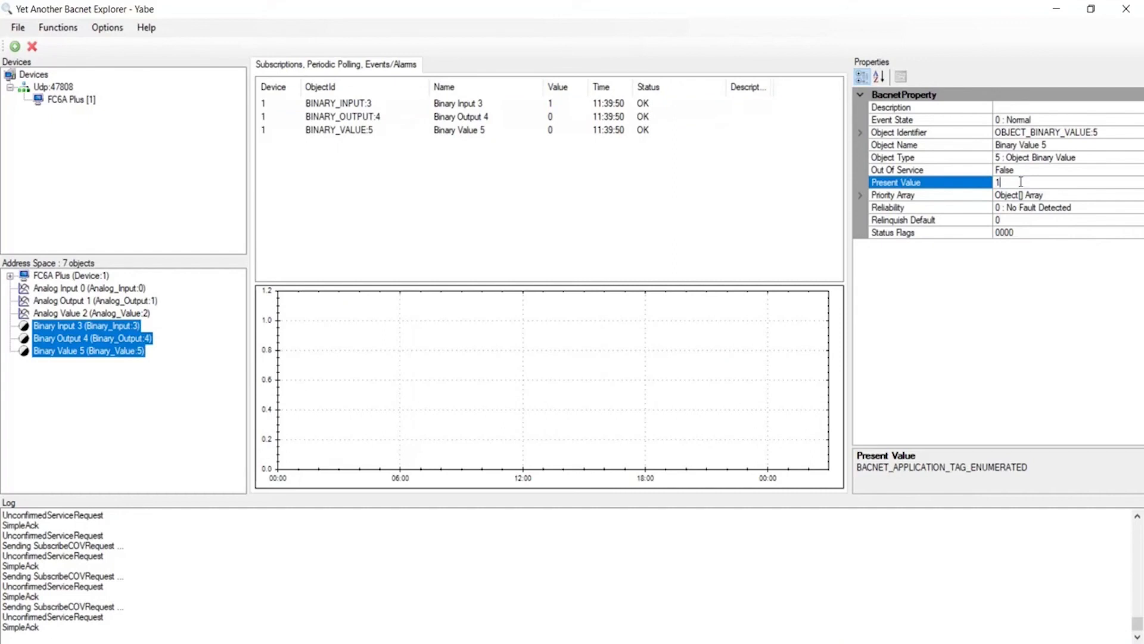
text(1)
key(Return)
click(634, 386)
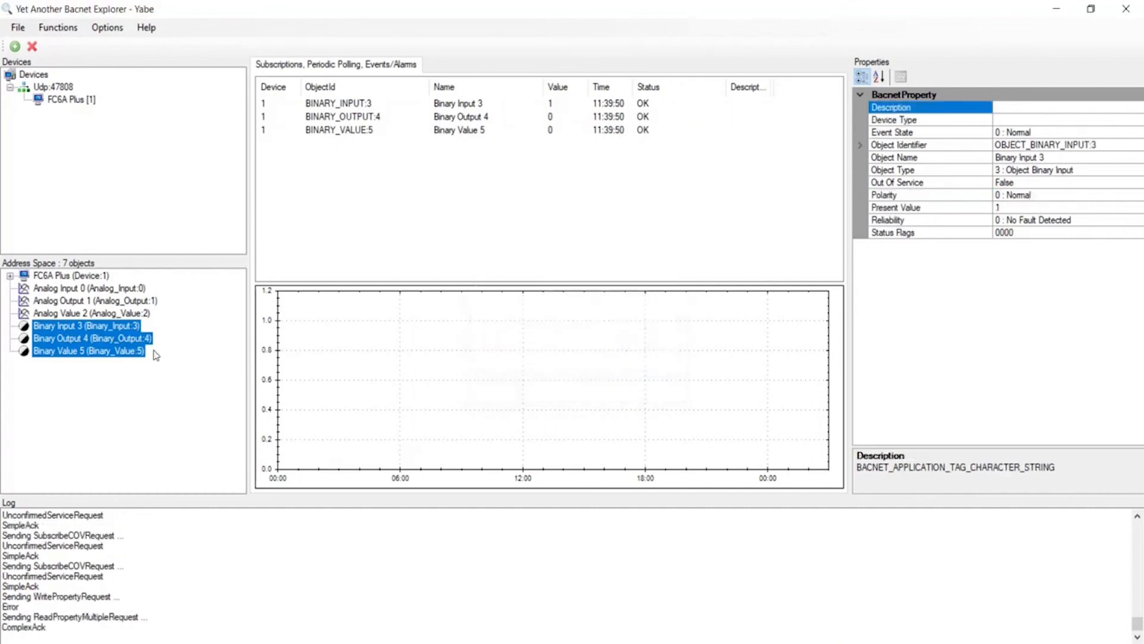
Select only Binary Output 4 in the address space and set its Present Value to 1.
click(143, 351)
click(111, 340)
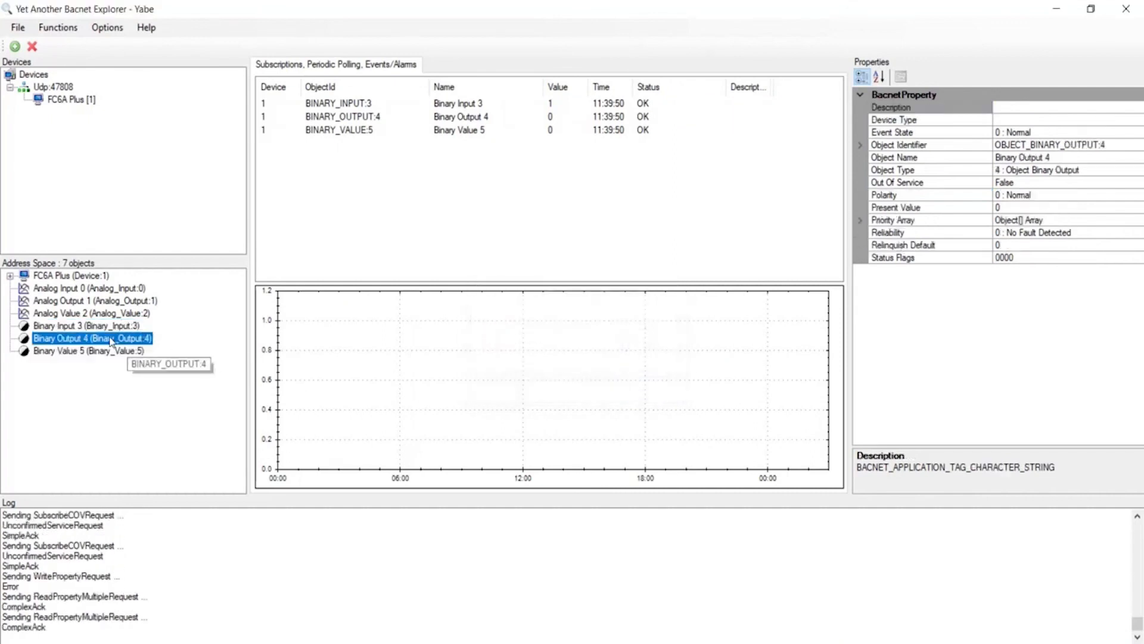
click(1017, 198)
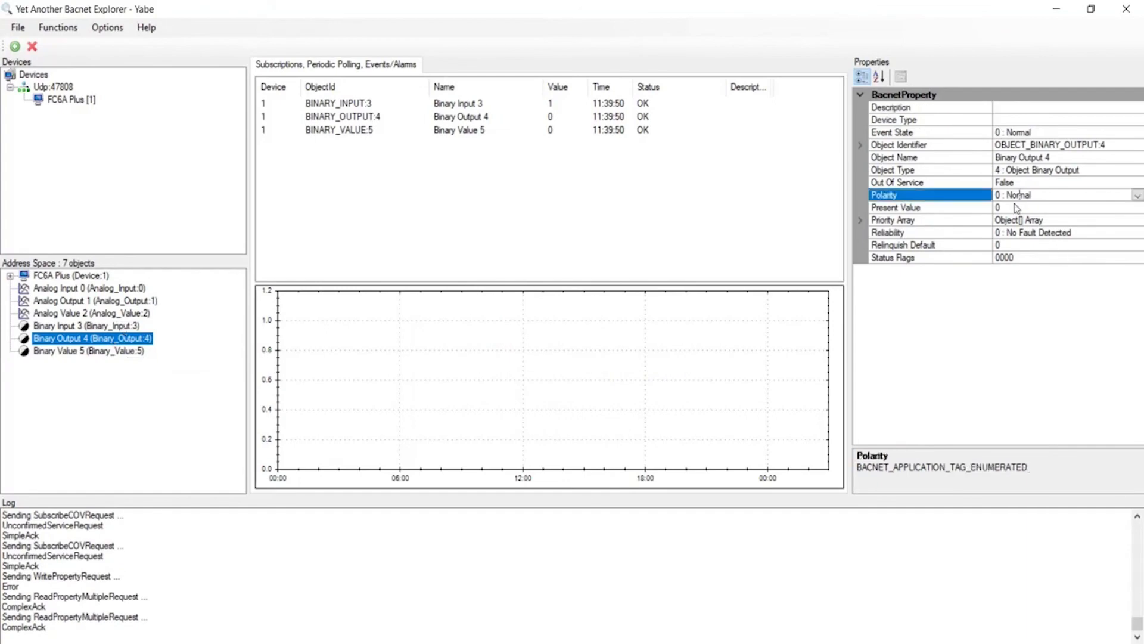
click(1015, 206)
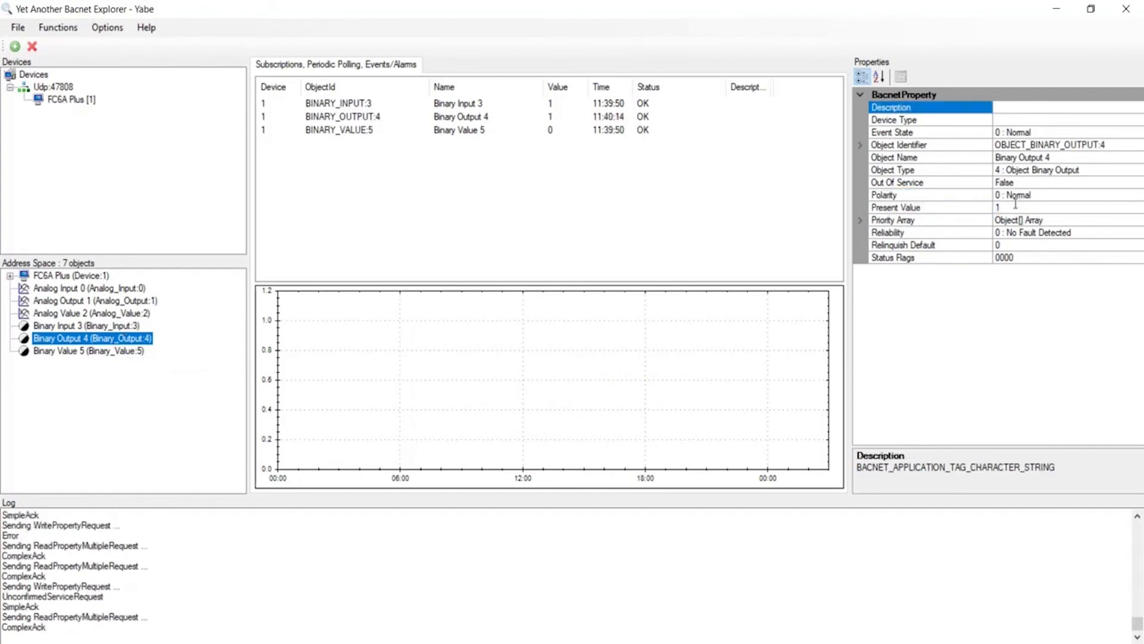
Switch to WindLDR, change the monitored device M0001 to M0002, and check its current value.
key(alt+Tab)
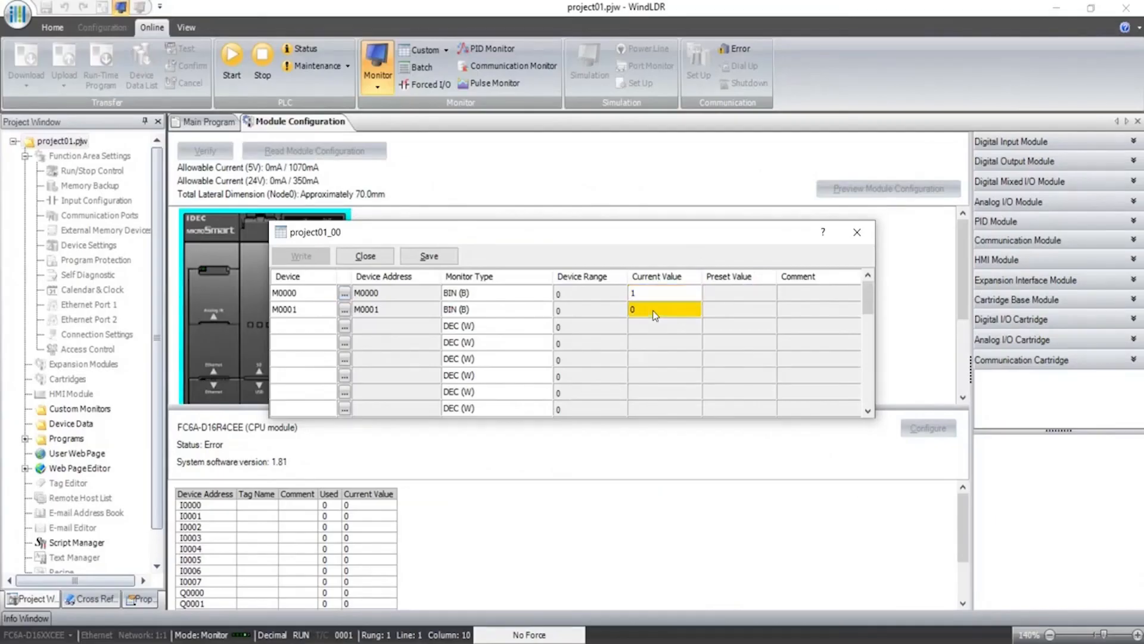
click(305, 305)
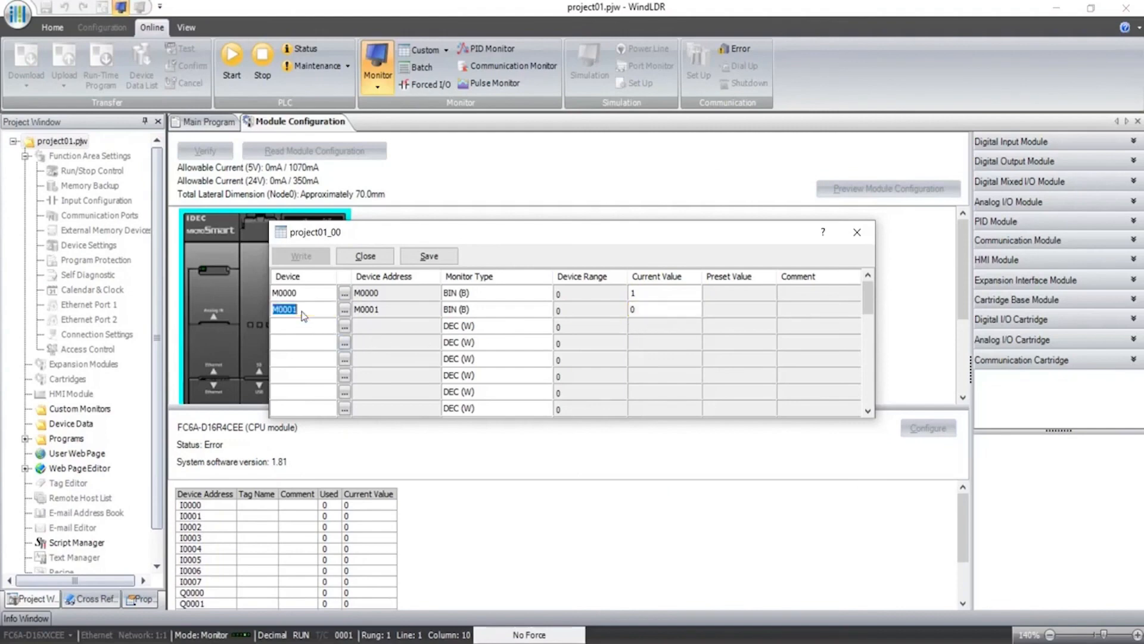
key(Return)
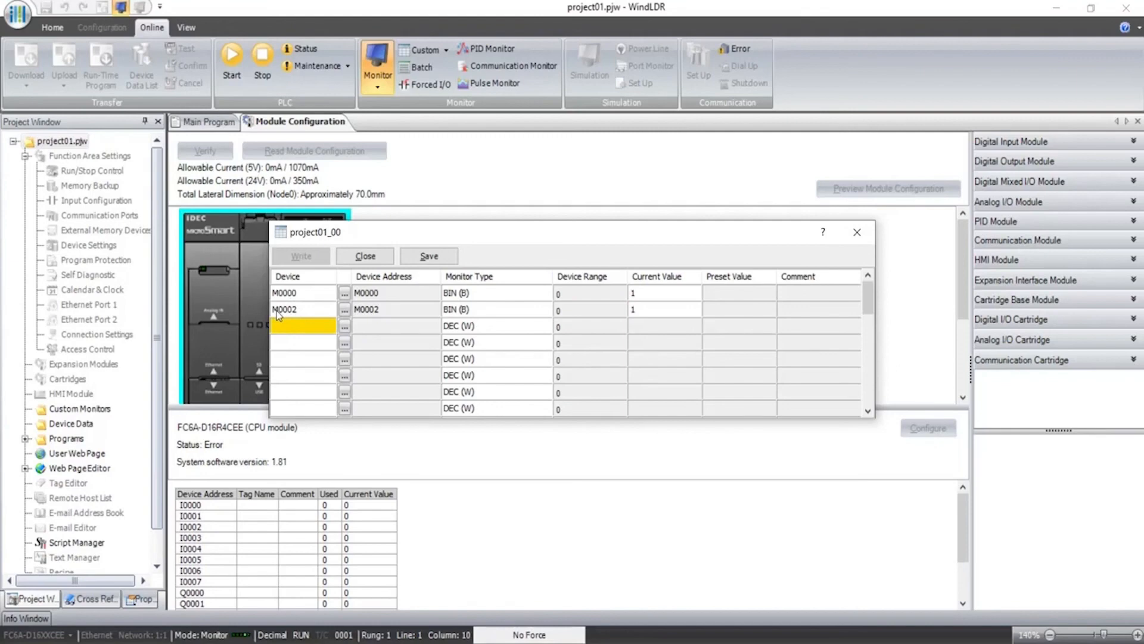
click(647, 311)
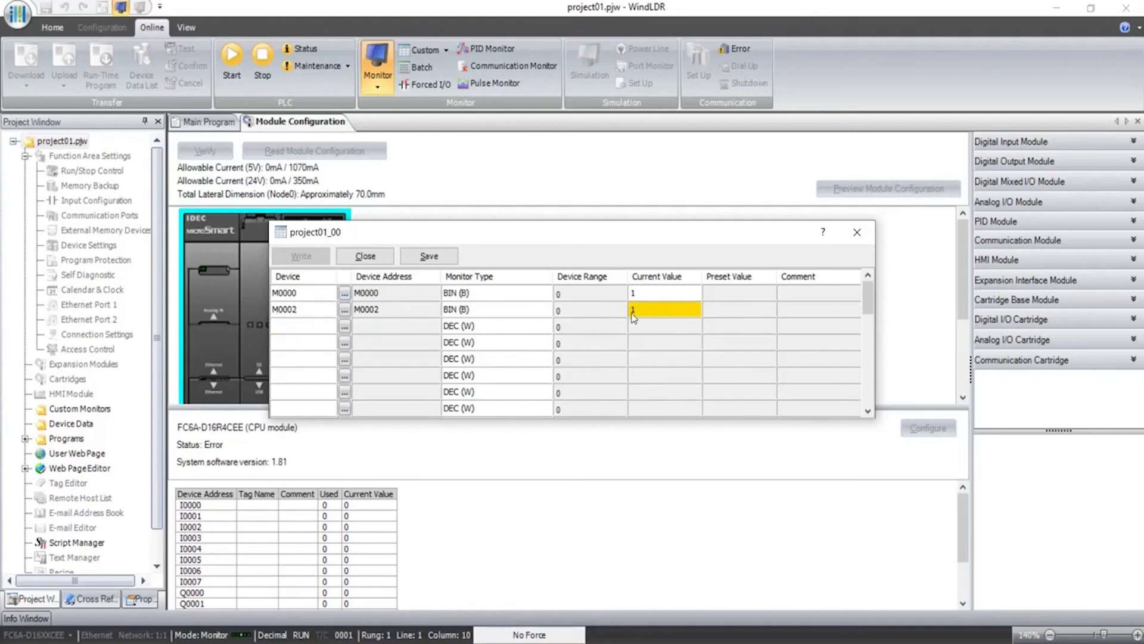
Close the custom monitor, stop monitoring, and open the BACnet/IP configuration of Ethernet Port 1.
click(856, 236)
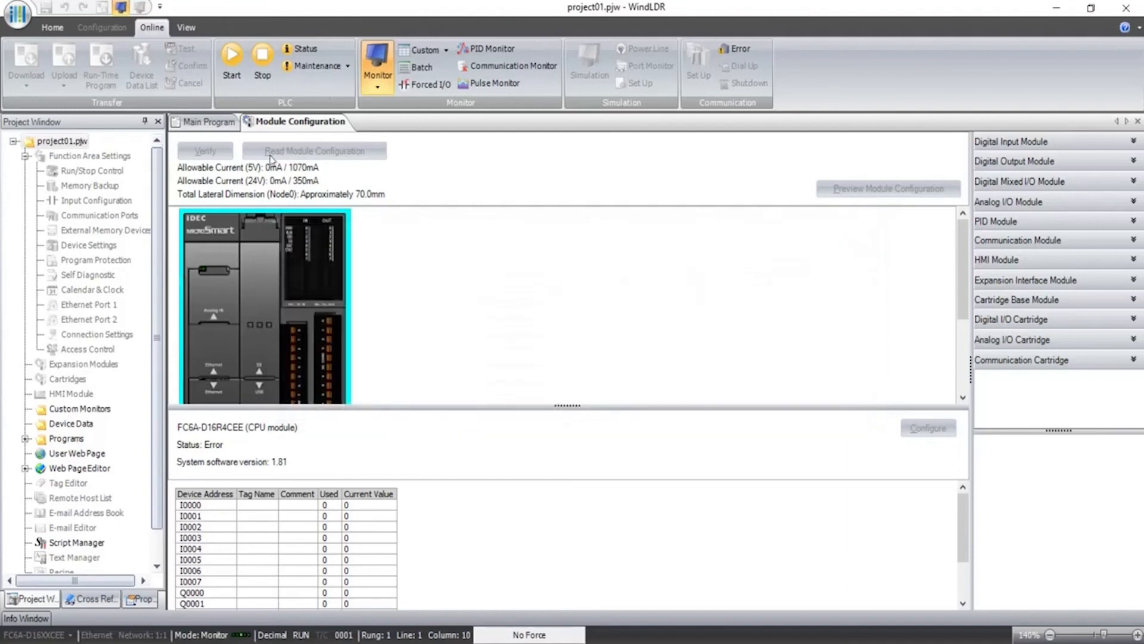
click(377, 61)
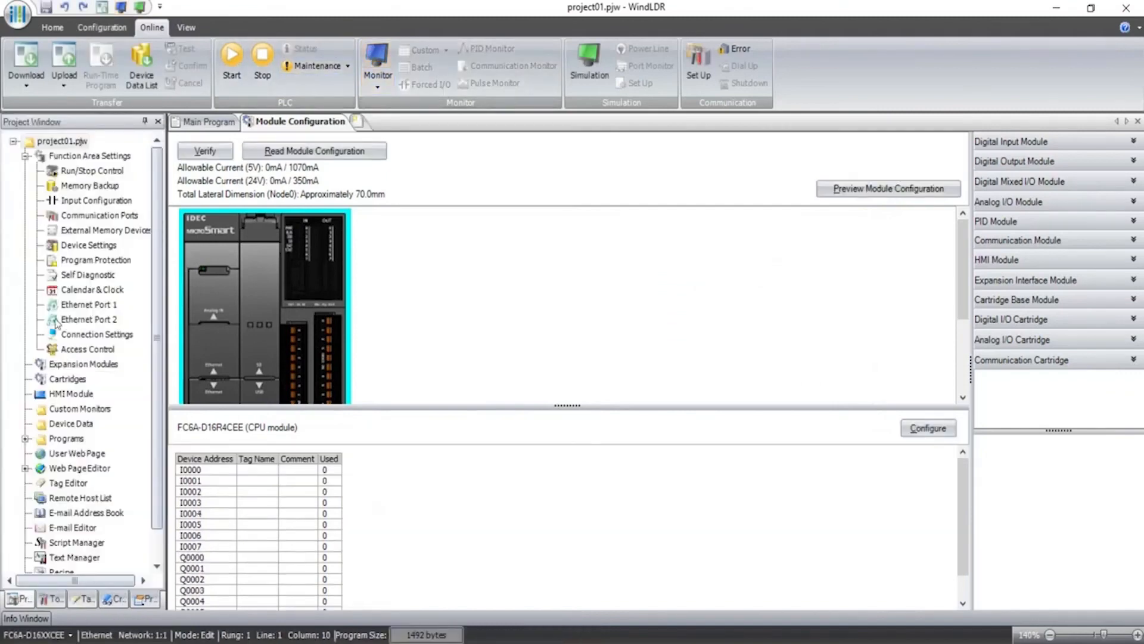
click(85, 307)
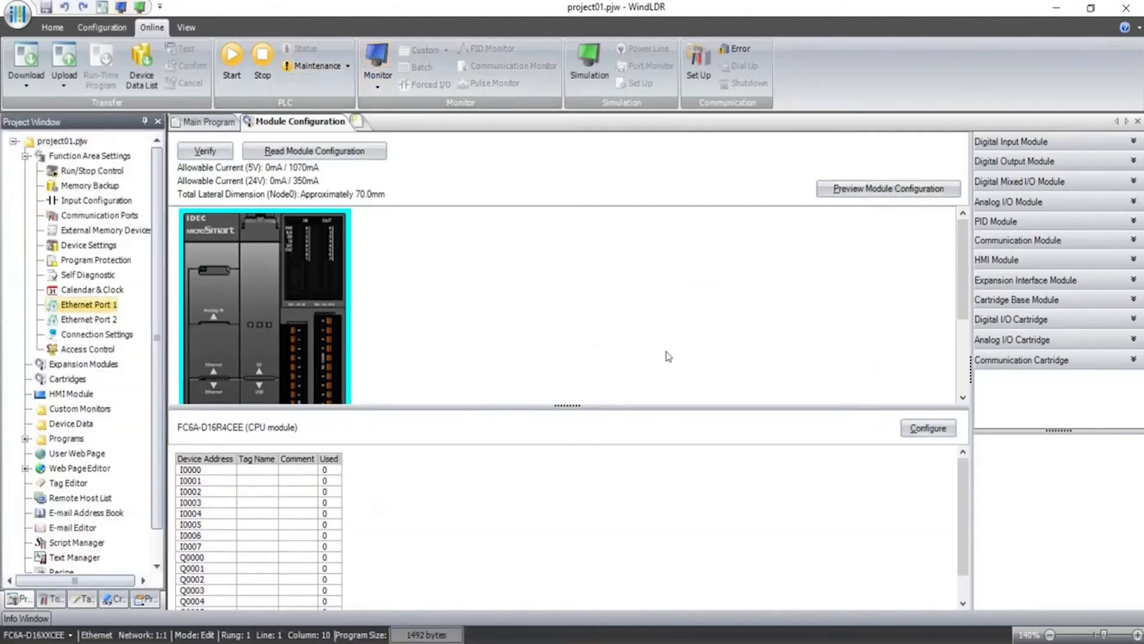
key(Return)
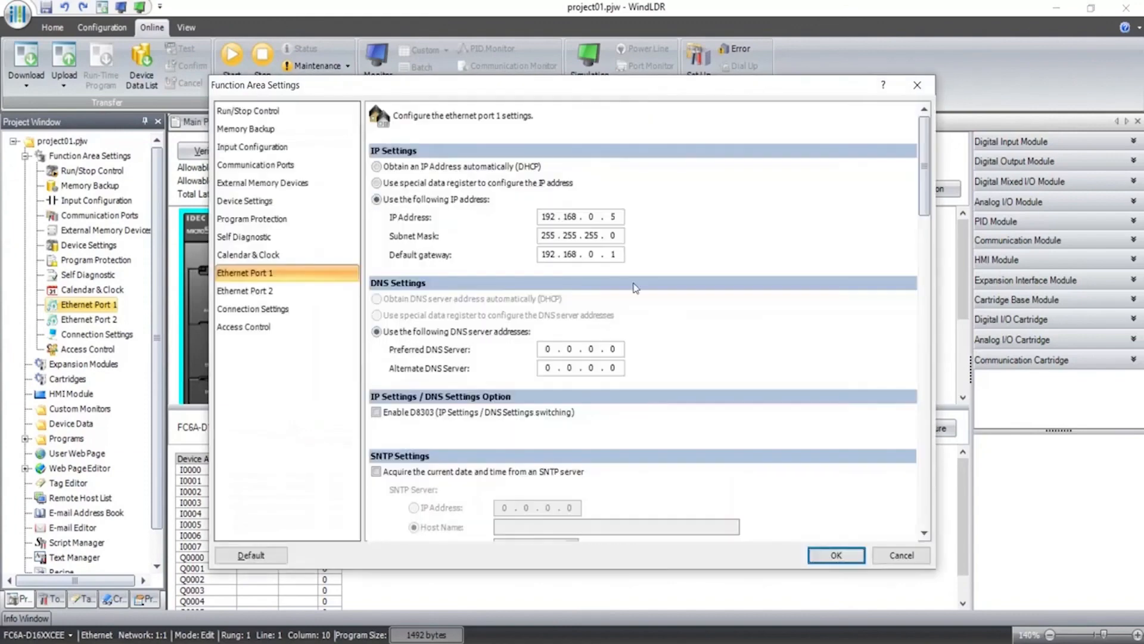
scroll(673, 317, down, 3)
scroll(673, 316, down, 1)
drag(924, 236, 927, 530)
click(534, 451)
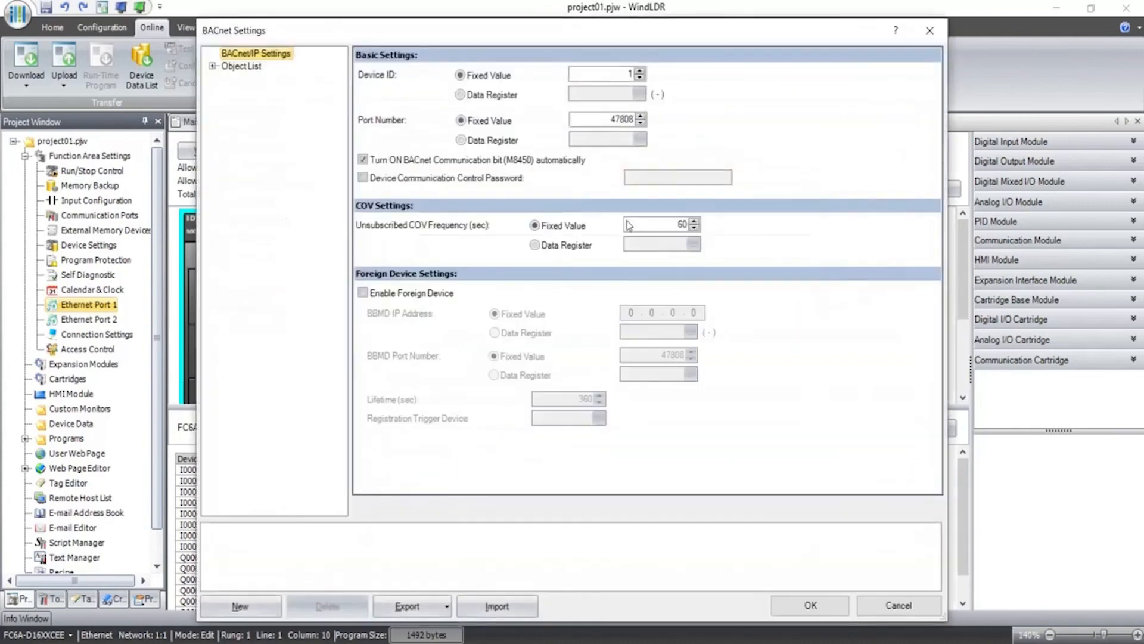
Review the Present_Value, priority and write trigger devices assigned to Binary Value 5, and close the settings without changes.
click(213, 66)
click(225, 154)
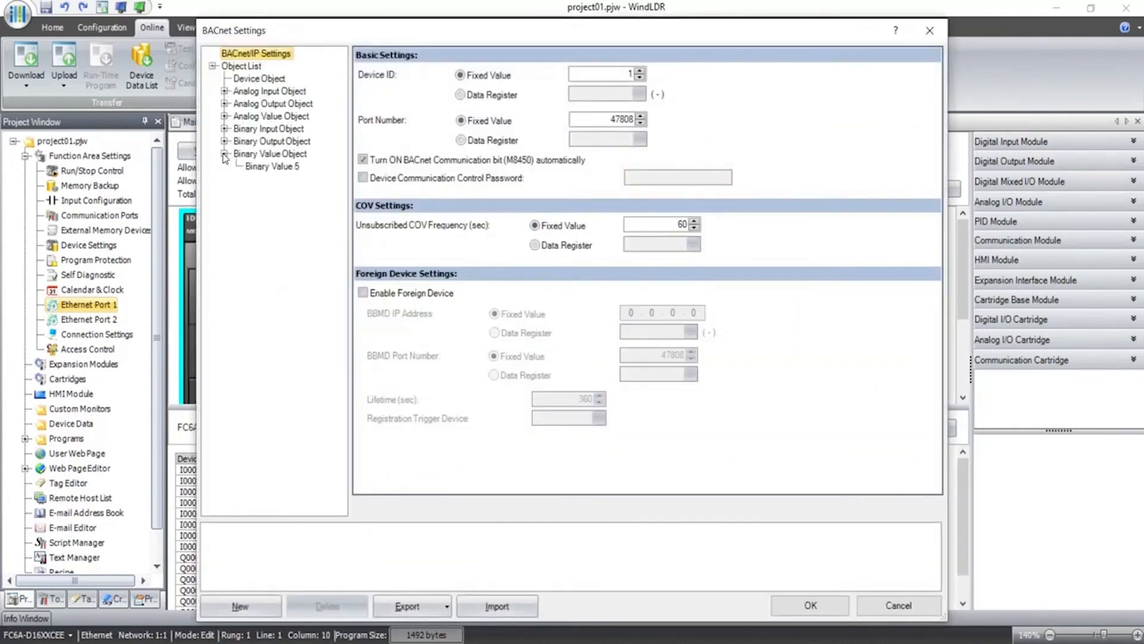
click(252, 167)
click(623, 126)
click(649, 126)
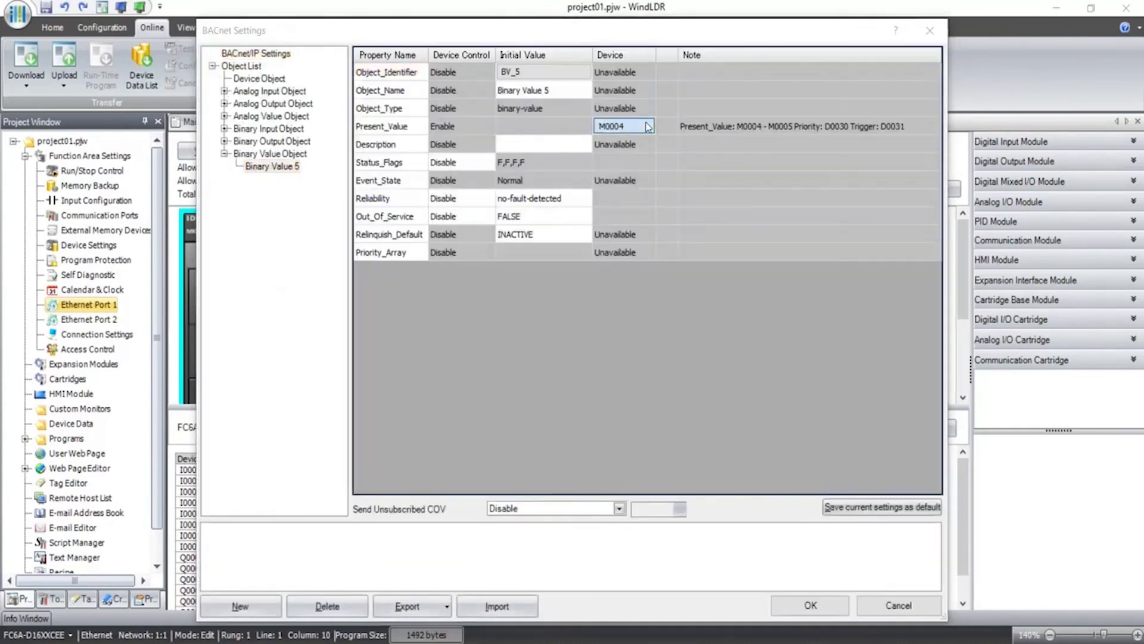
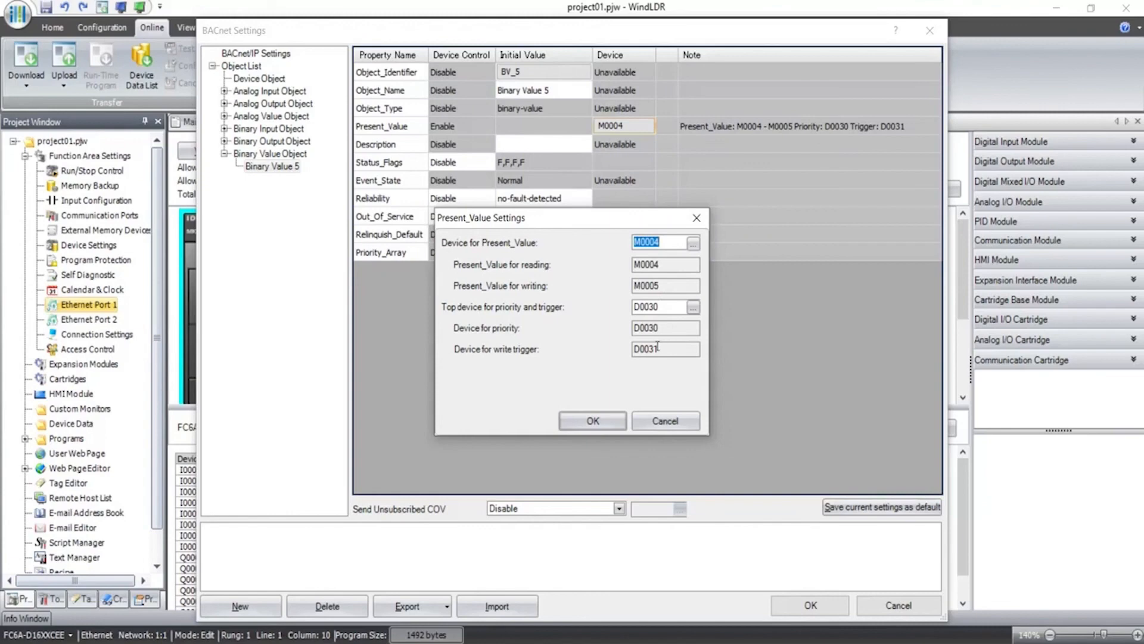
click(596, 421)
click(929, 31)
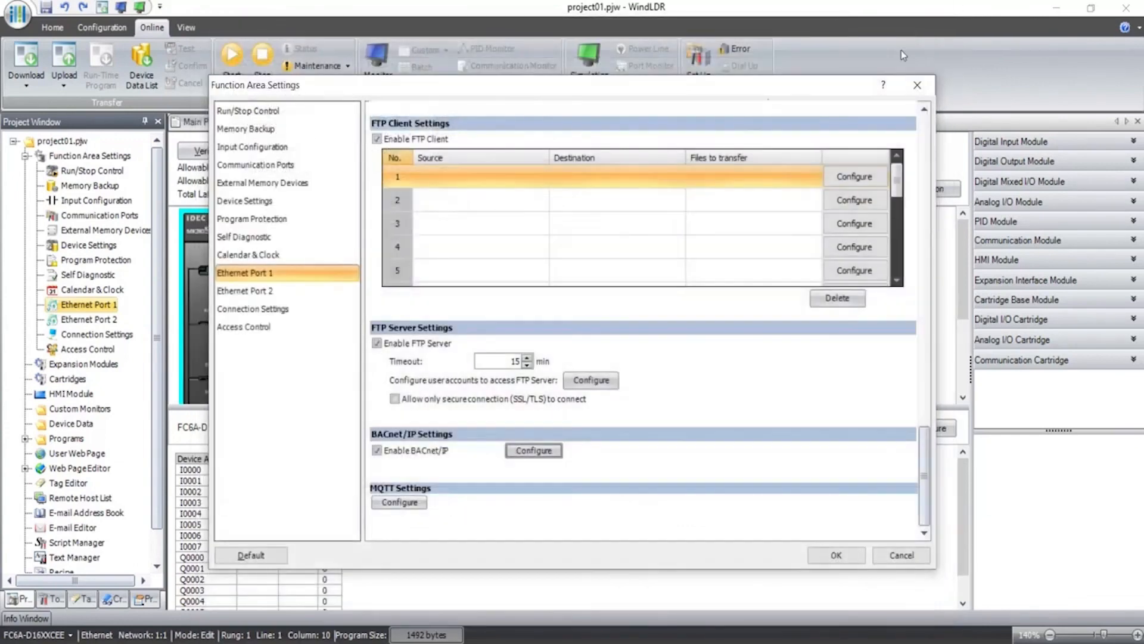
click(917, 85)
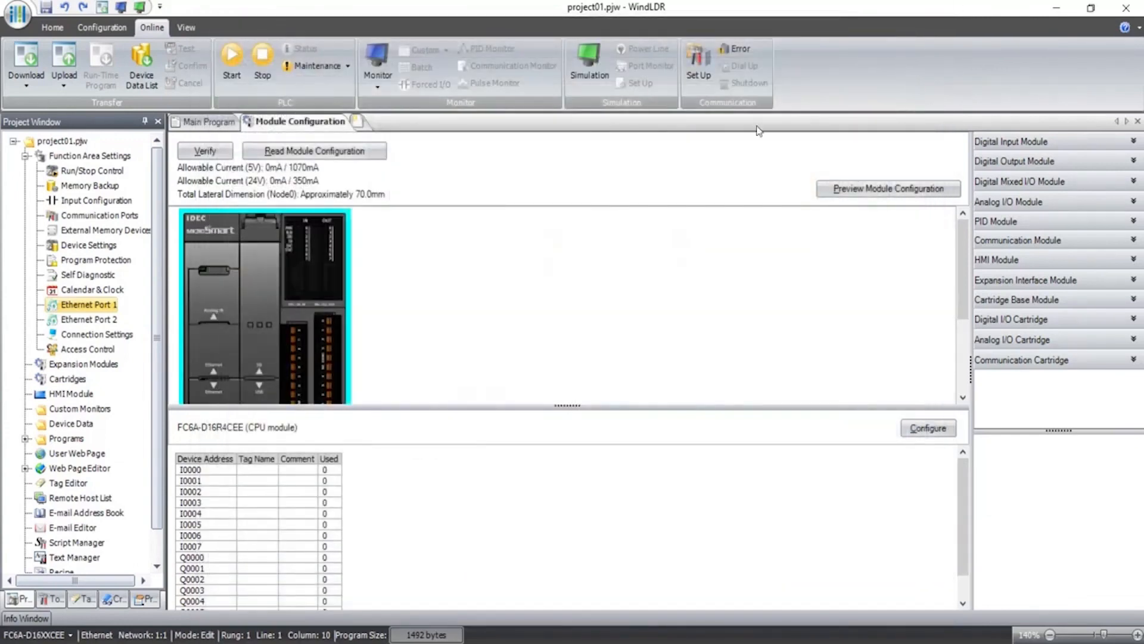
Start monitoring the PLC at 192.168.0.6 and open a new custom monitor.
click(380, 57)
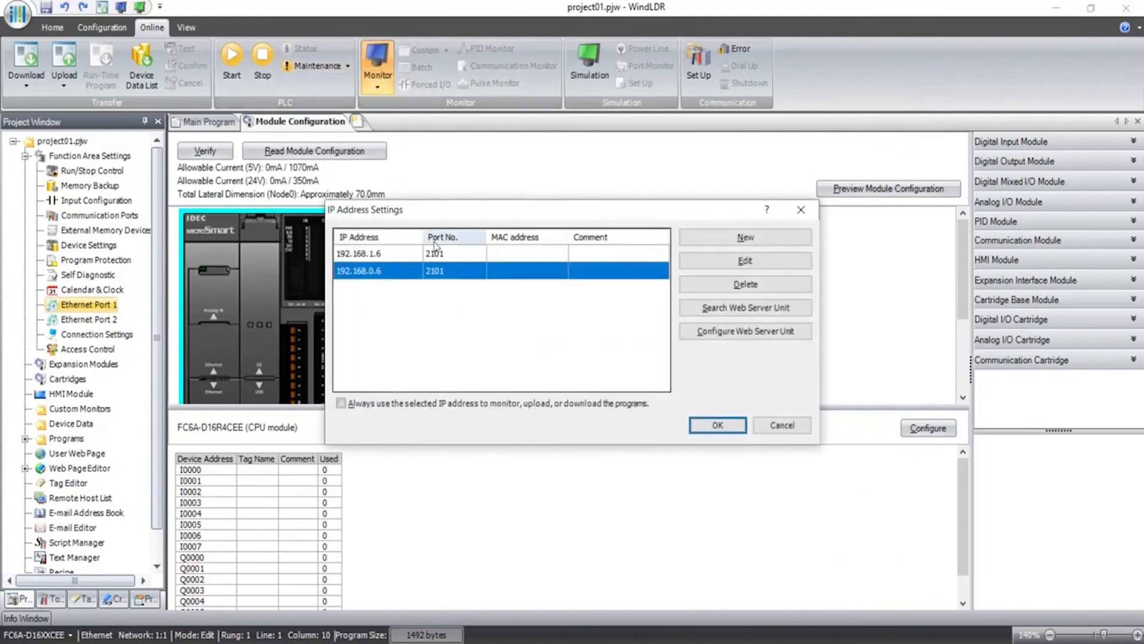
click(715, 424)
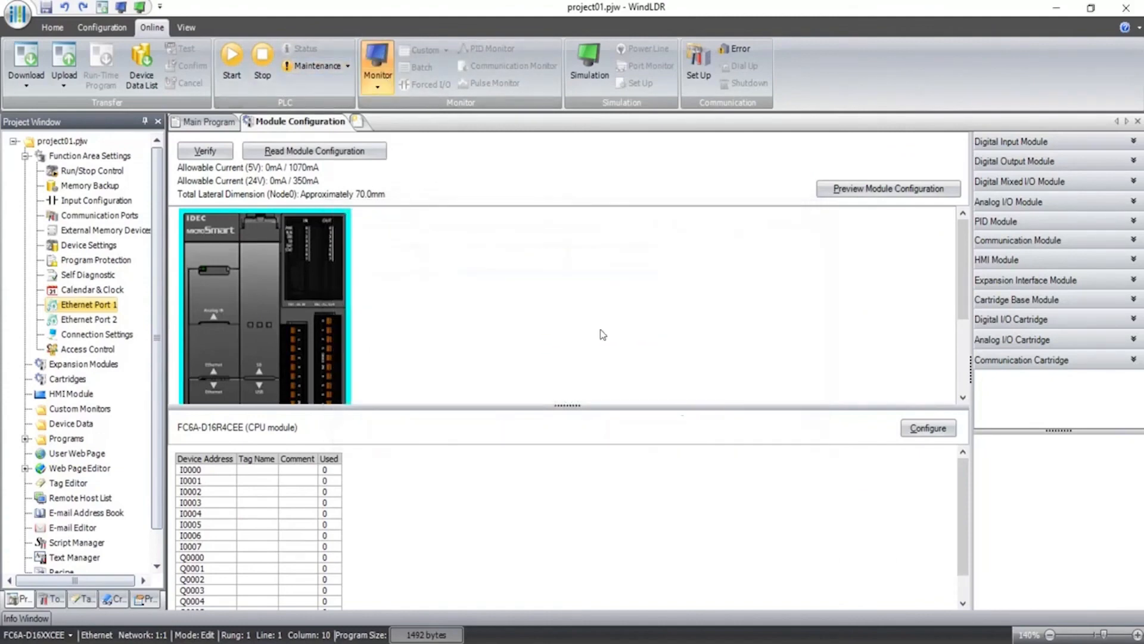
click(432, 52)
click(438, 64)
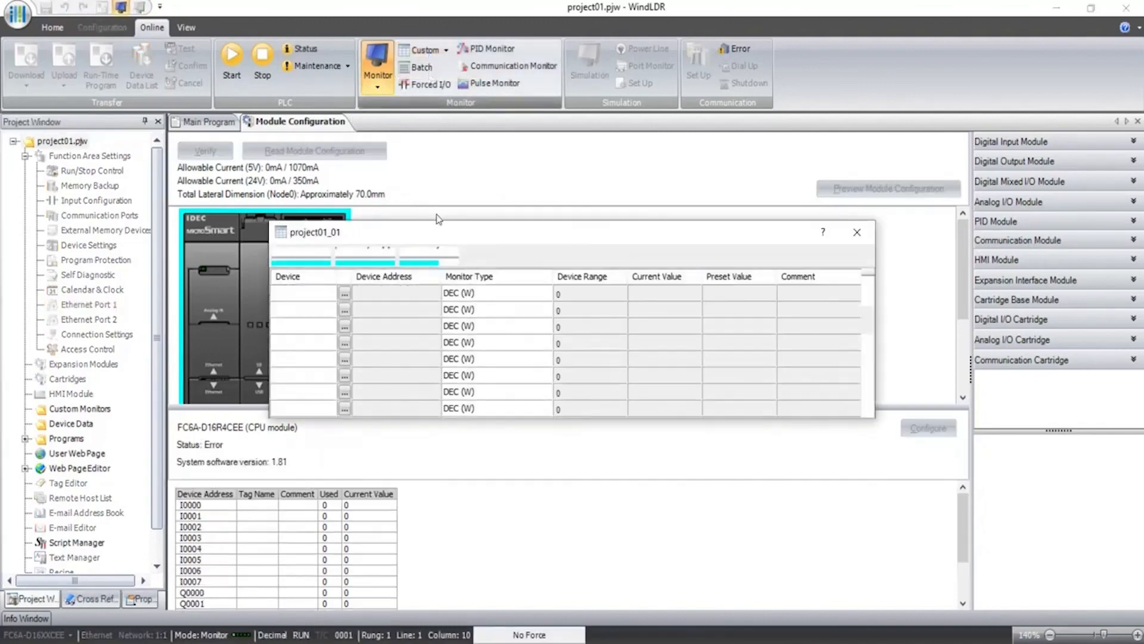
Add devices M0000, M0002 and M0004 to the first three rows of the custom monitor.
click(314, 292)
text(m)
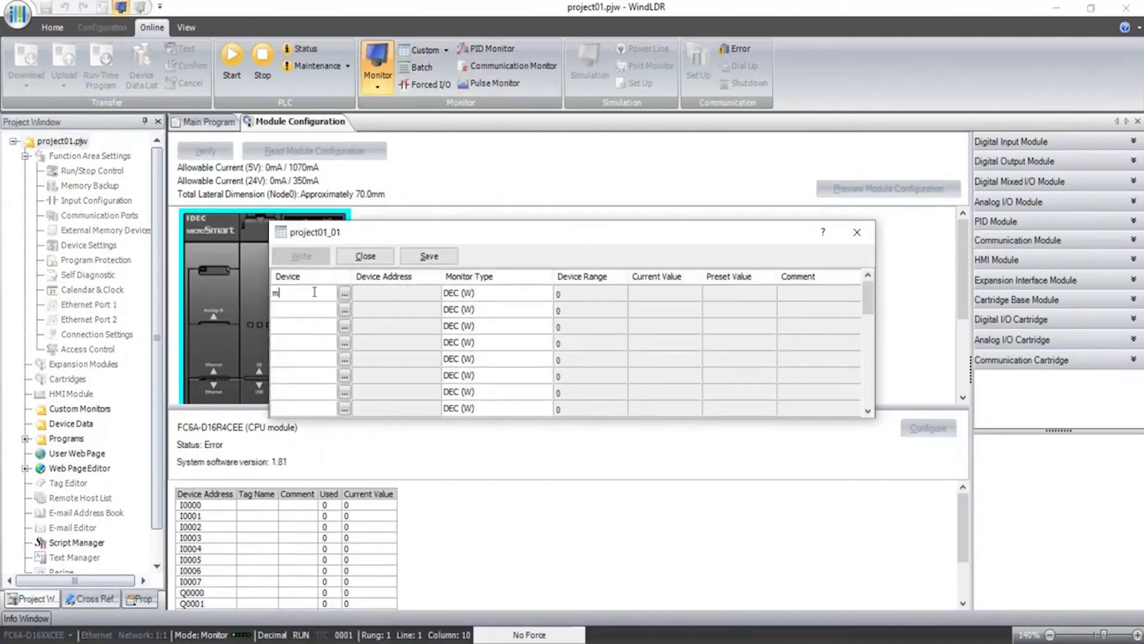
text(0)
key(Return)
text(m2)
key(Return)
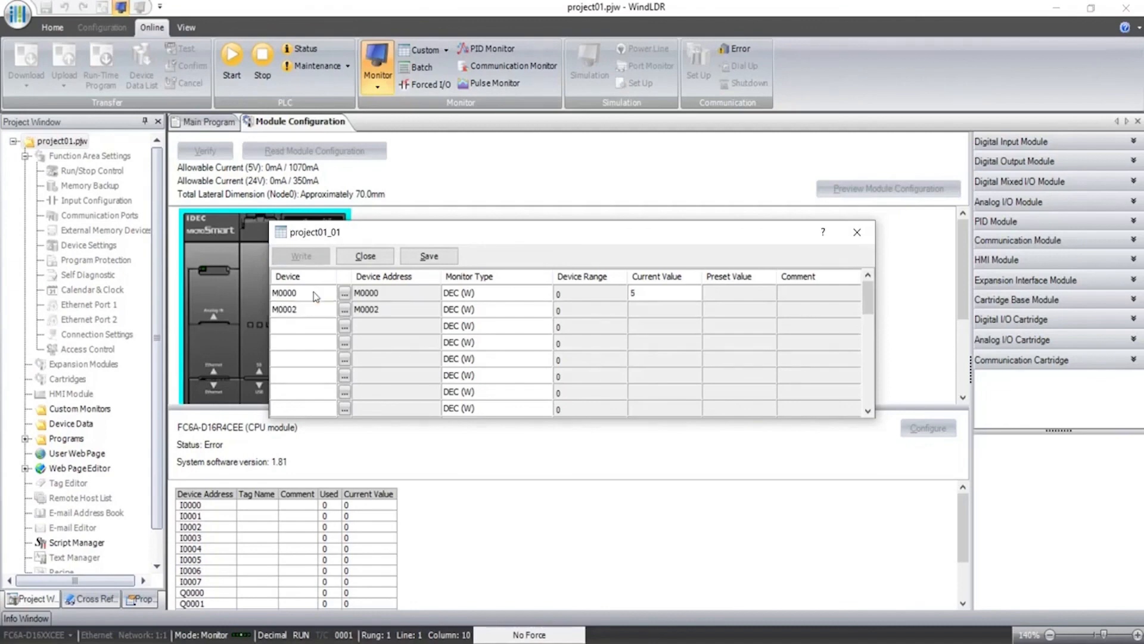
click(310, 328)
text(m4)
key(Return)
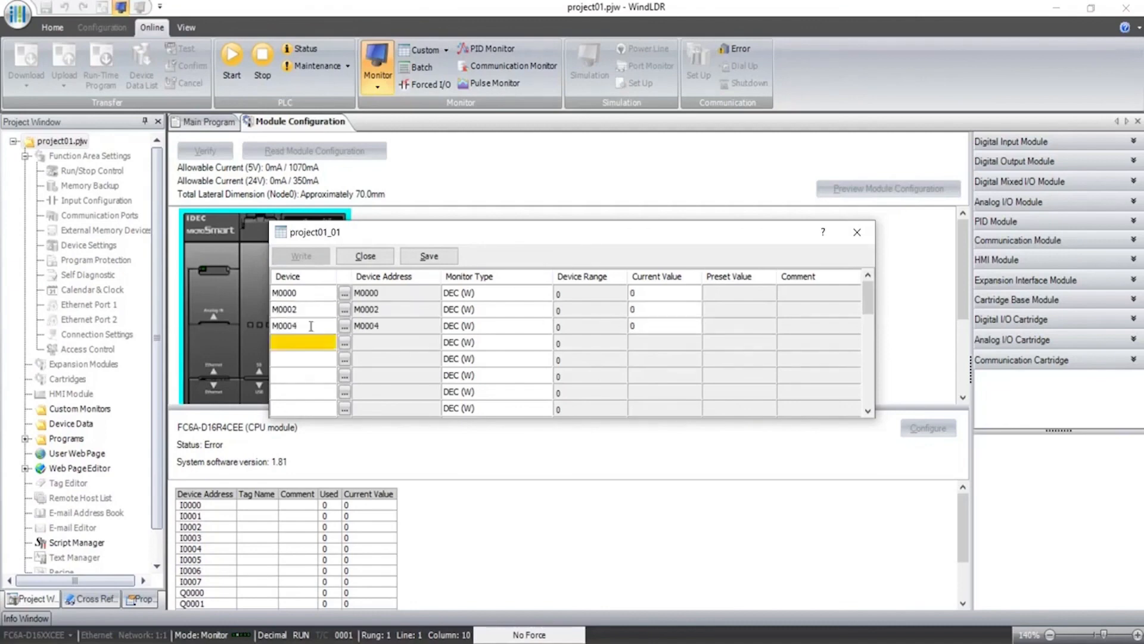
Add devices M0005, D0030 and D0031 to the following rows of the custom monitor.
click(307, 338)
text(m5)
key(Return)
text(d30)
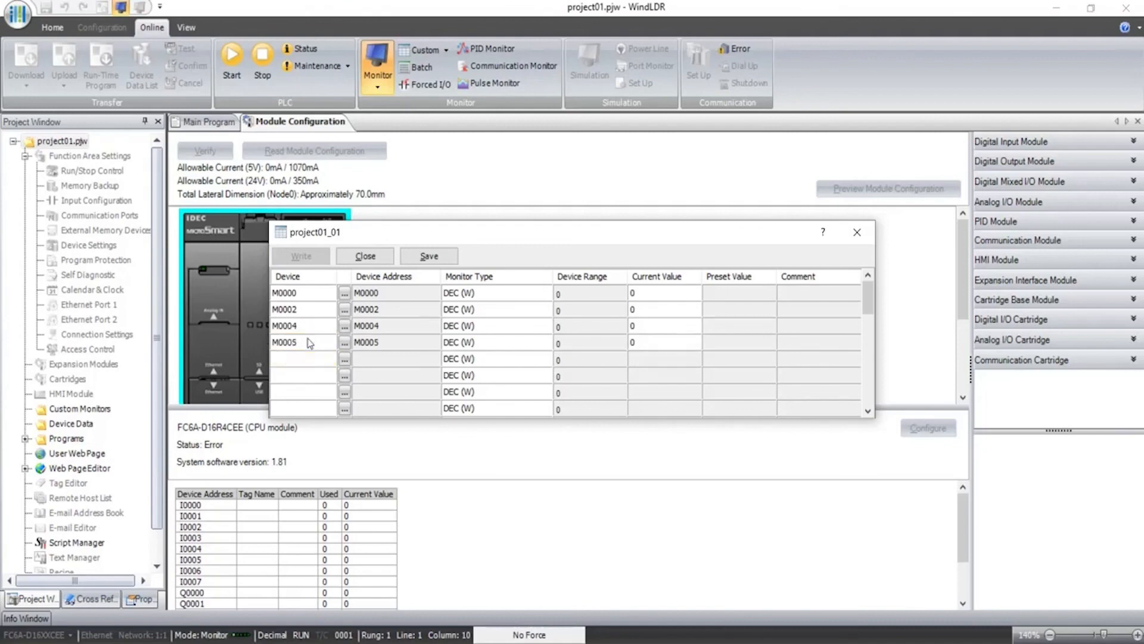
key(Return)
text(d31)
key(Return)
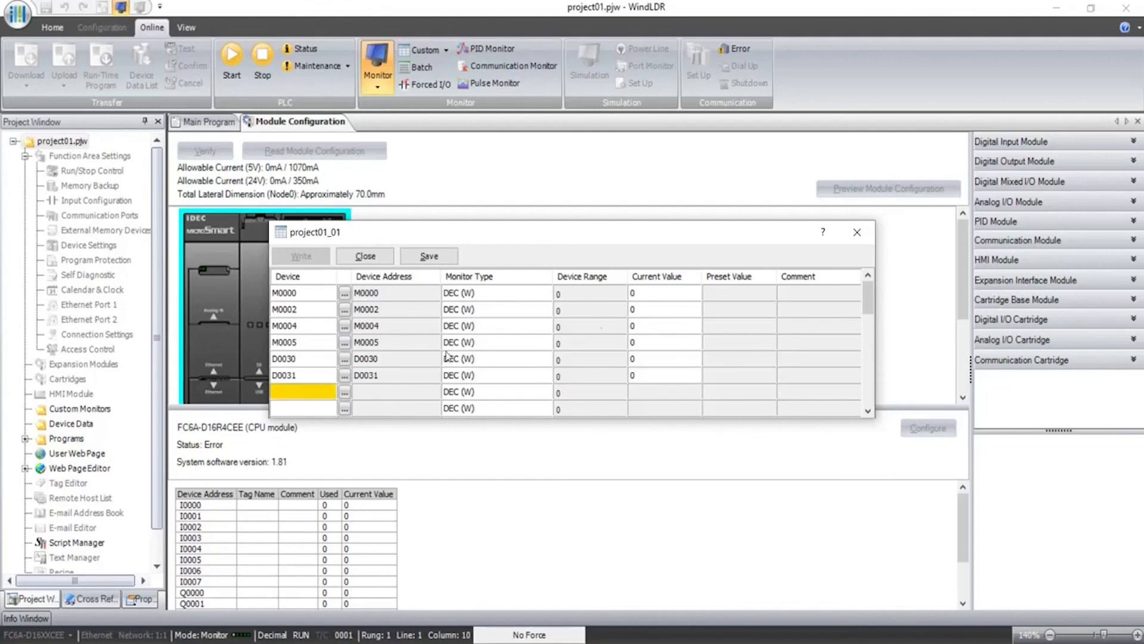
Set the monitor type of M0000 and M0002 to BIN (B).
click(530, 297)
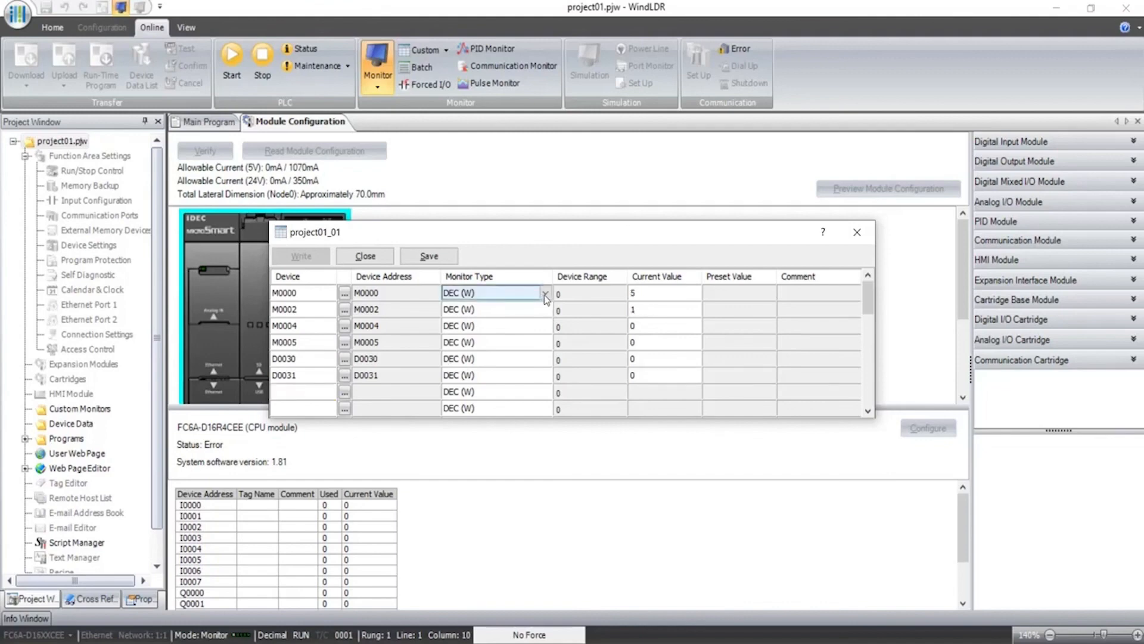
click(537, 295)
click(492, 381)
click(536, 310)
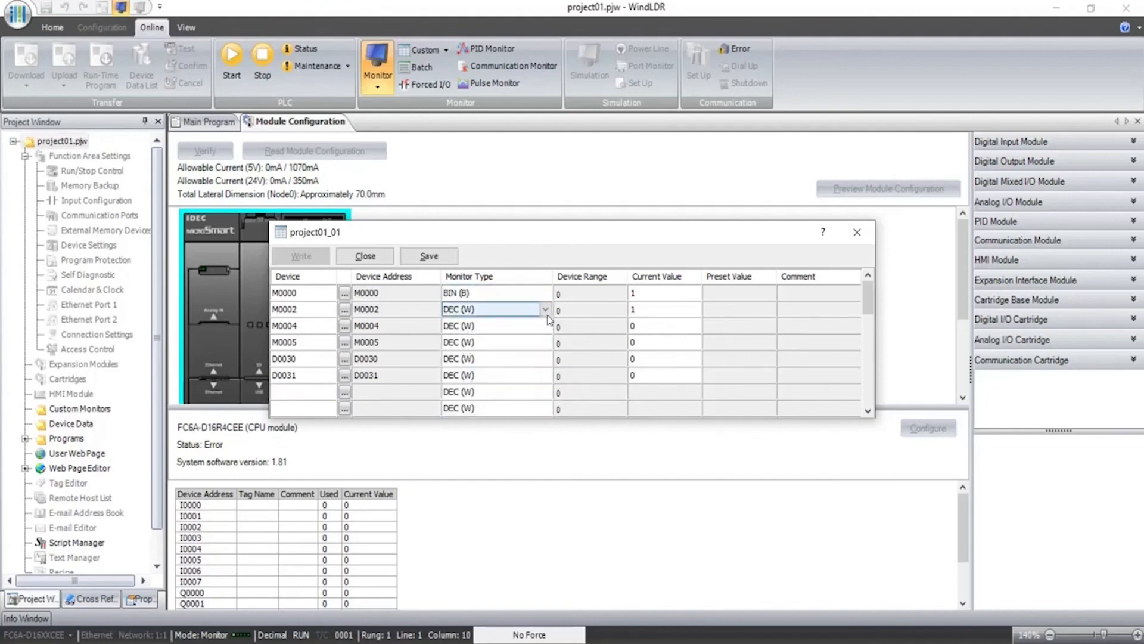
click(543, 311)
click(544, 315)
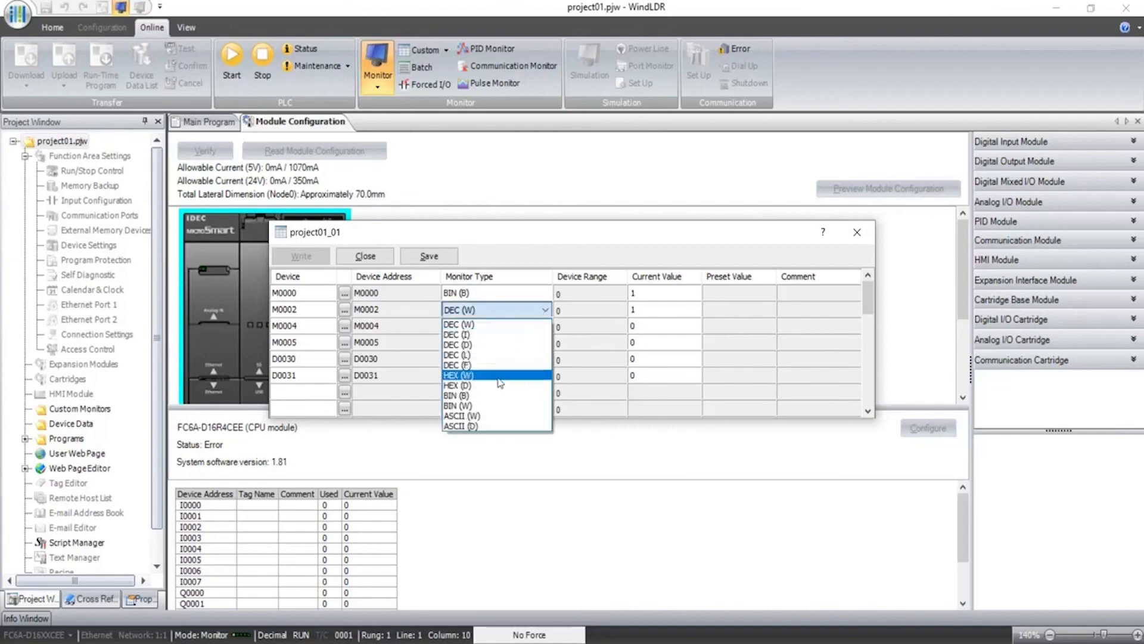
click(487, 396)
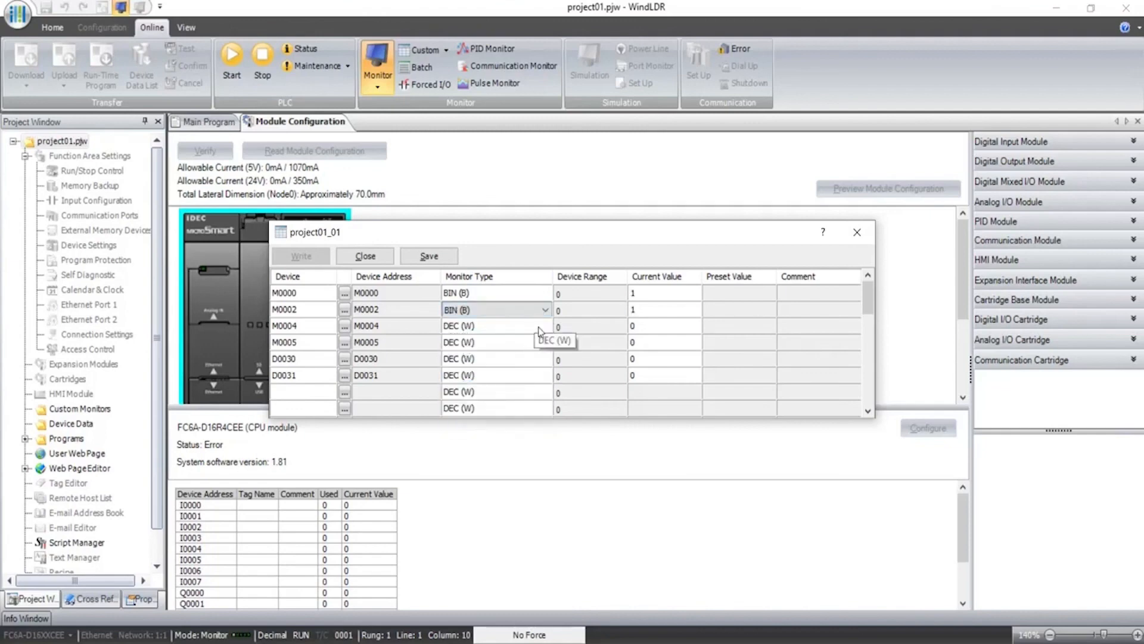
Set the monitor type of M0004 and M0005 to BIN (B).
click(541, 326)
click(545, 326)
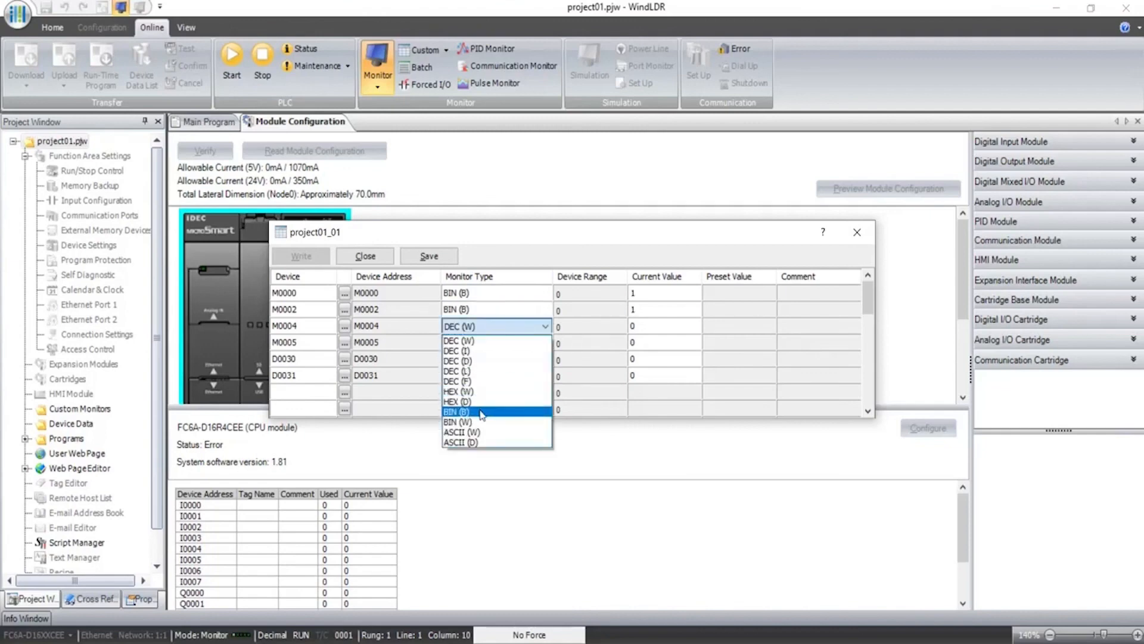
click(484, 412)
click(542, 344)
click(544, 345)
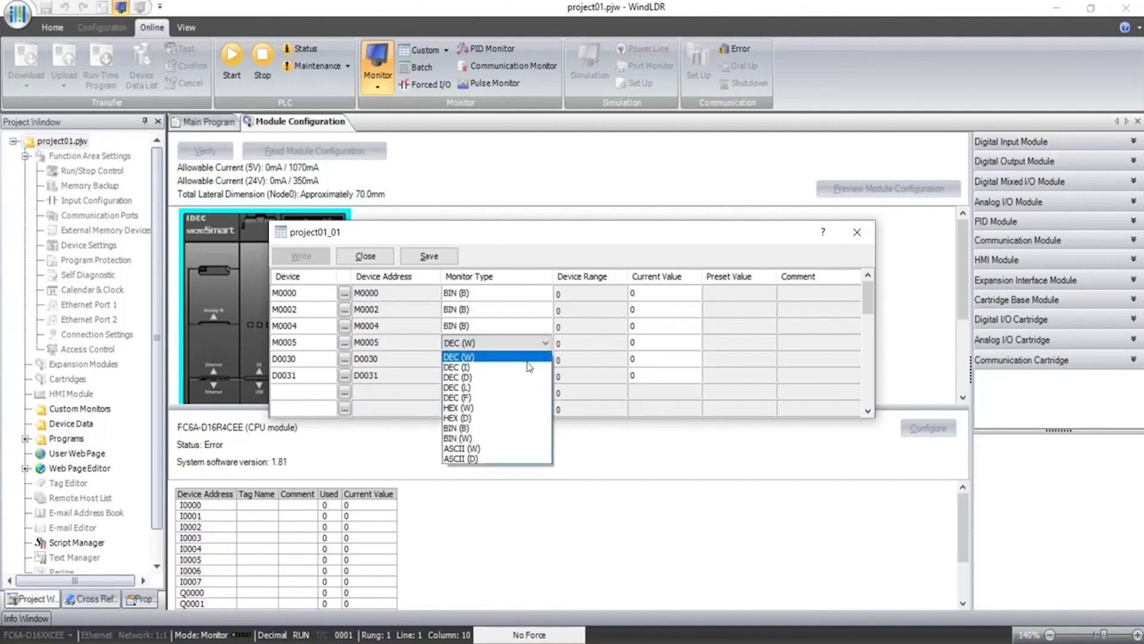
click(485, 427)
click(496, 375)
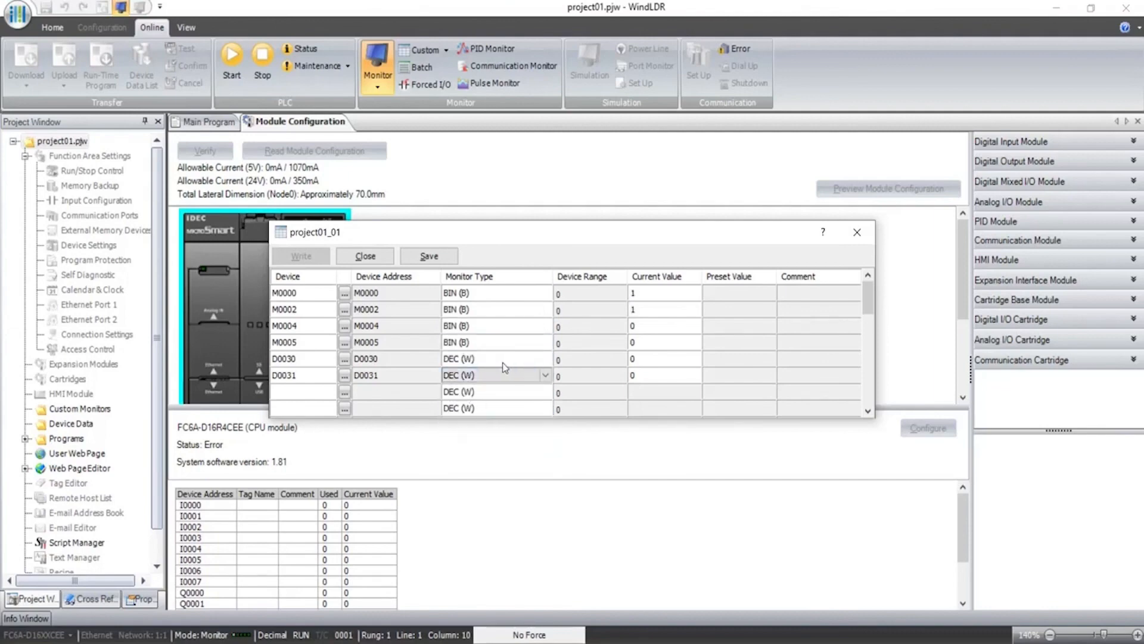
Check the subscribed binary object values in Yabe and return to the WindLDR custom monitor.
click(665, 358)
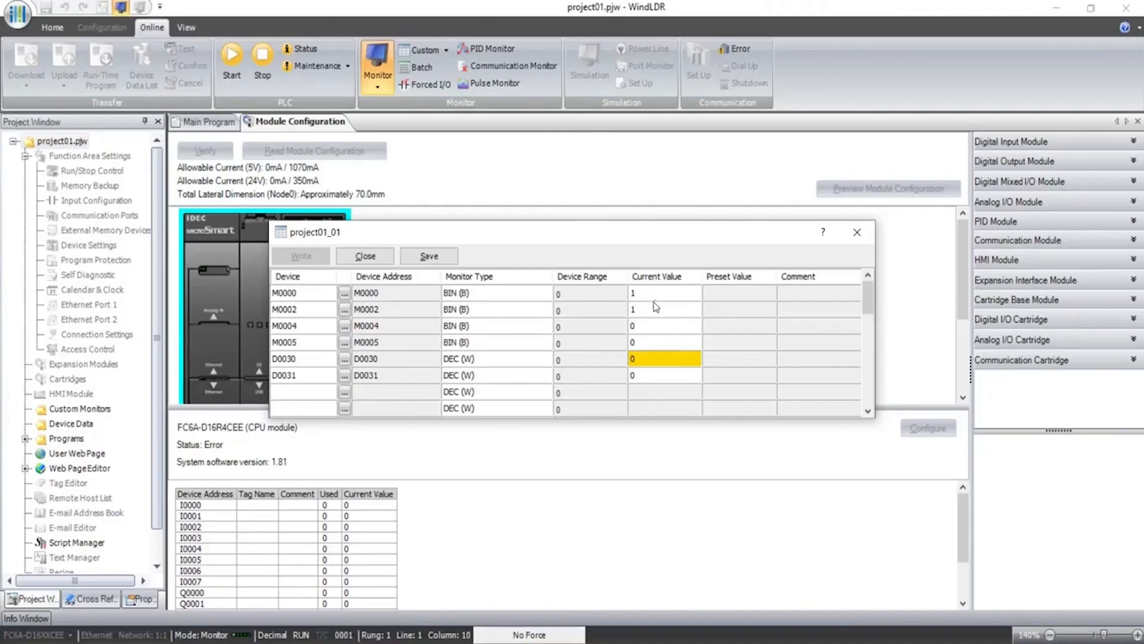
key(alt+Tab)
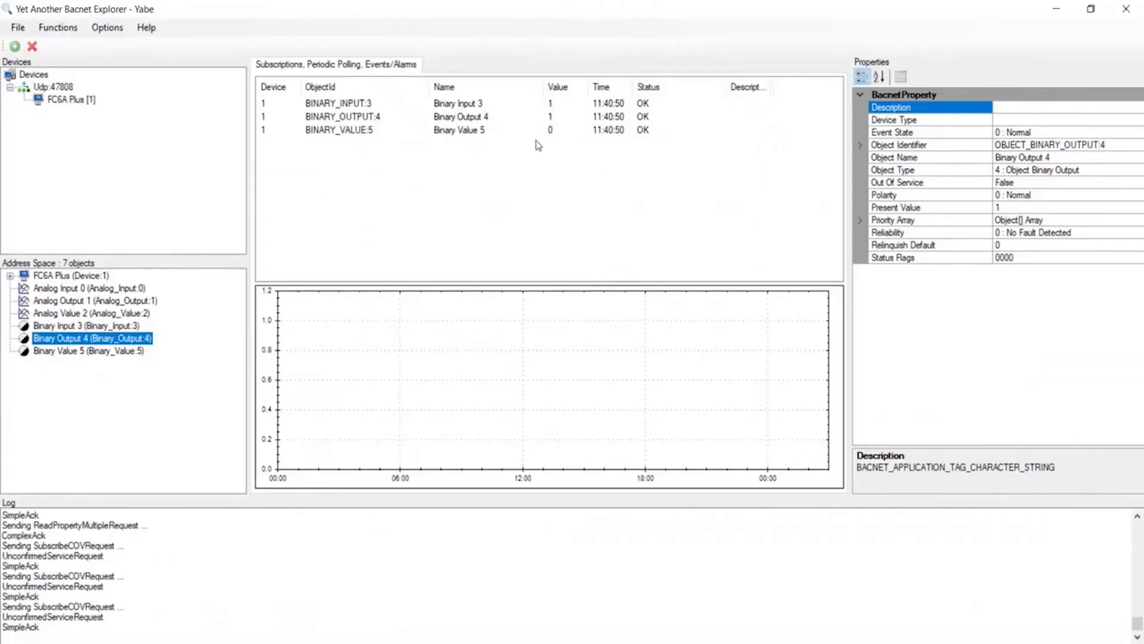
key(alt+Tab)
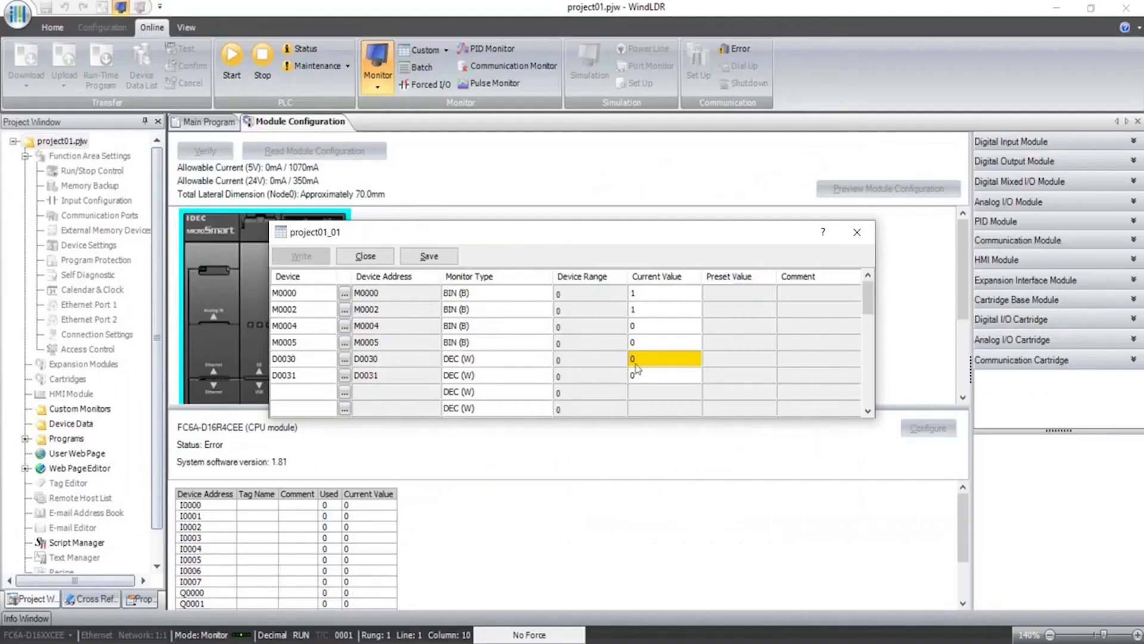
Write the value 1 to M0005, D0030 and D0031 in the custom monitor.
click(642, 327)
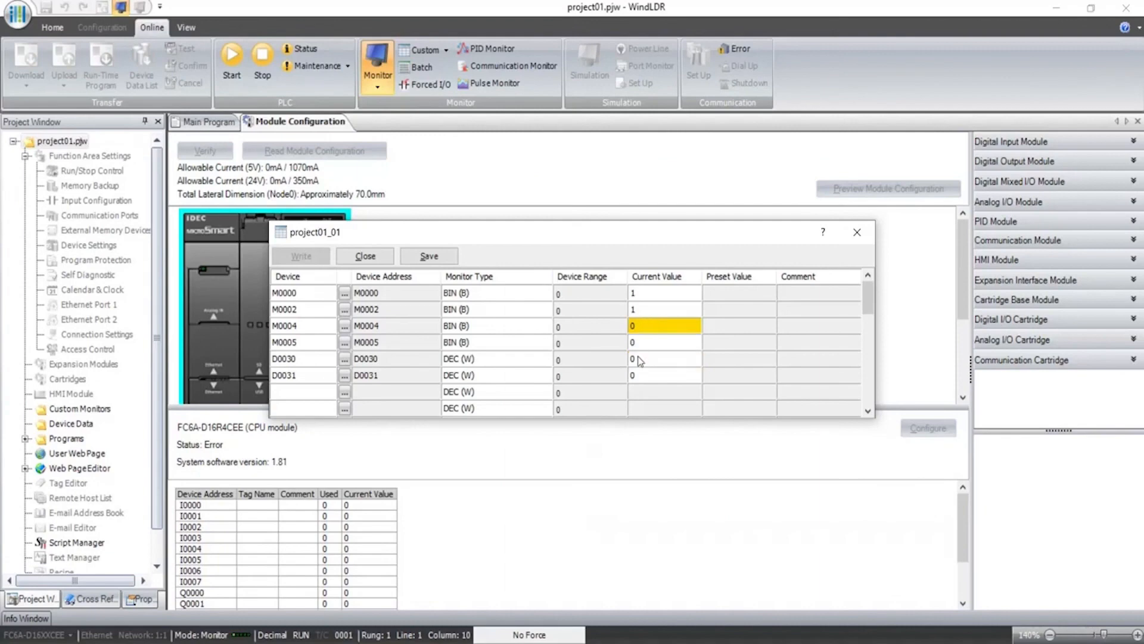
click(648, 347)
click(648, 347)
text(1)
key(Return)
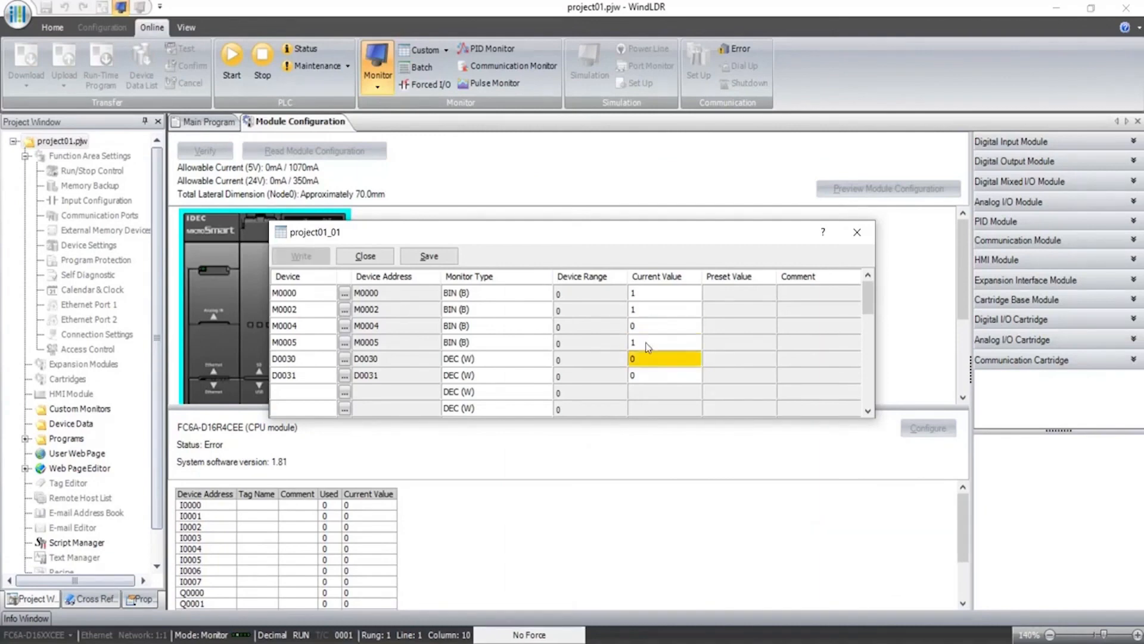
click(646, 360)
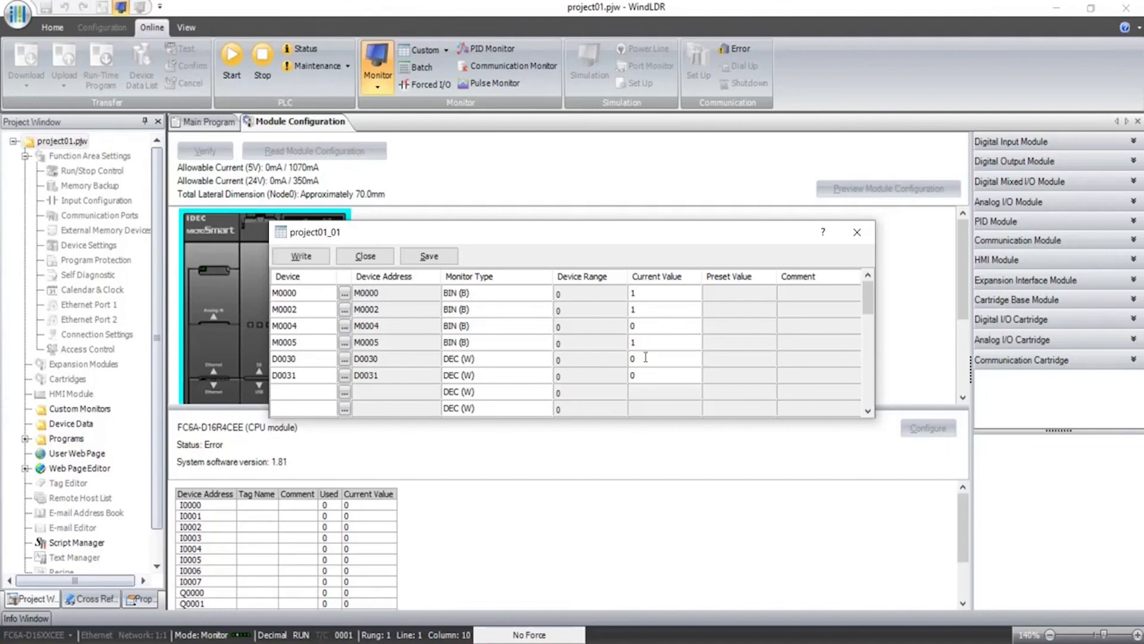
text(1)
key(Return)
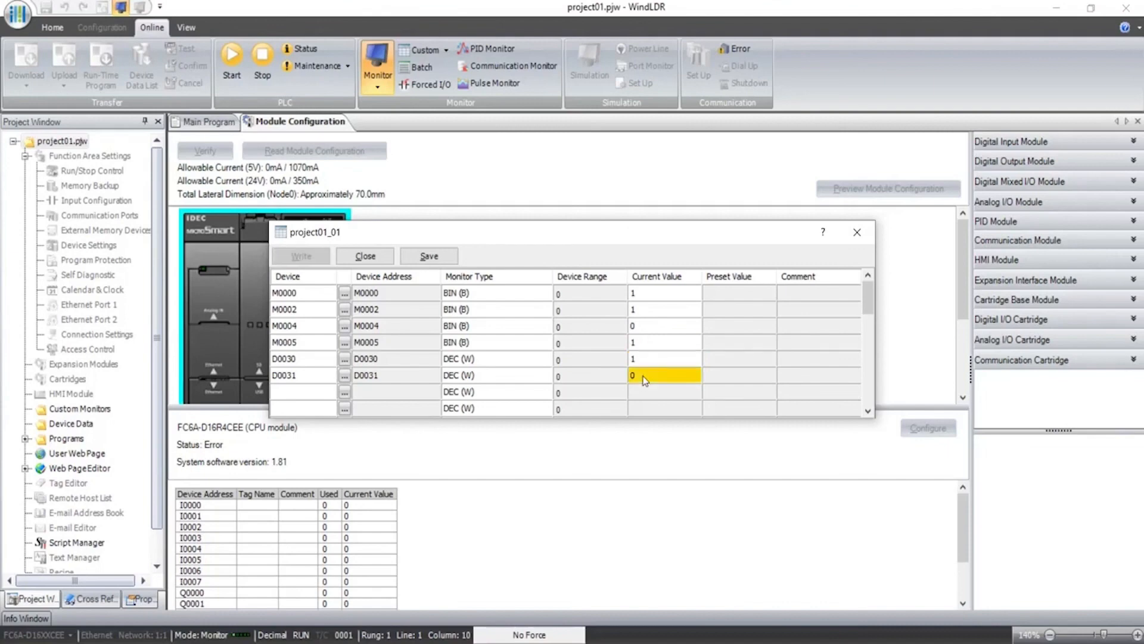
click(644, 375)
text(1)
key(Return)
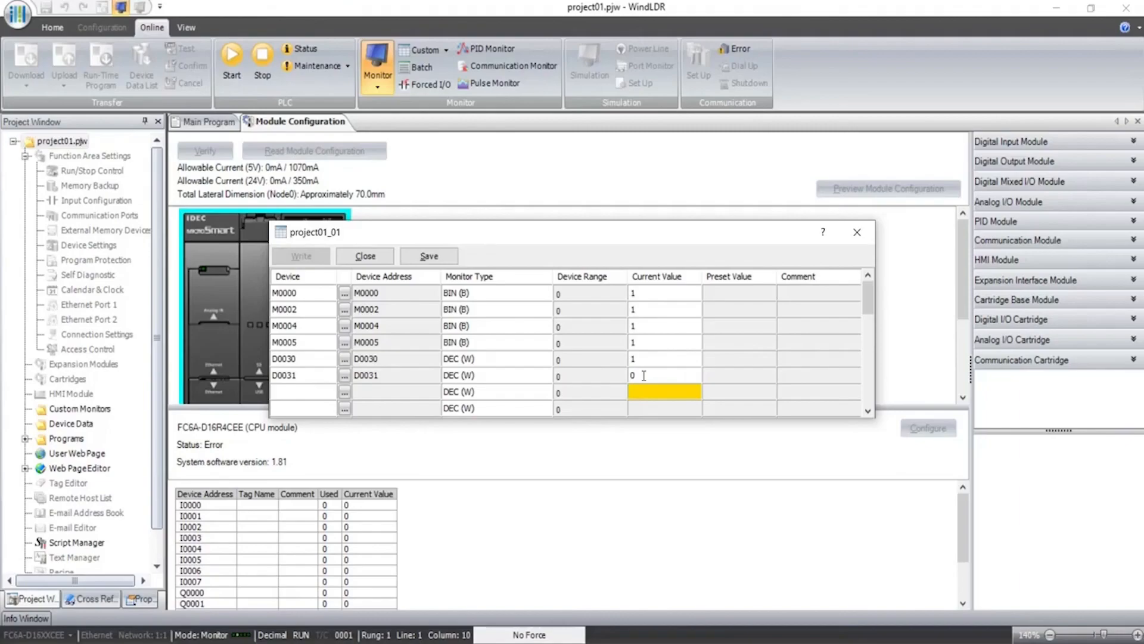
Switch to Yabe and examine the Manual Life Safety entry in the Priority Array of Binary Value 5.
key(alt+Tab)
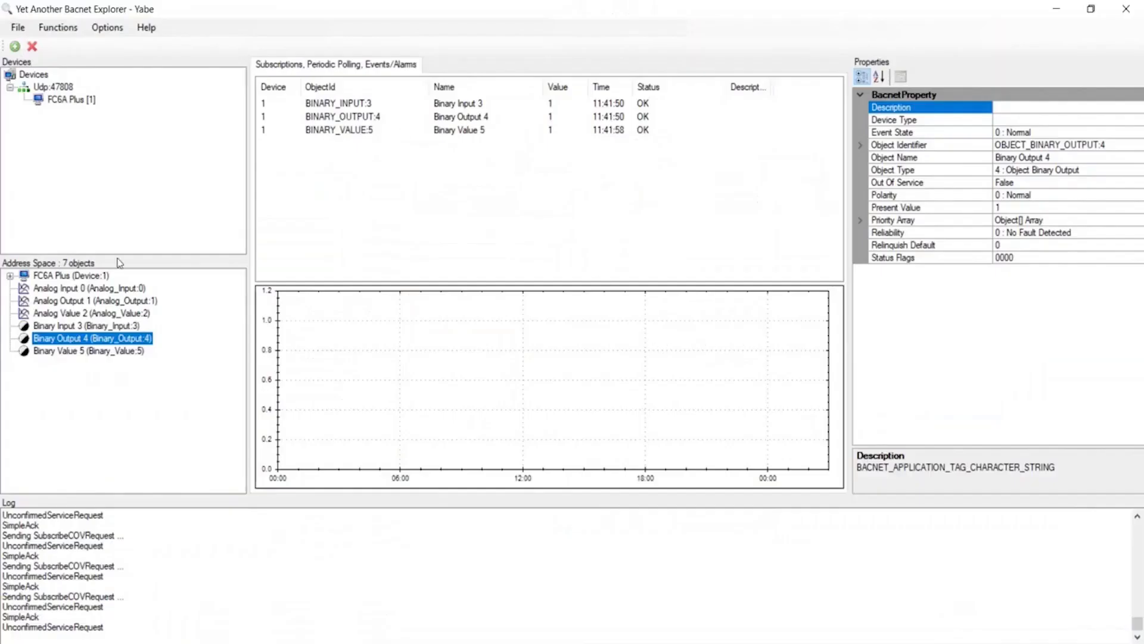
click(108, 351)
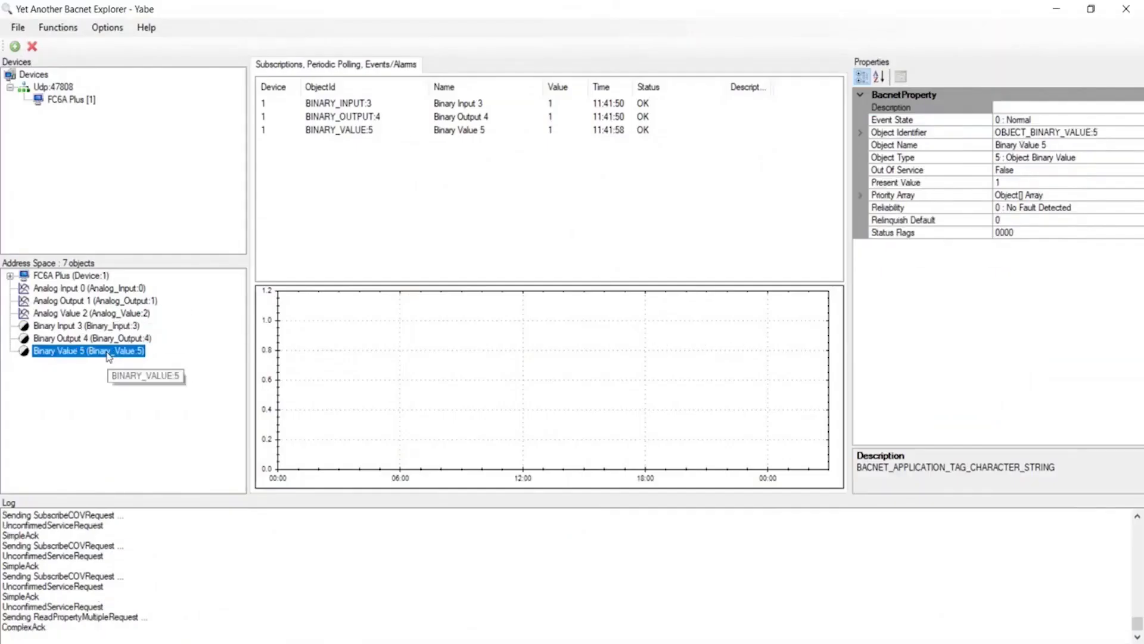
click(862, 194)
click(994, 207)
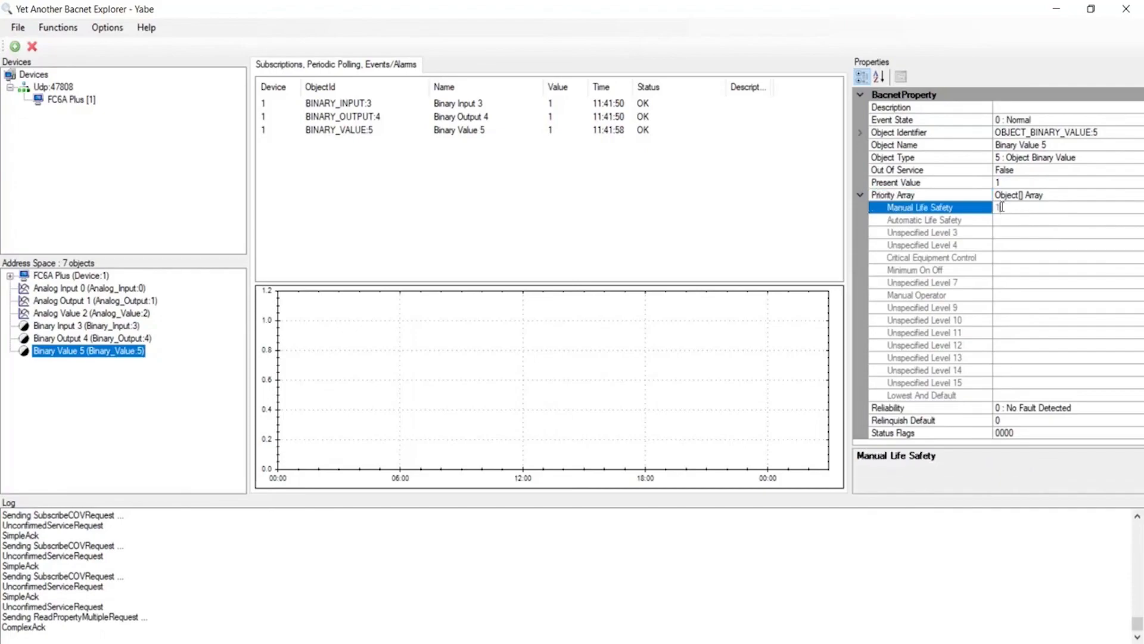
Switch to WindLDR and write 0 to M0005, 3 to D0030 and 0 to D0031 in the custom monitor.
key(alt+Tab)
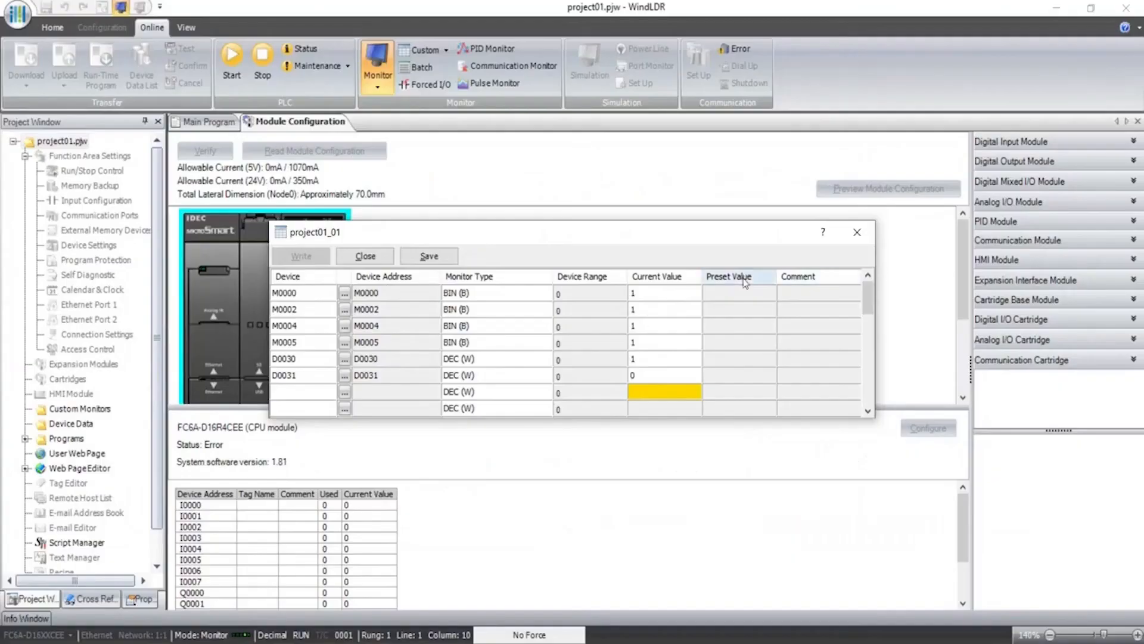
click(647, 344)
click(647, 344)
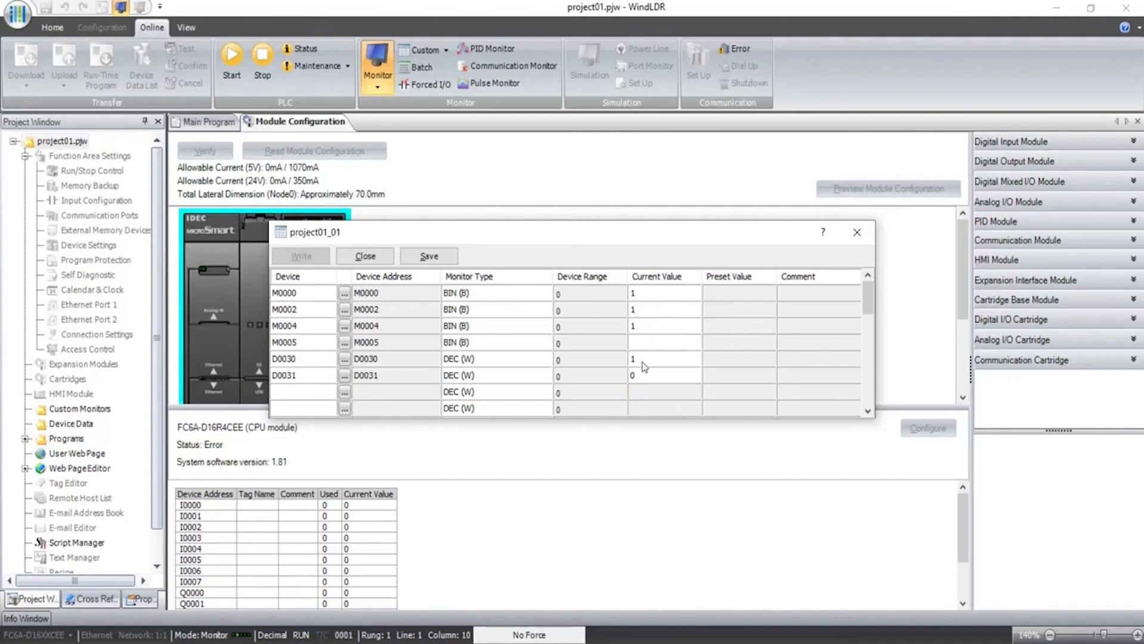
click(643, 359)
click(643, 359)
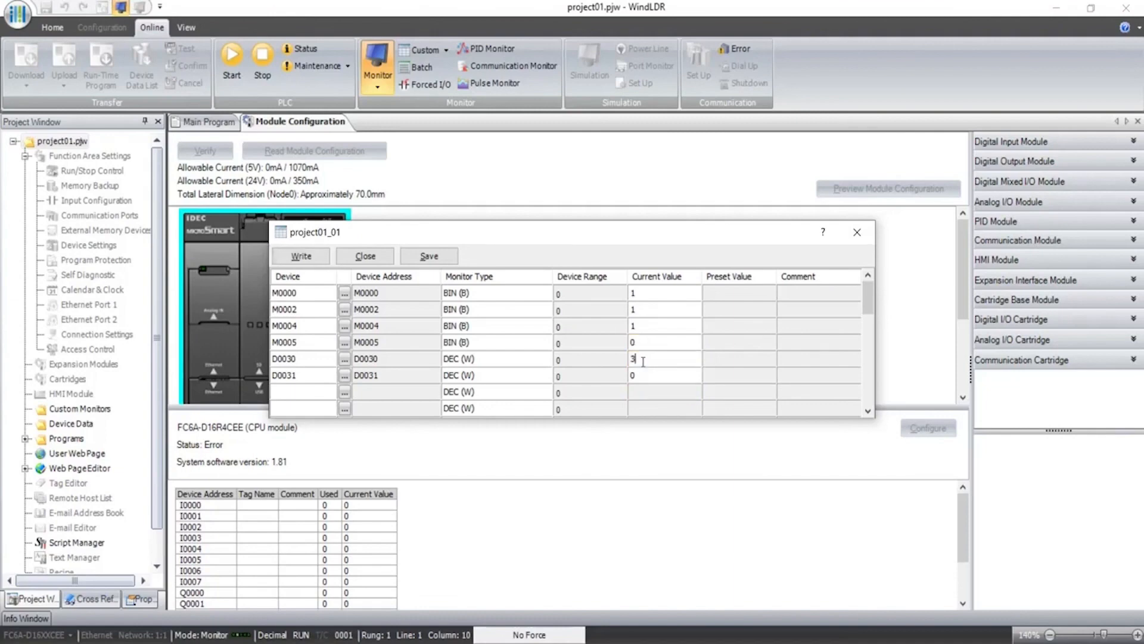
key(Return)
text(0)
key(Return)
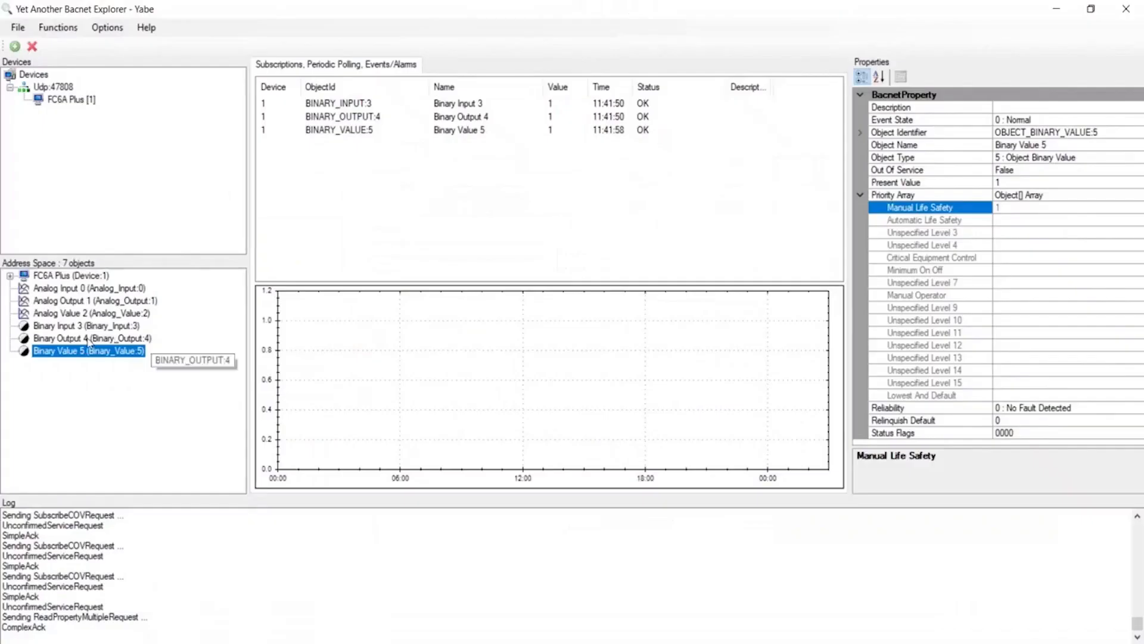
Re-read Binary Value 5 in Yabe and examine the Manual Life Safety and Unspecified Level 3 entries of its Priority Array.
click(69, 352)
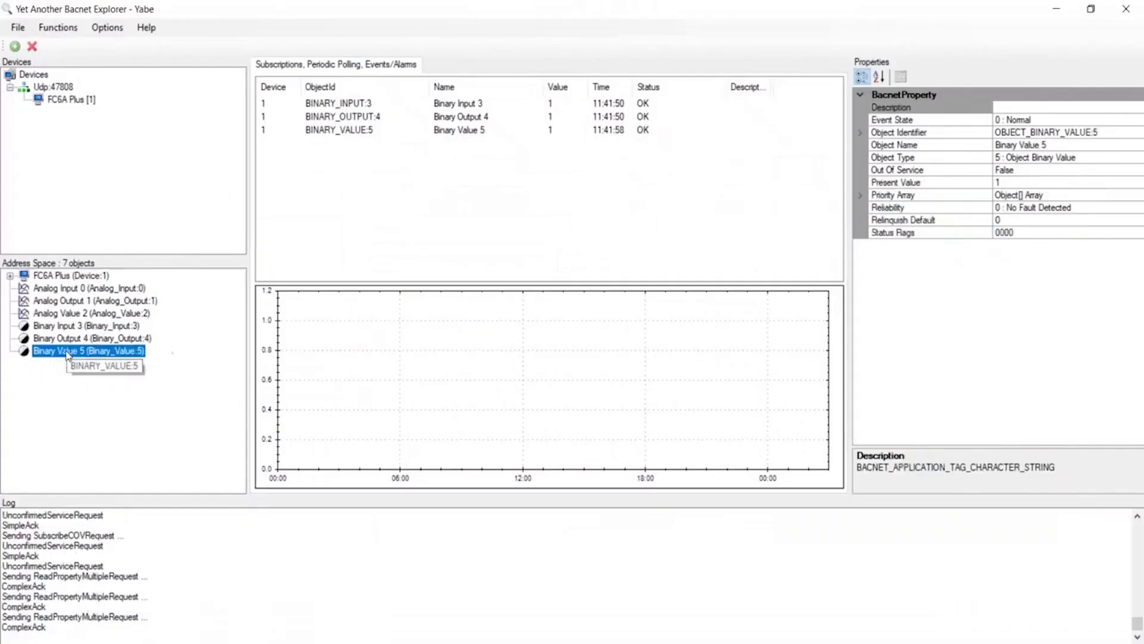
click(860, 195)
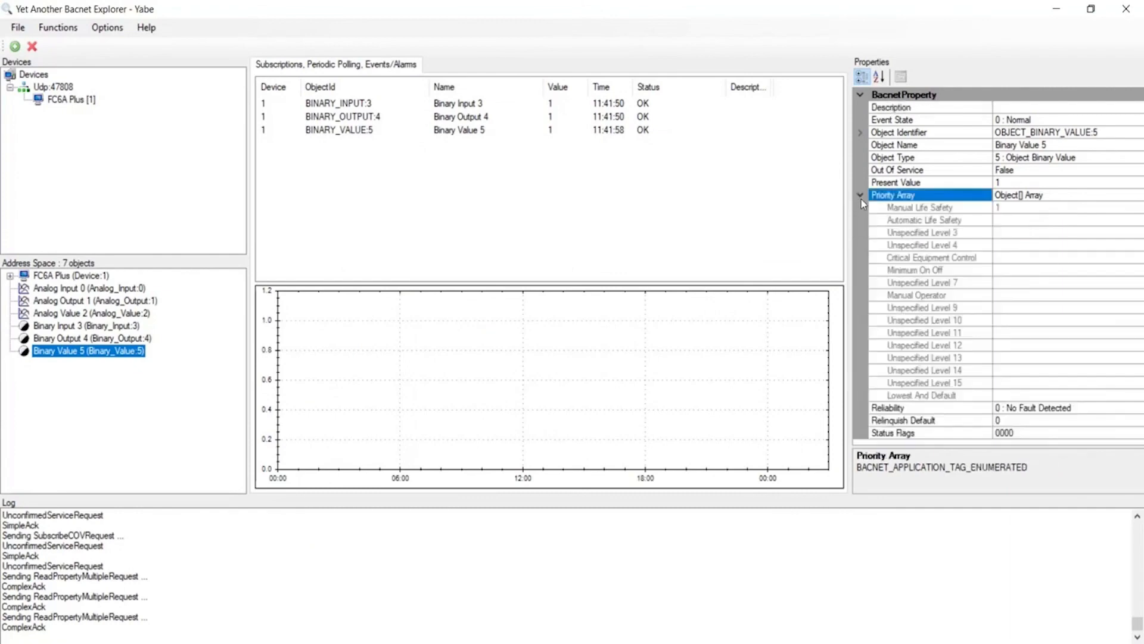
click(947, 232)
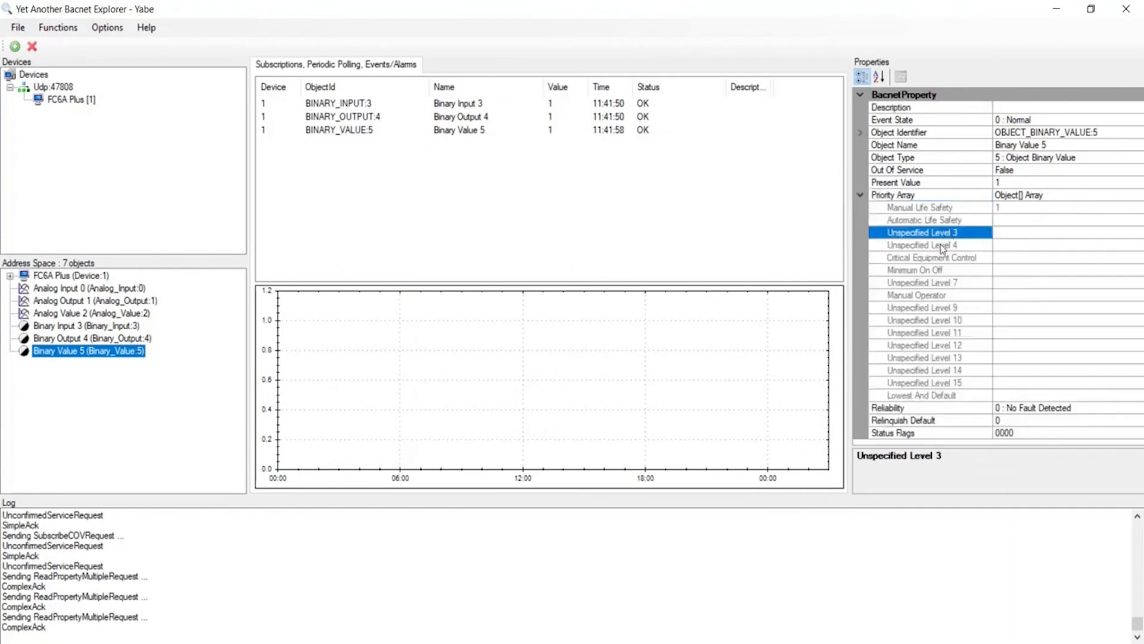
click(921, 208)
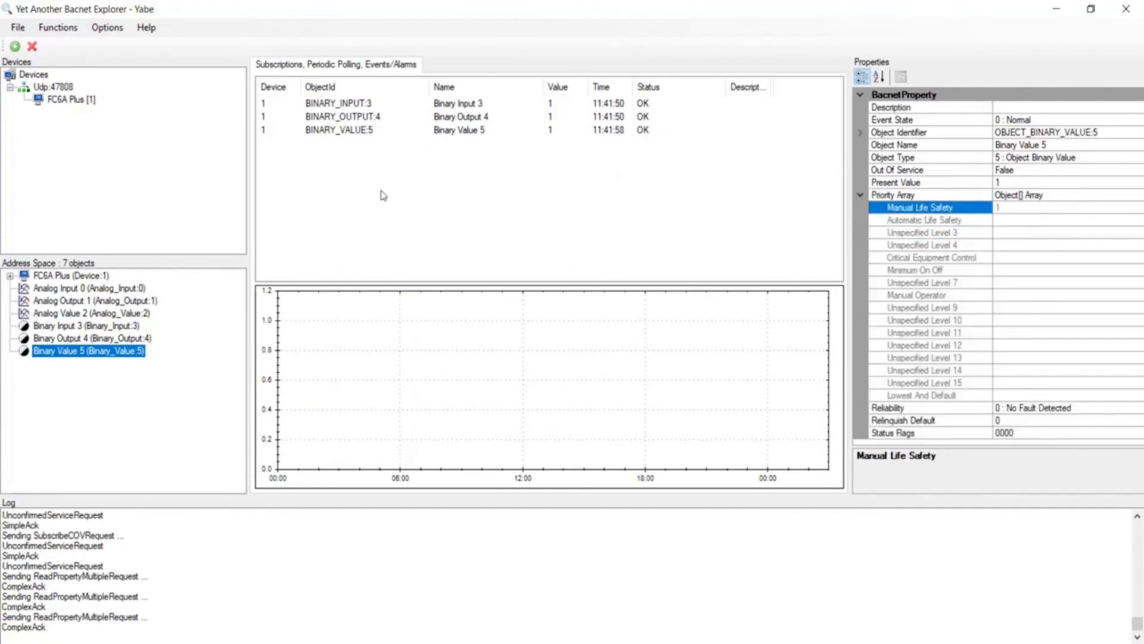
click(76, 339)
click(66, 352)
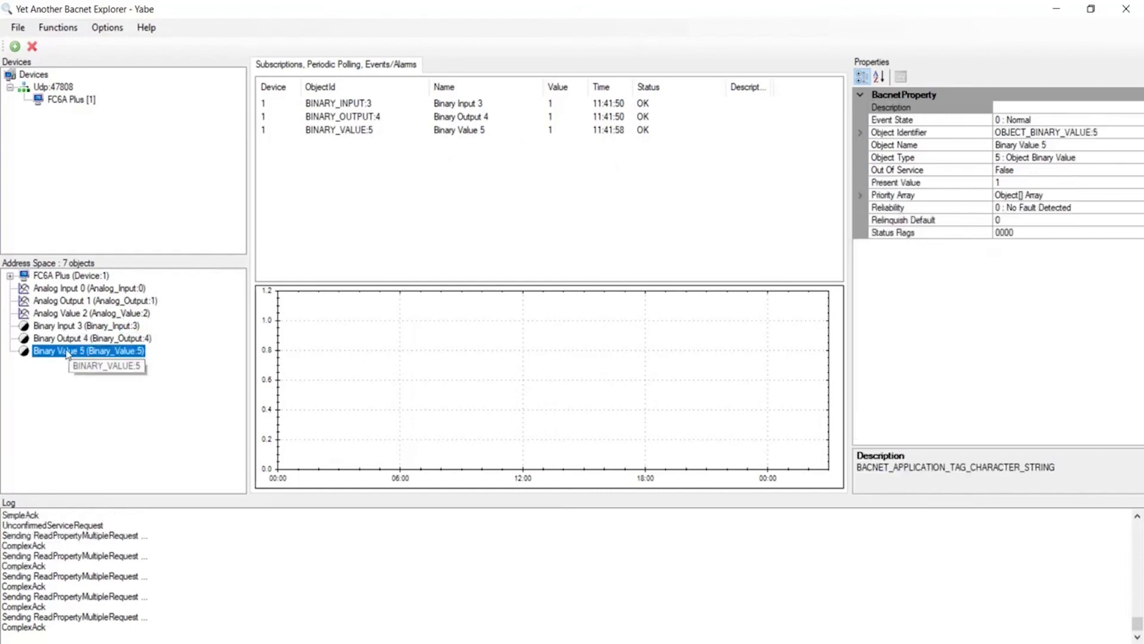
Expand Binary Value 5's Priority Array, and in WindLDR's custom monitor write 3 to D0030 and 1 to both M0005 and D0031.
click(860, 195)
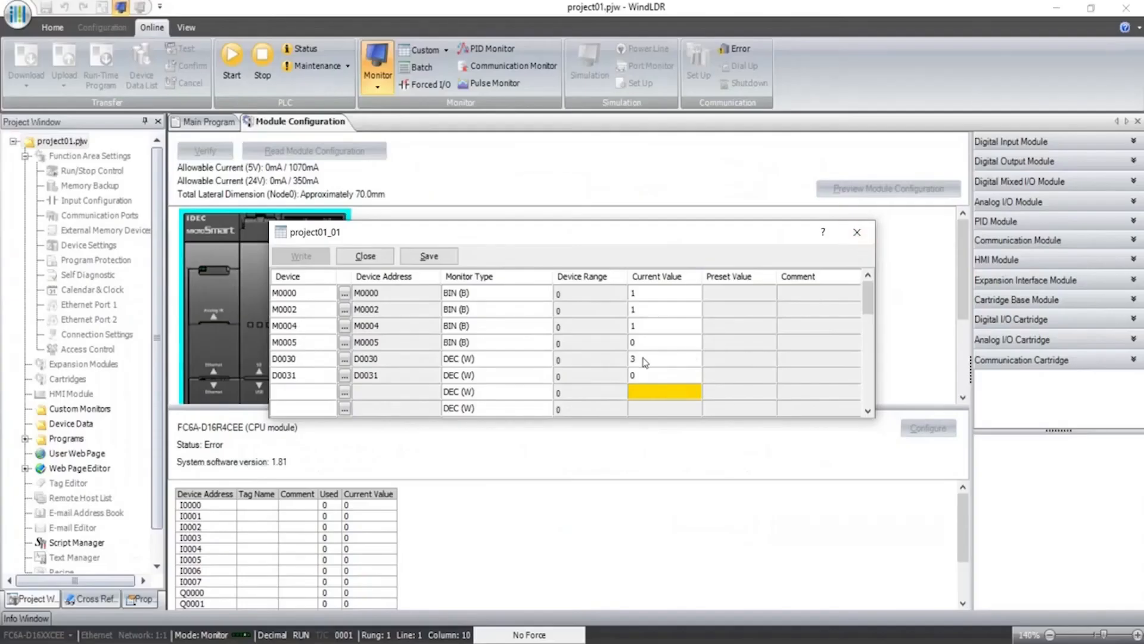
click(686, 357)
click(686, 357)
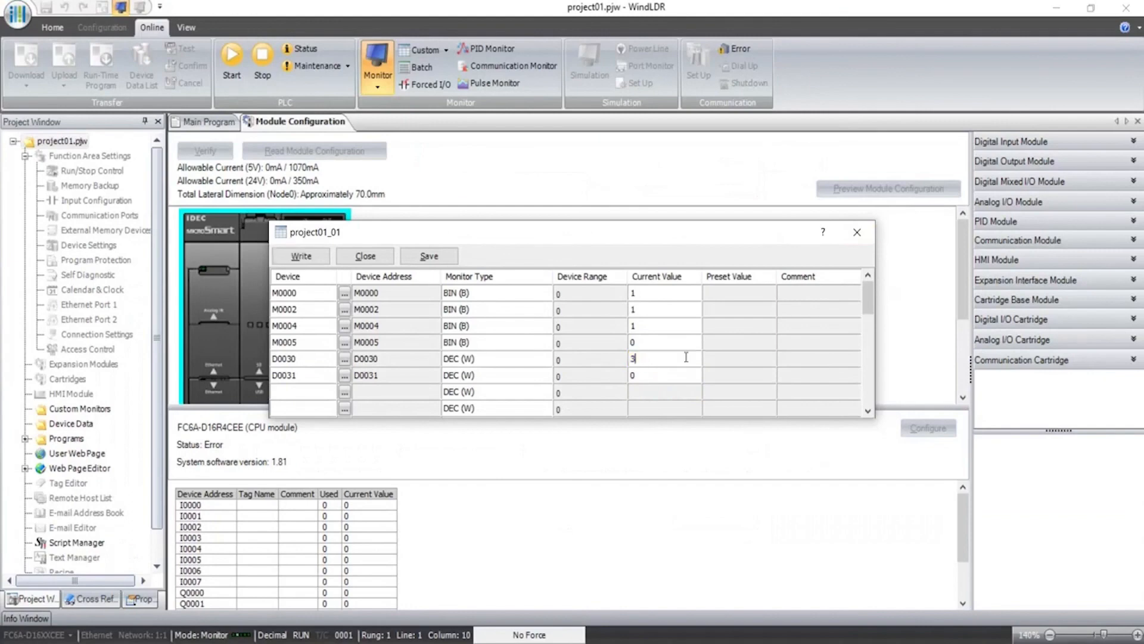
key(BackSpace)
text(3)
click(643, 340)
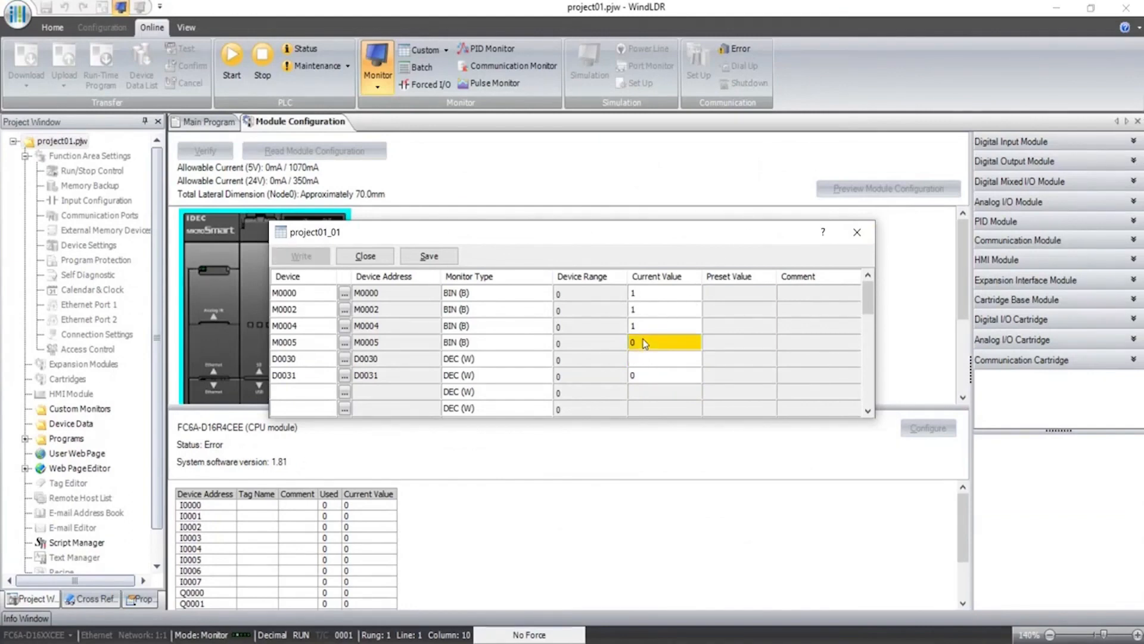
click(642, 340)
key(BackSpace)
text(1)
key(Return)
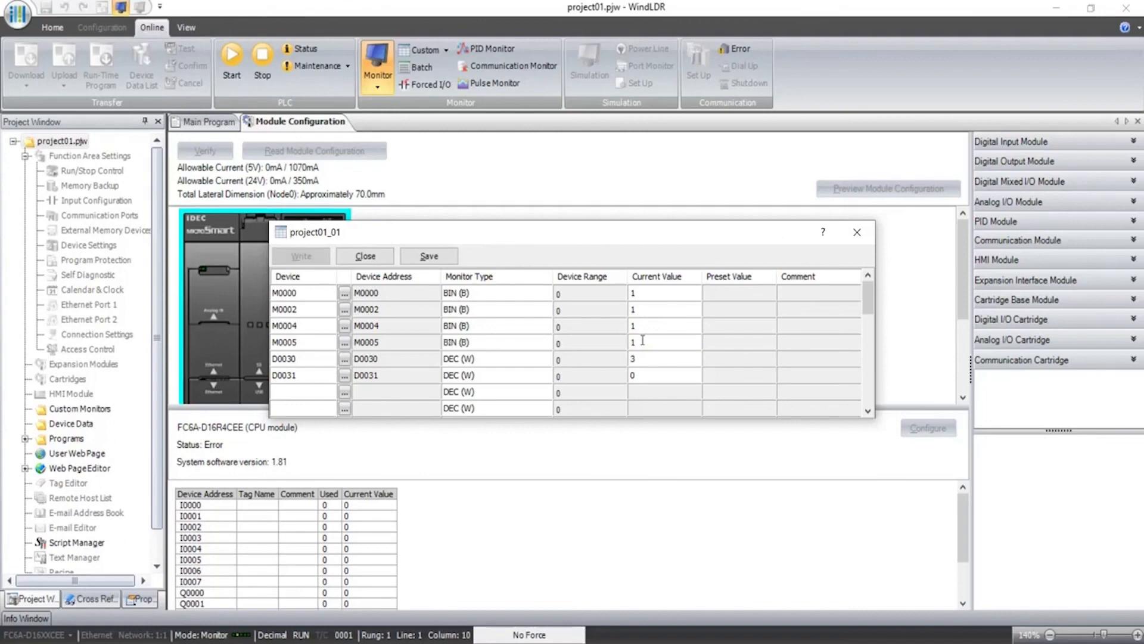
click(643, 378)
click(644, 379)
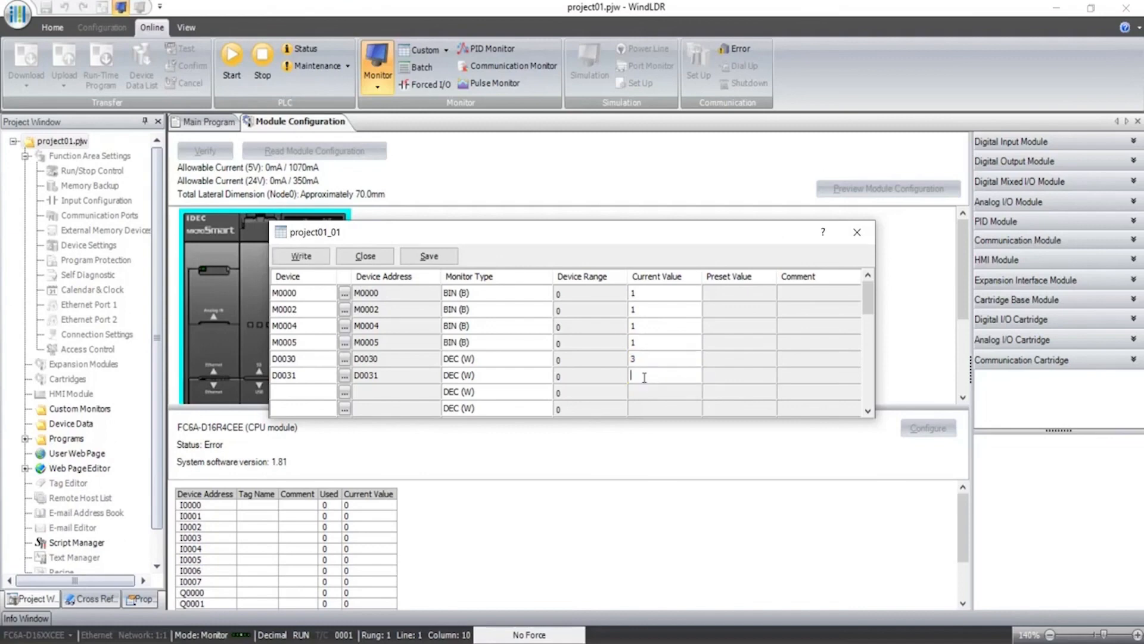
text(1)
key(Return)
Switch to Yabe, re-read Binary Value 5 and compare the Unspecified Level 3 and Manual Life Safety entries of its Priority Array.
key(alt+Tab)
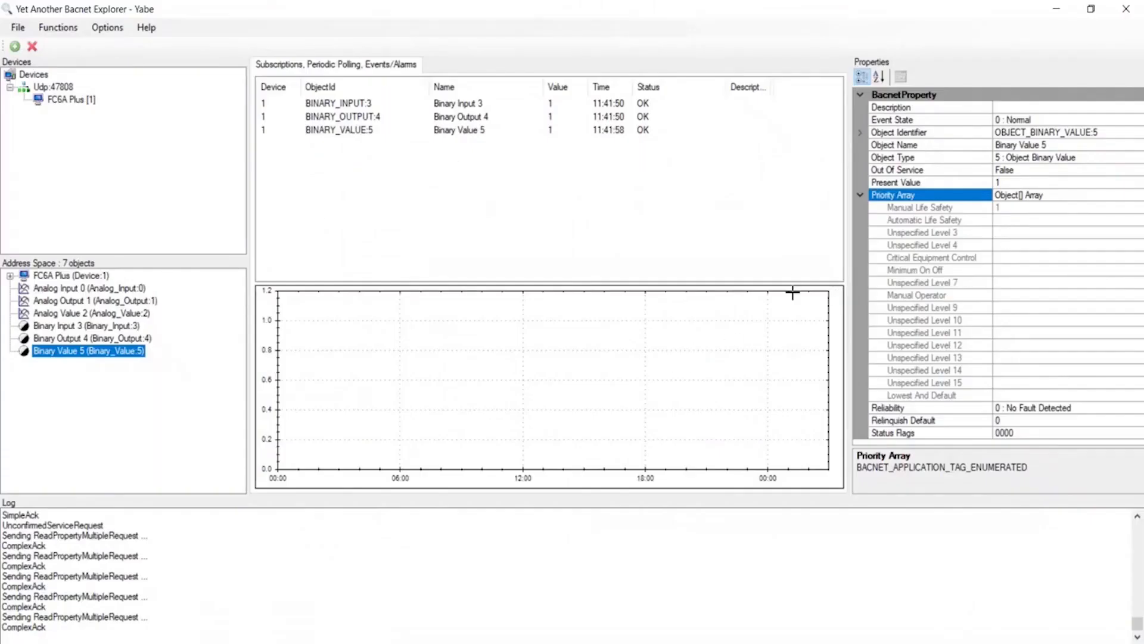
click(105, 339)
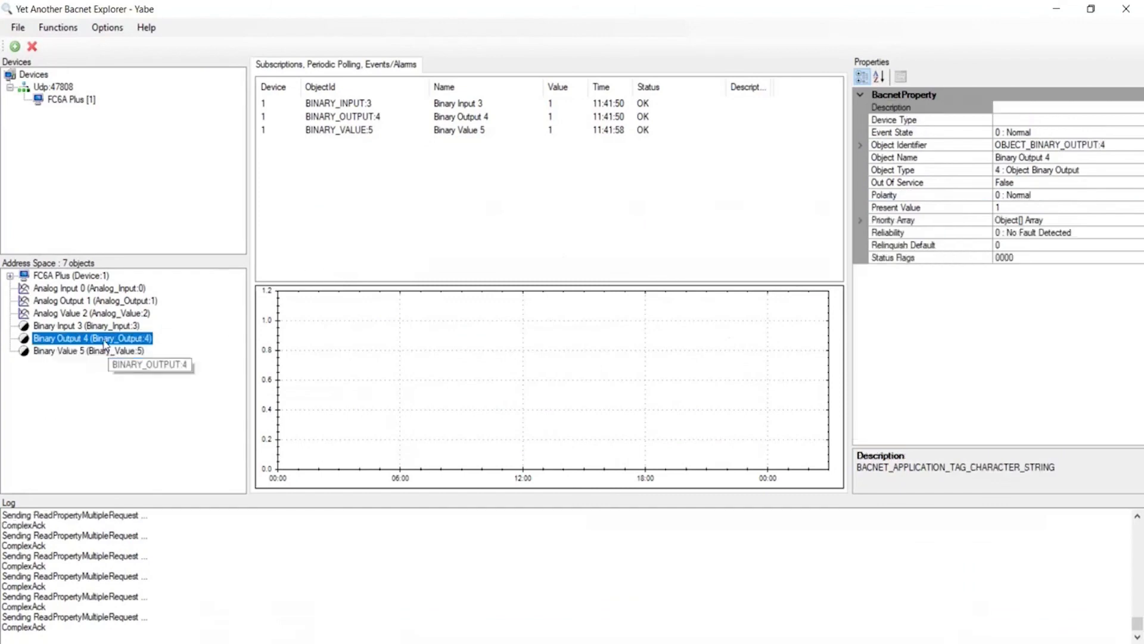
click(72, 352)
click(860, 195)
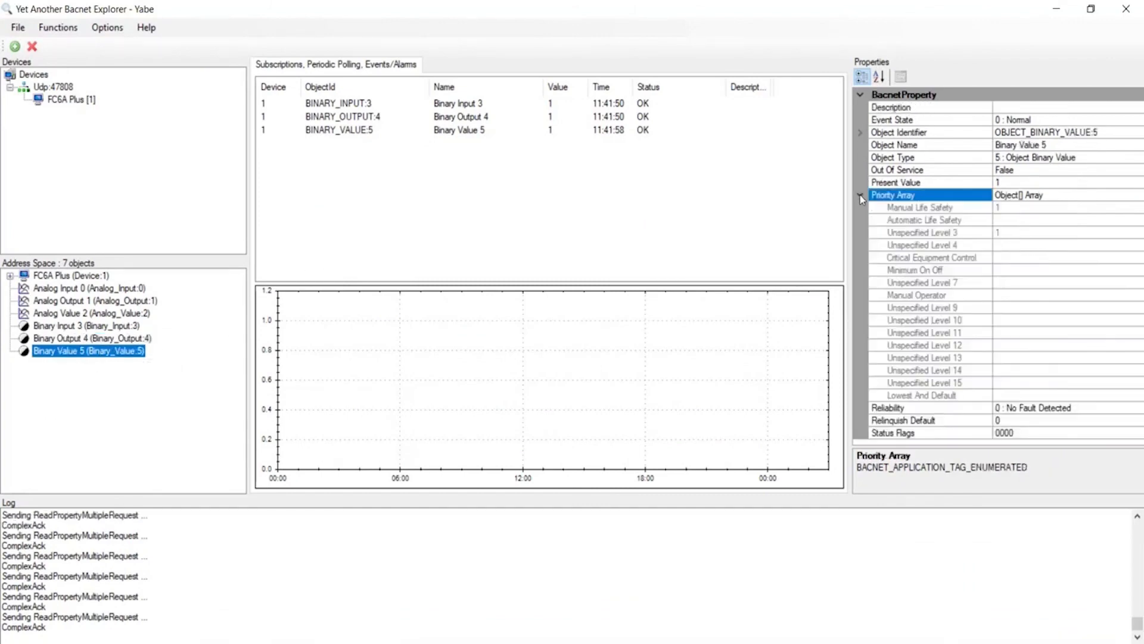
click(1015, 233)
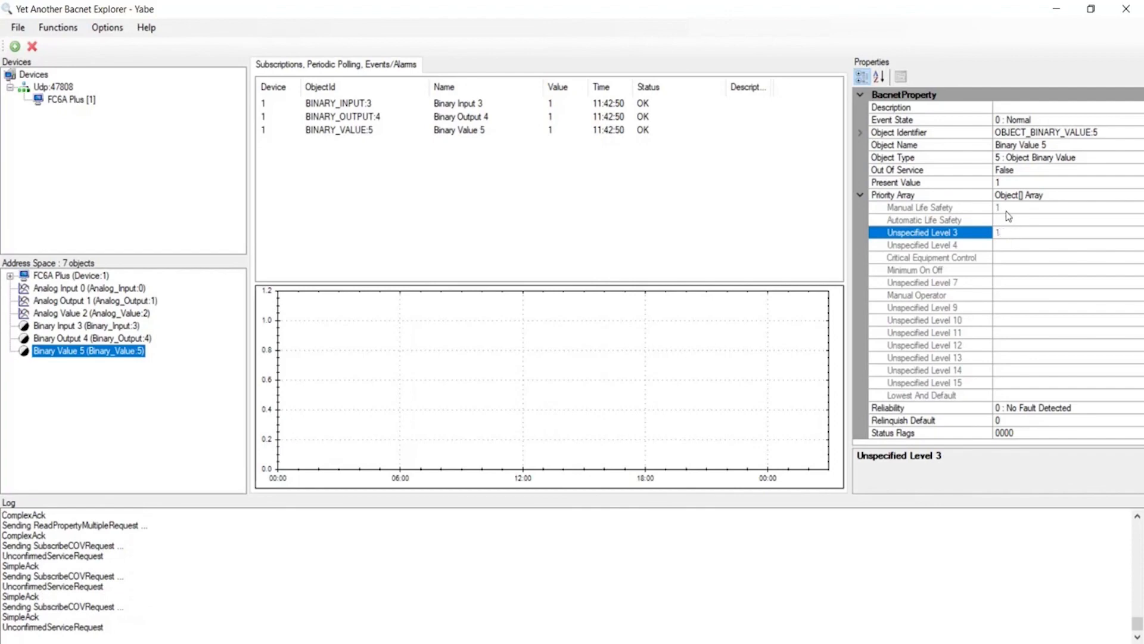
click(1006, 209)
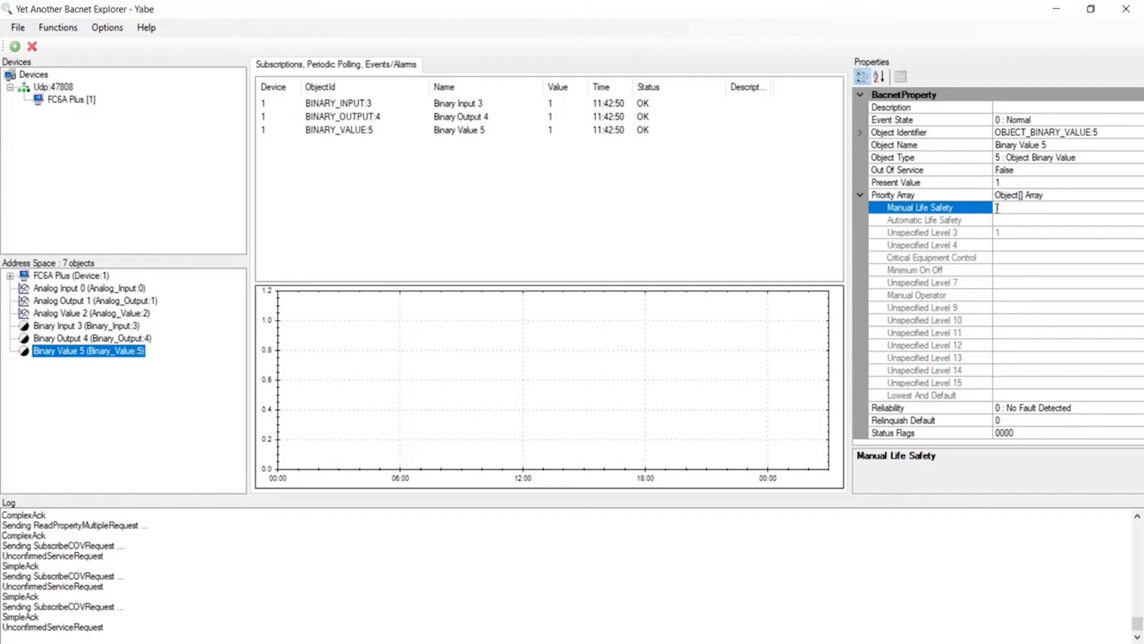
Switch to WindLDR and select the current value of D0031 in the custom monitor.
key(alt+Tab)
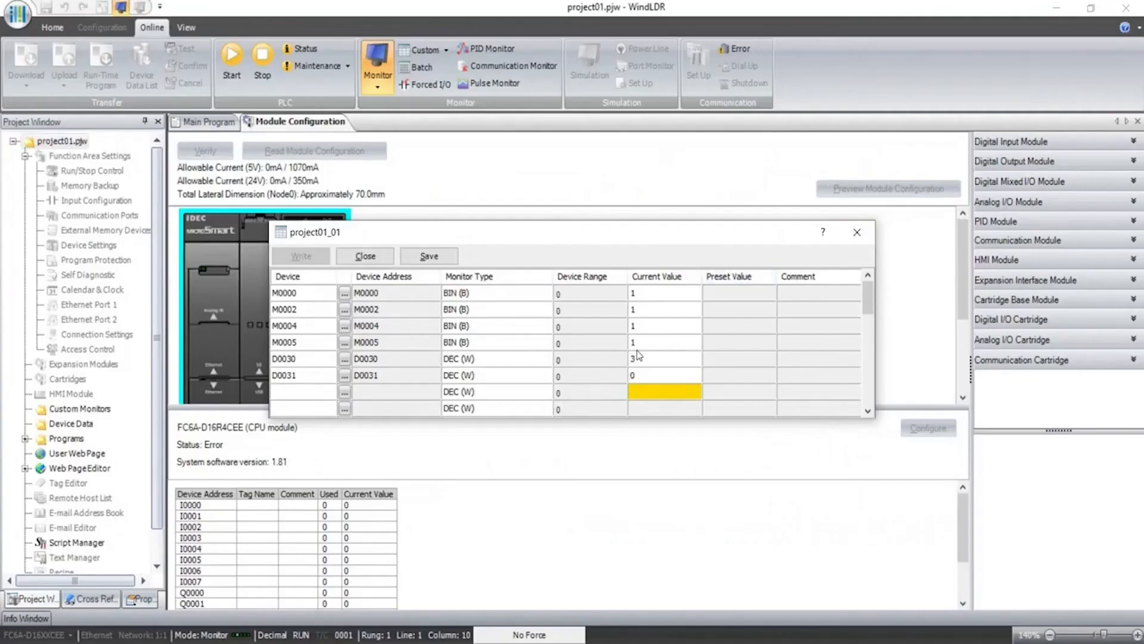
click(644, 375)
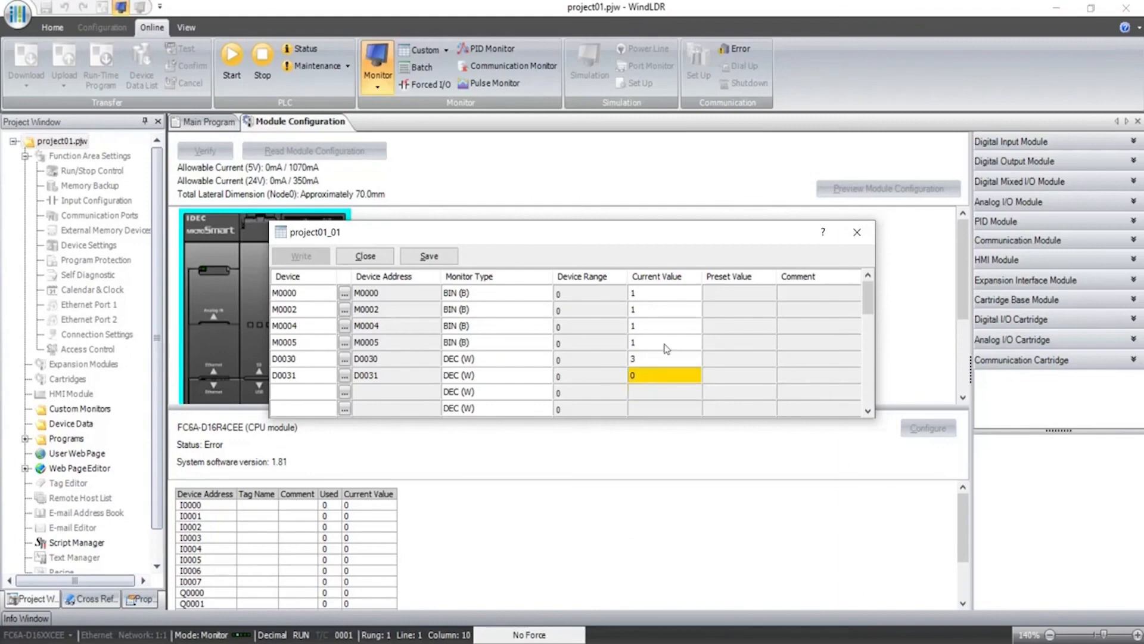